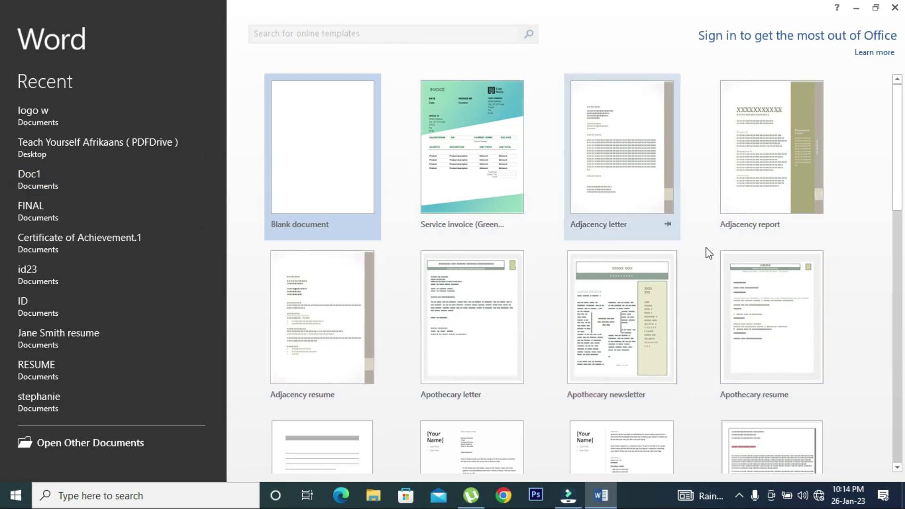
- Create a new blank document from the Word start screen
left_click(331, 168)
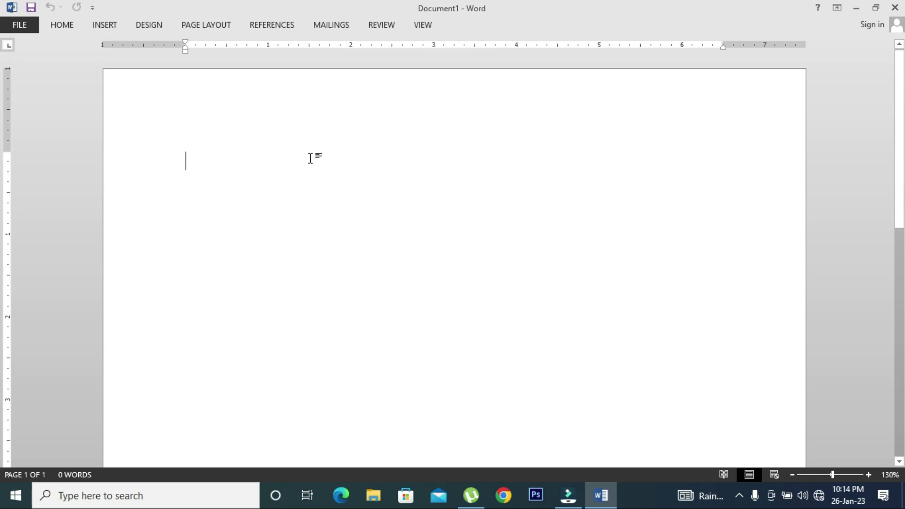
- Draw a tall rectangle on the page and make it narrower
left_click(103, 24)
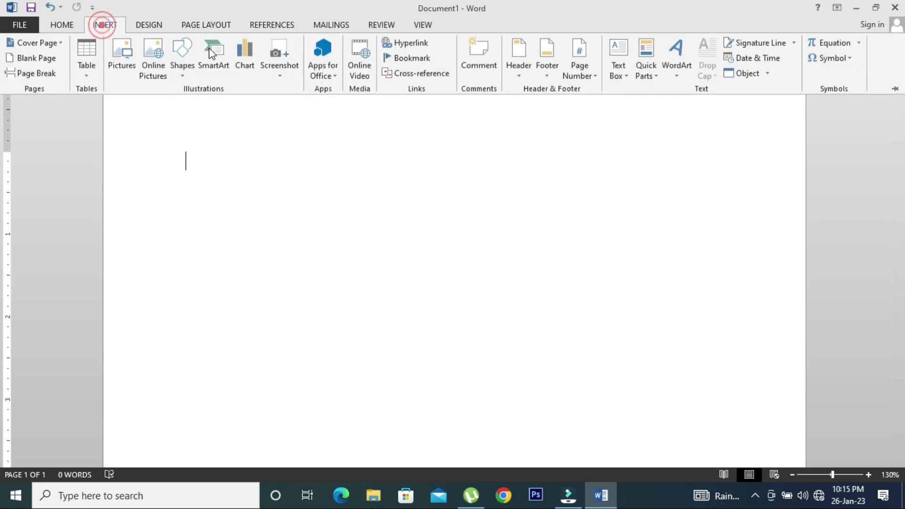
left_click(191, 66)
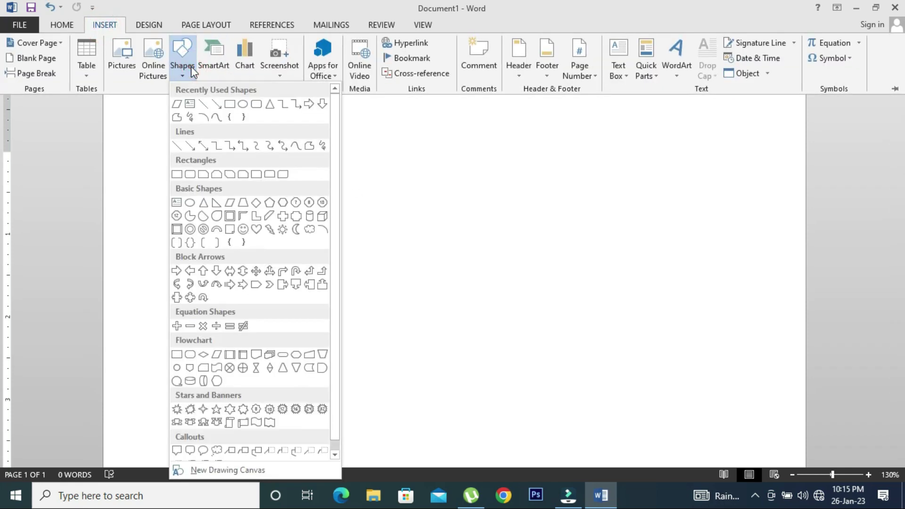
left_click(228, 105)
left_click_drag(307, 198, 366, 372)
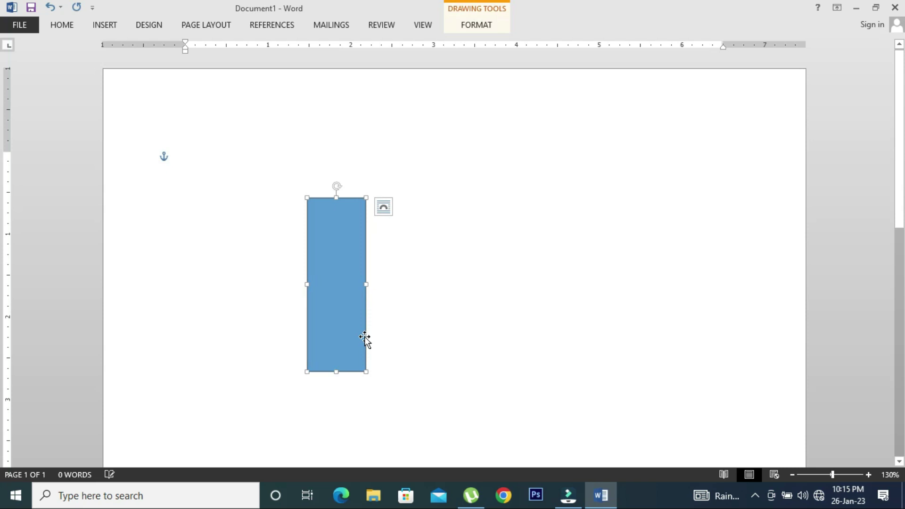
left_click_drag(360, 283, 340, 283)
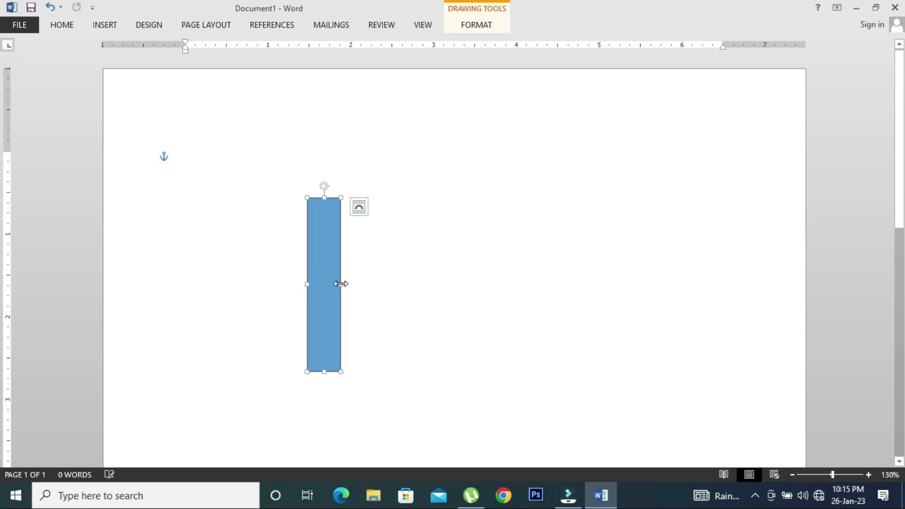
- Slant the rectangle's bottom edge with Edit Points, narrow it, and tilt it diagonally
right_click(327, 265)
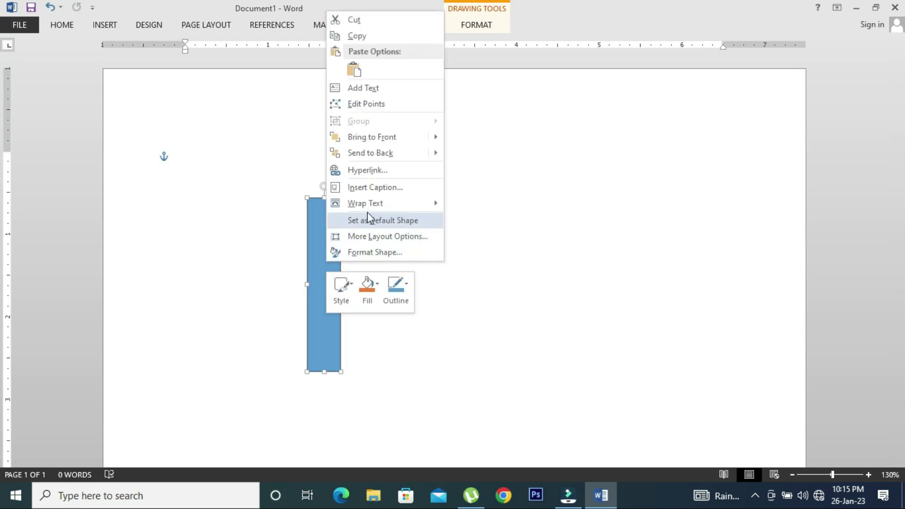
left_click(387, 103)
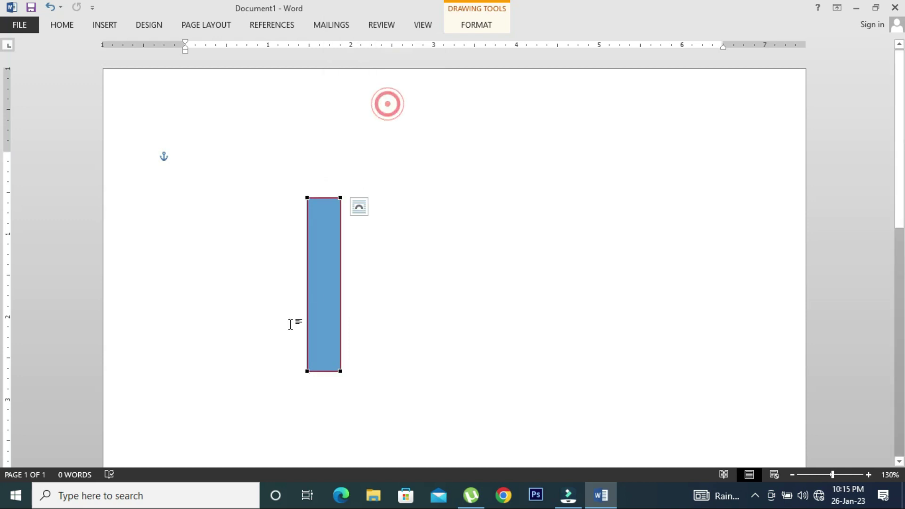
left_click_drag(307, 371, 307, 399)
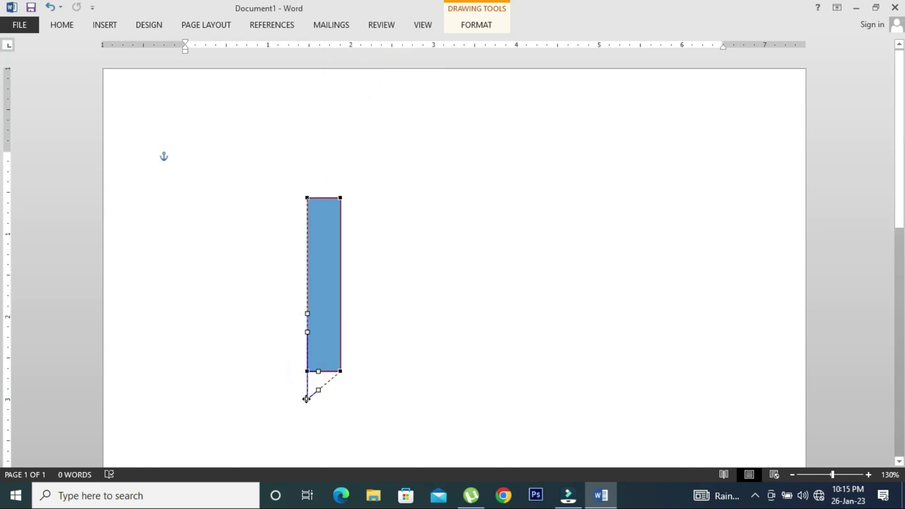
left_click_drag(307, 400, 307, 390)
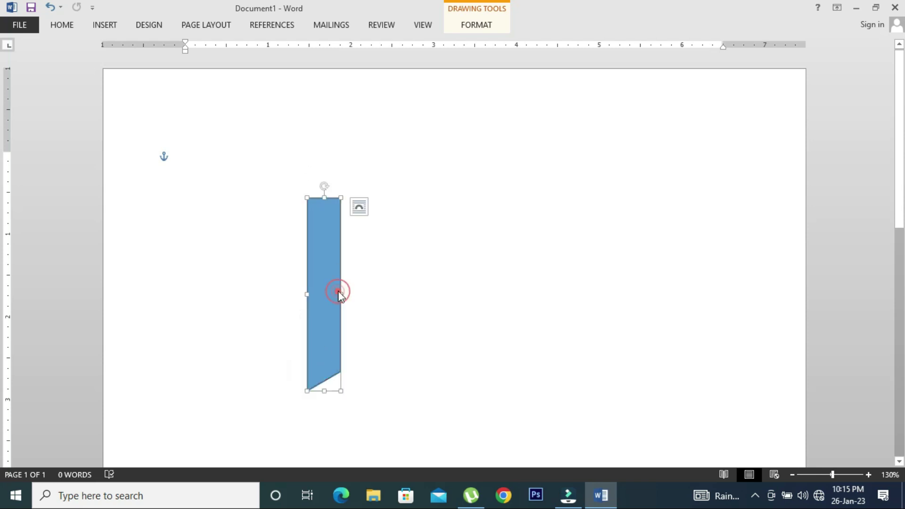
left_click_drag(341, 294, 327, 293)
left_click_drag(322, 184, 368, 202)
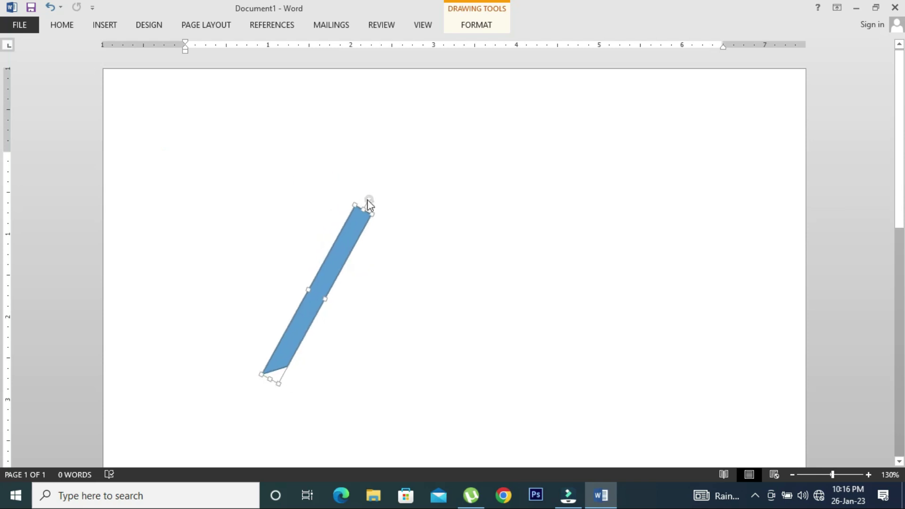
- Square off the diagonal bar's bottom end using Edit Points
right_click(293, 333)
left_click(327, 192)
left_click_drag(263, 373, 270, 360)
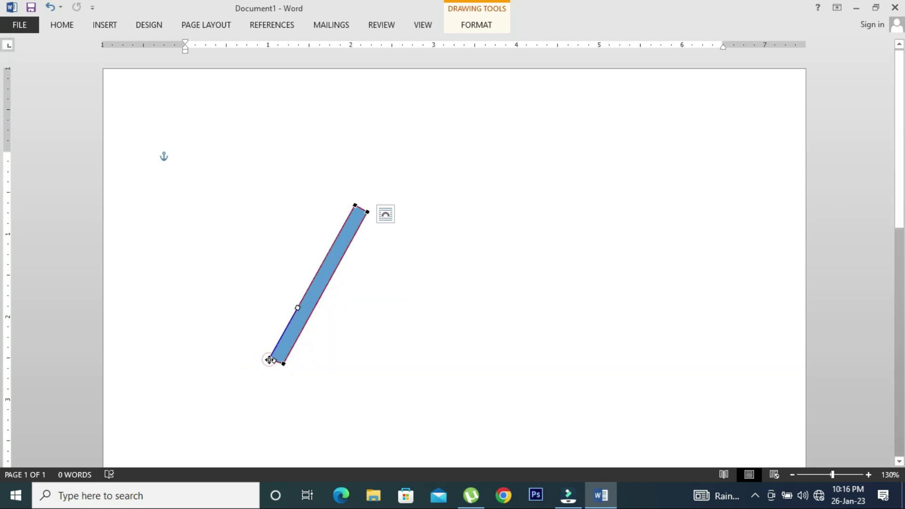
left_click(358, 351)
- Make the bar much thinner, shorten it from the top, and move it higher
left_click(313, 298)
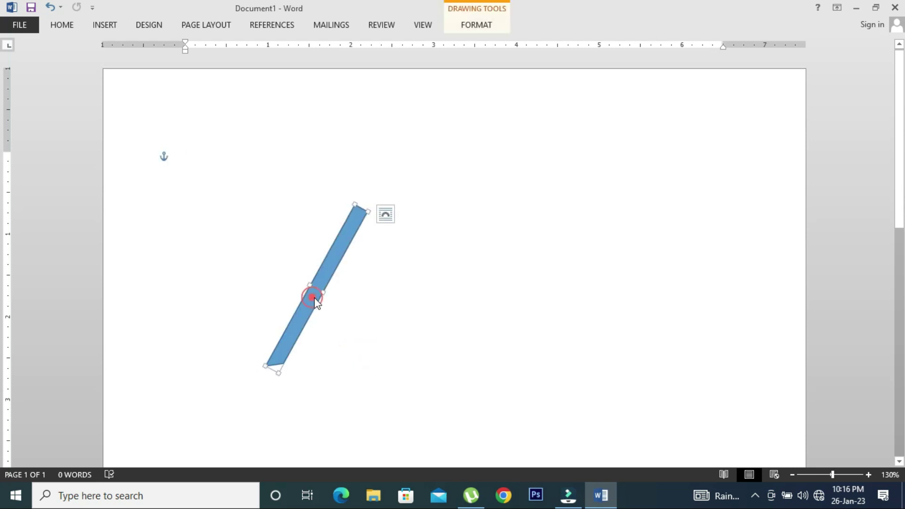
left_click_drag(314, 299, 317, 288)
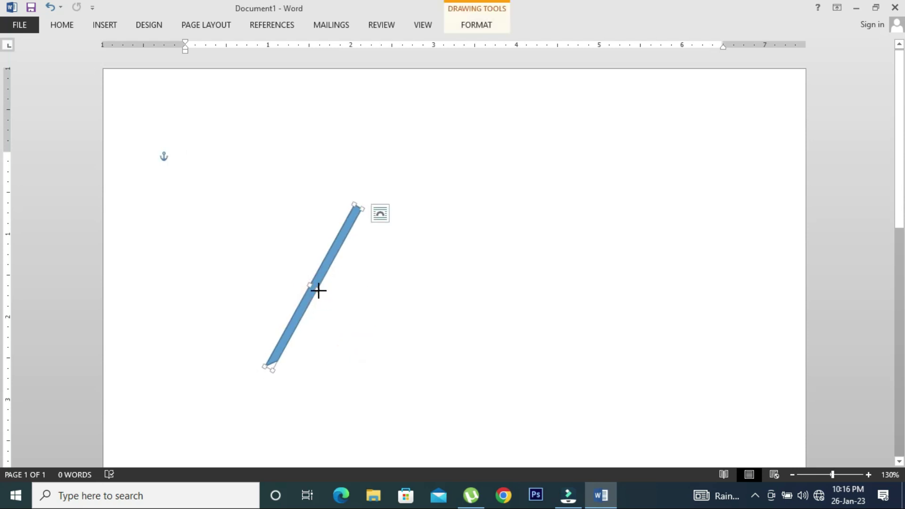
left_click_drag(359, 206, 333, 250)
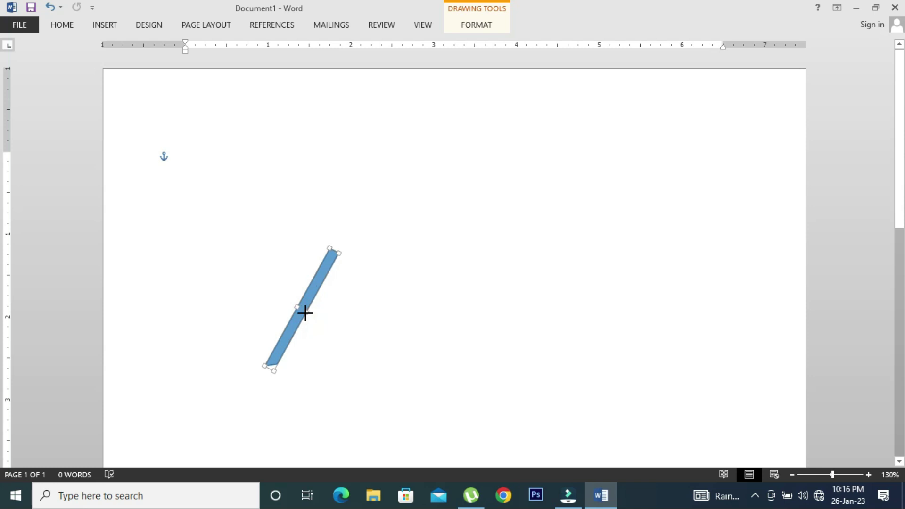
left_click_drag(305, 312, 318, 241)
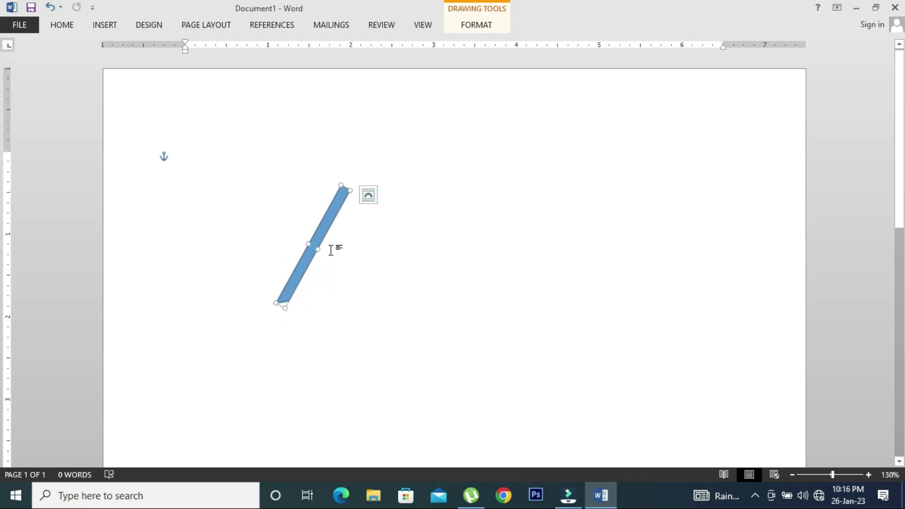
right_click(329, 216)
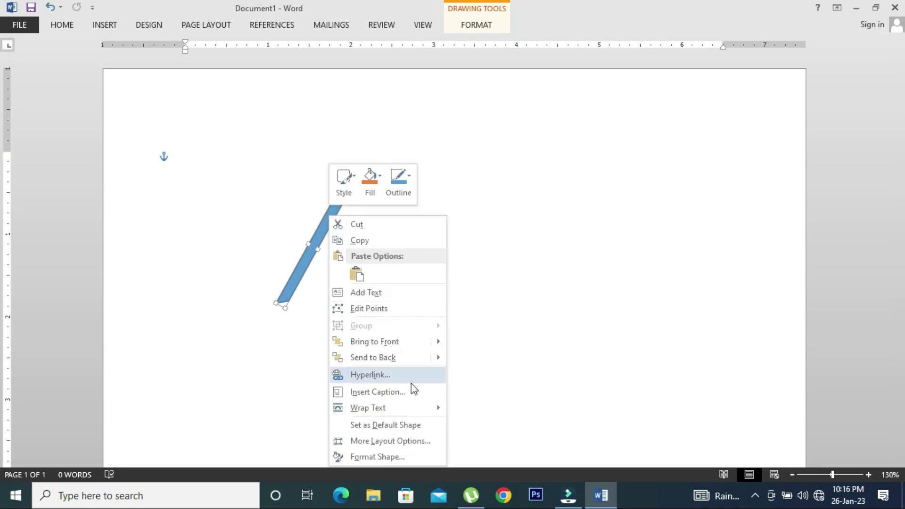
- Give the bar a solid black fill and a white outline in Format Shape
left_click(411, 460)
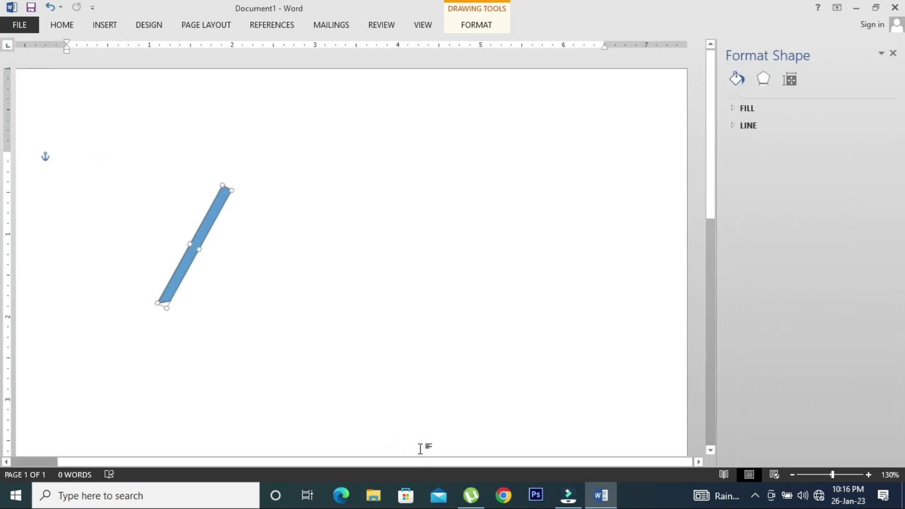
left_click(736, 112)
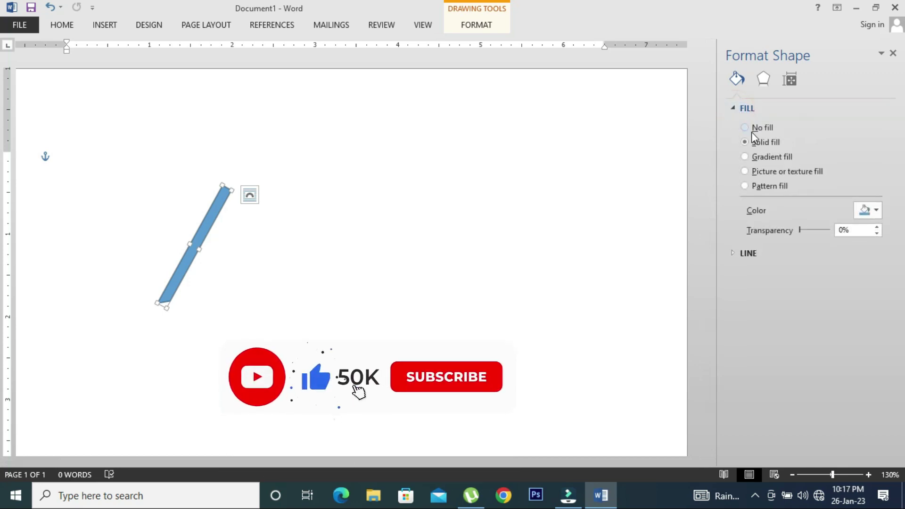
left_click(865, 209)
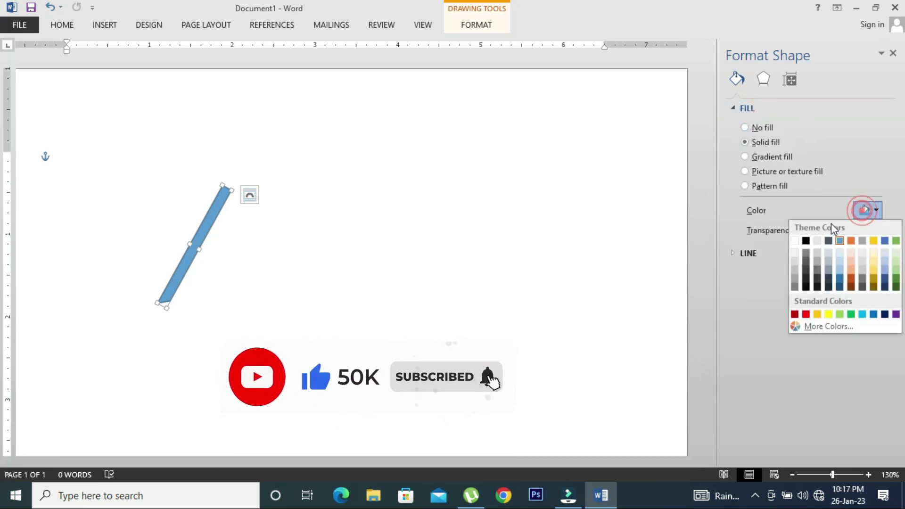
left_click(806, 240)
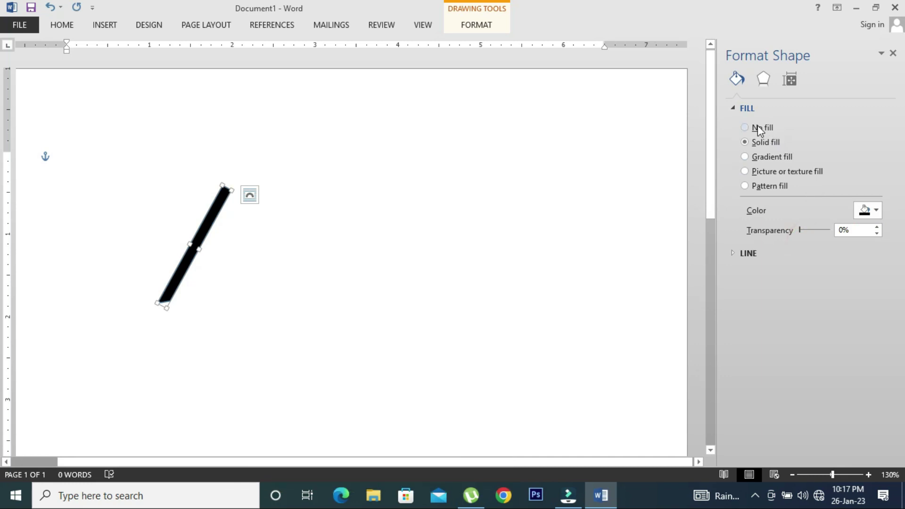
left_click(736, 111)
left_click(739, 126)
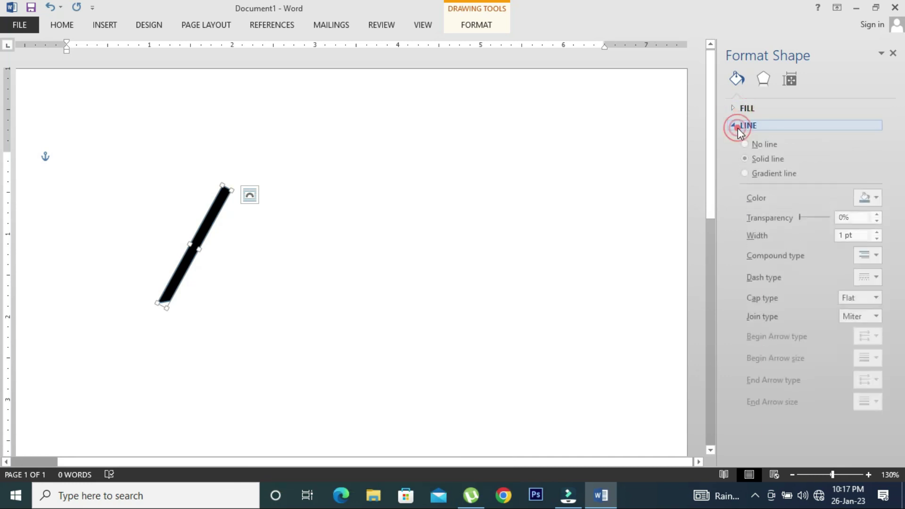
left_click(867, 198)
left_click(795, 229)
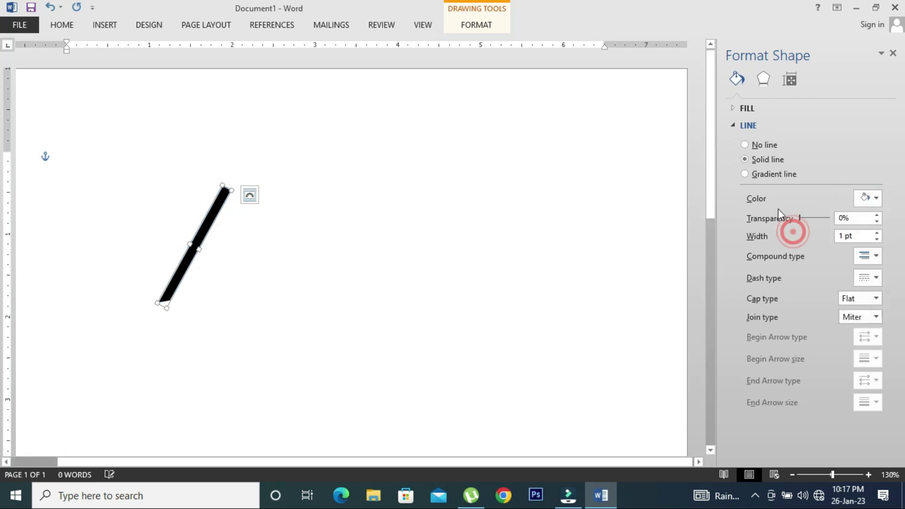
left_click(559, 242)
left_click(894, 53)
- Thicken the black bar into a roof slope and tilt it slightly clockwise
left_click(321, 245)
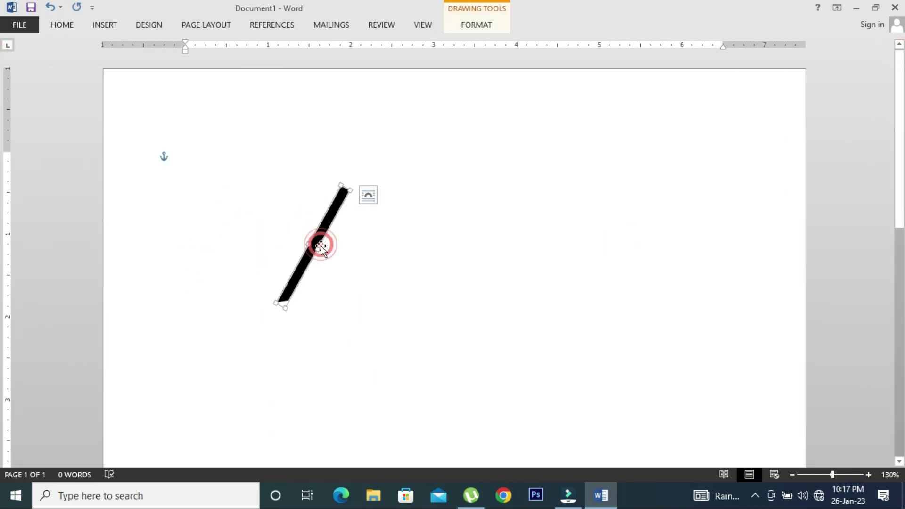
left_click_drag(318, 249, 317, 248)
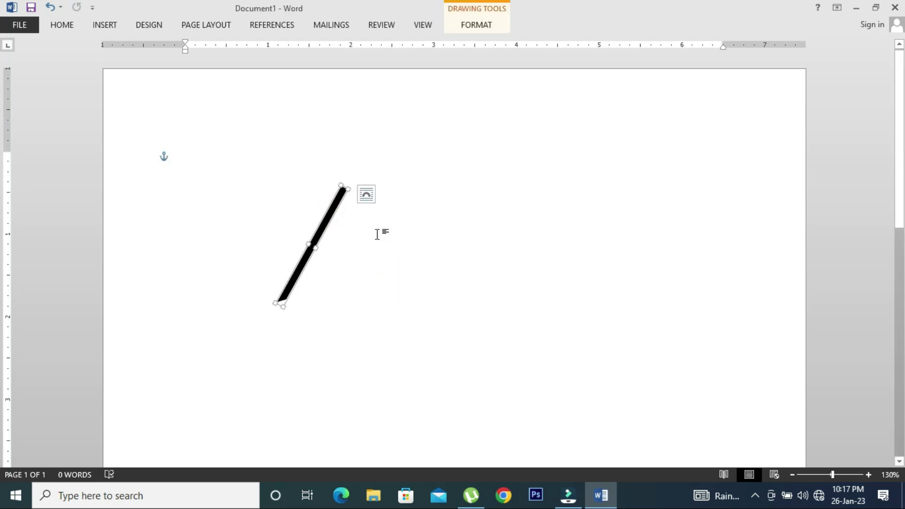
left_click_drag(314, 247, 322, 252)
mouse_move(355, 178)
left_mouse_down()
mouse_move(367, 191)
mouse_move(358, 190)
left_mouse_up()
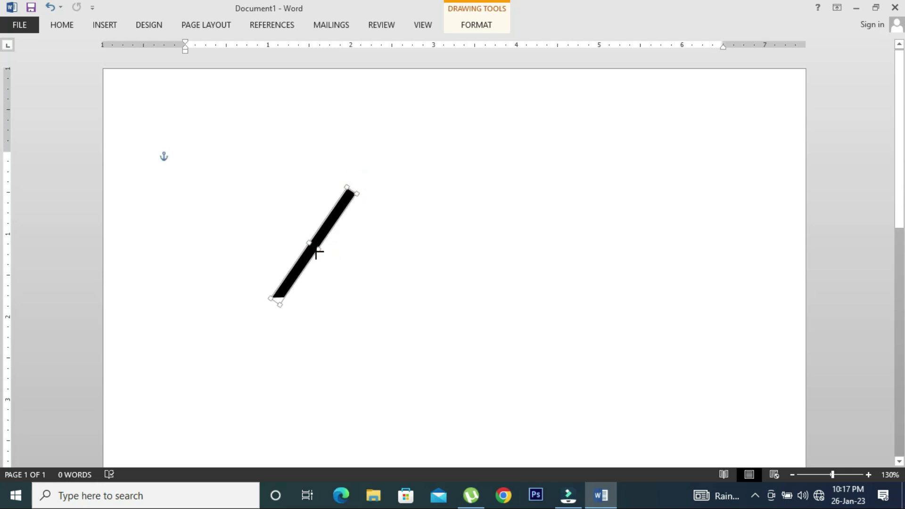
left_click_drag(316, 253, 314, 249)
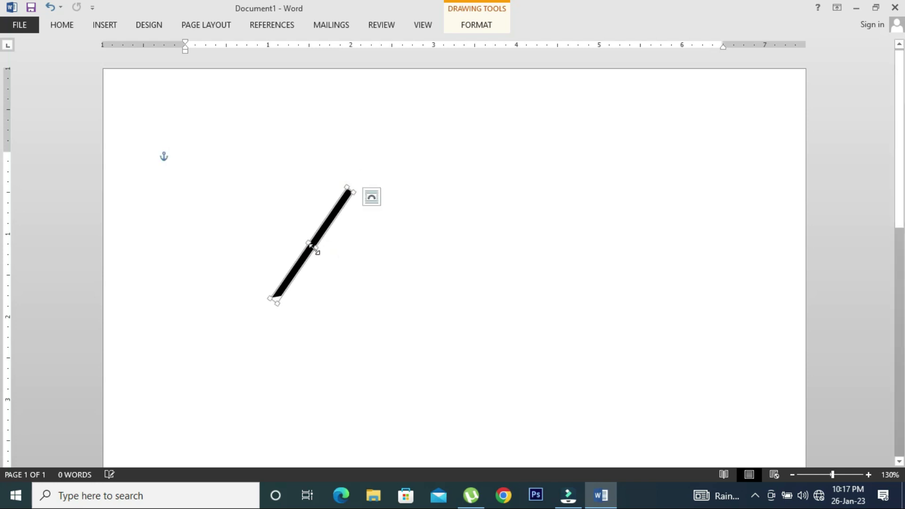
left_click(364, 276)
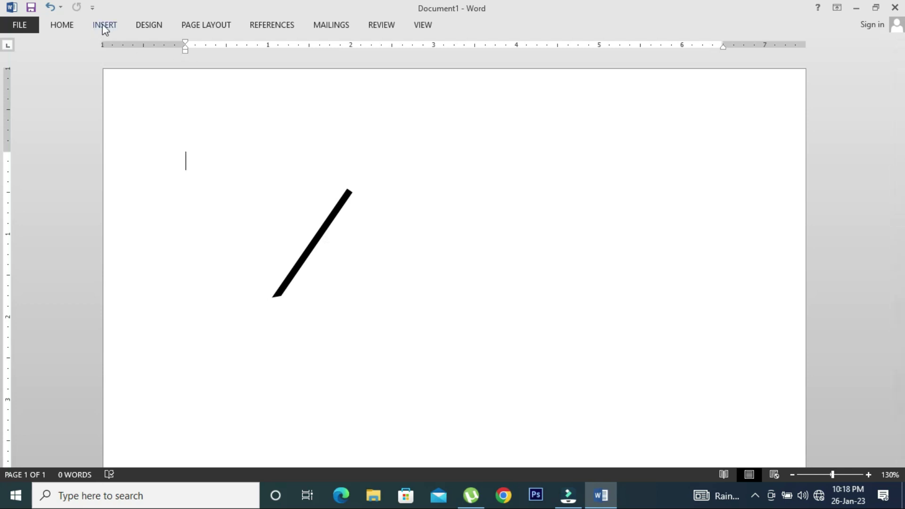
- Draw a parallelogram beside the black bar and flip it horizontally
left_click(104, 24)
left_click(180, 61)
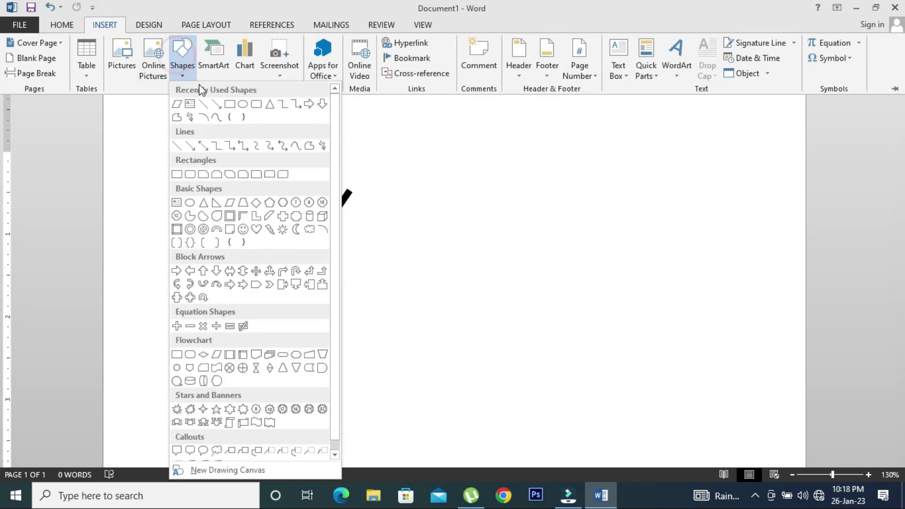
left_click(230, 198)
mouse_move(360, 190)
left_mouse_down()
mouse_move(385, 228)
mouse_move(479, 290)
mouse_move(478, 305)
left_mouse_up()
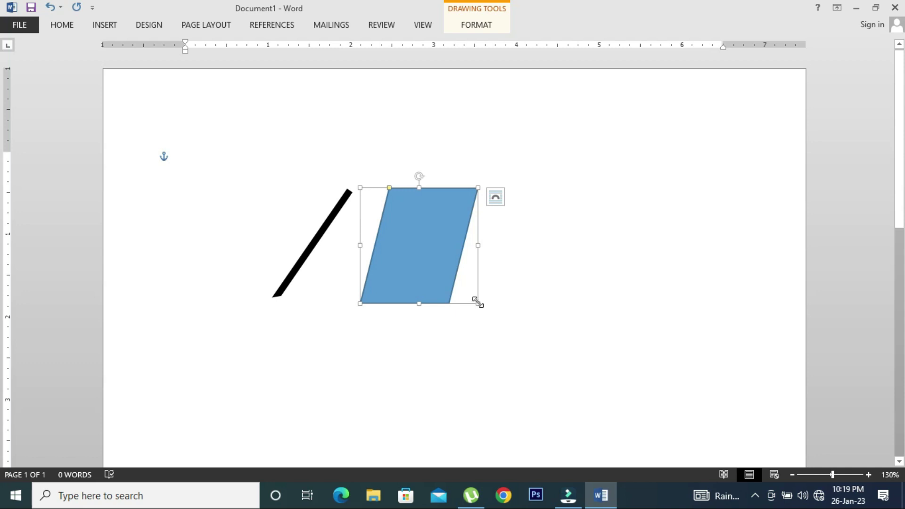
left_click(477, 24)
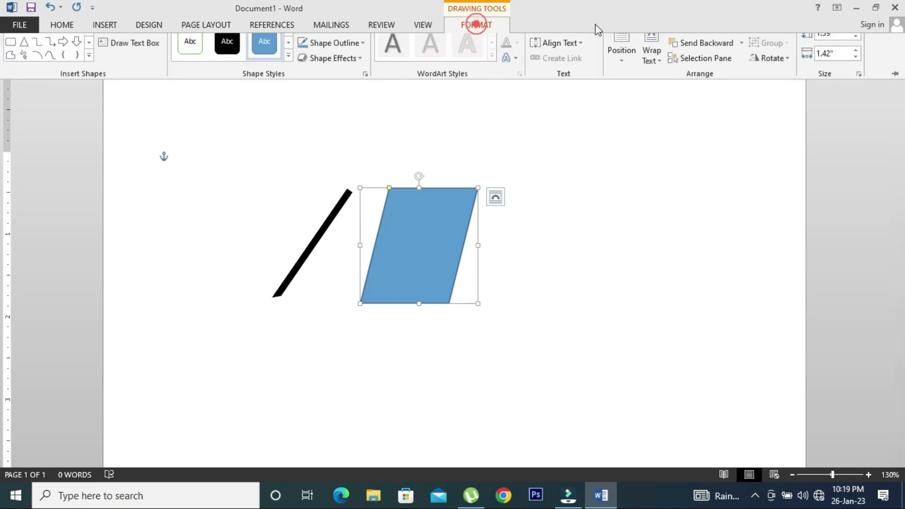
left_click(779, 73)
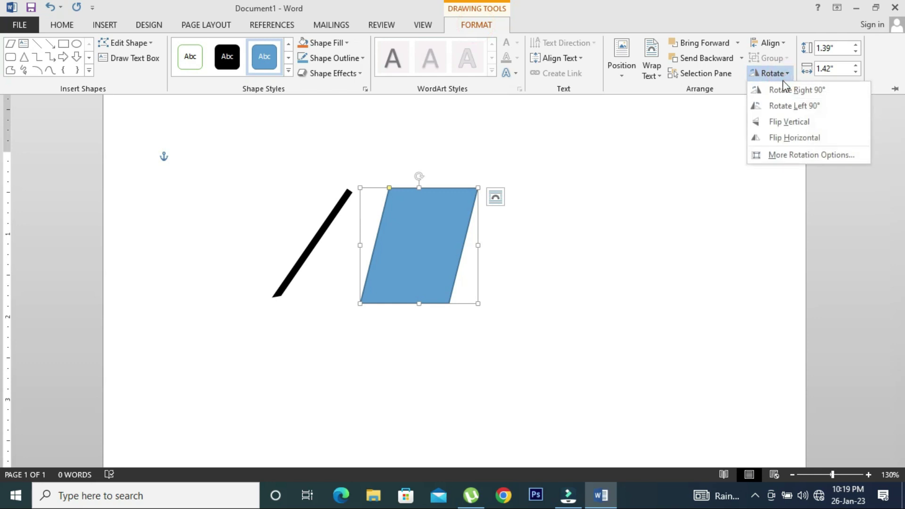
left_click(787, 134)
- Move, tilt and narrow the parallelogram against the black bar, and shorten the black line
left_click_drag(442, 223, 419, 225)
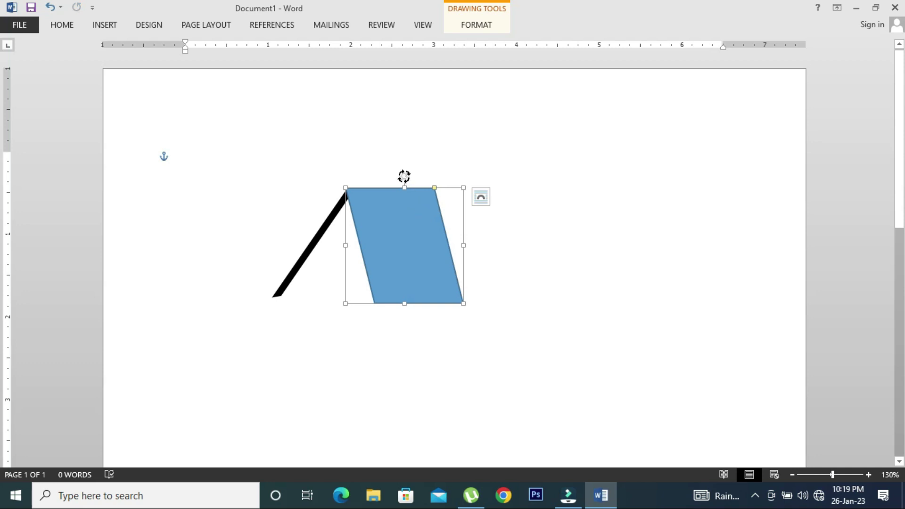
left_click_drag(404, 176, 386, 181)
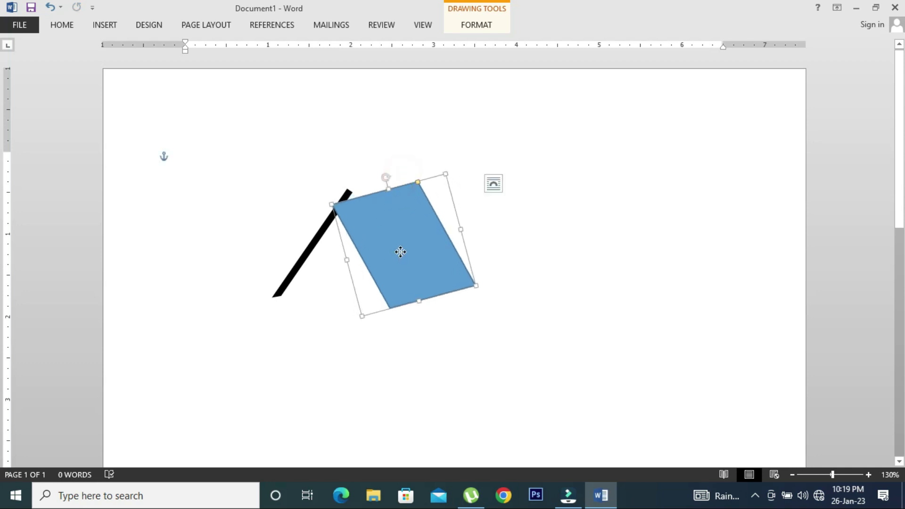
mouse_move(460, 218)
left_mouse_down()
mouse_move(388, 213)
mouse_move(397, 209)
left_mouse_up()
left_click(397, 213)
left_click(300, 262)
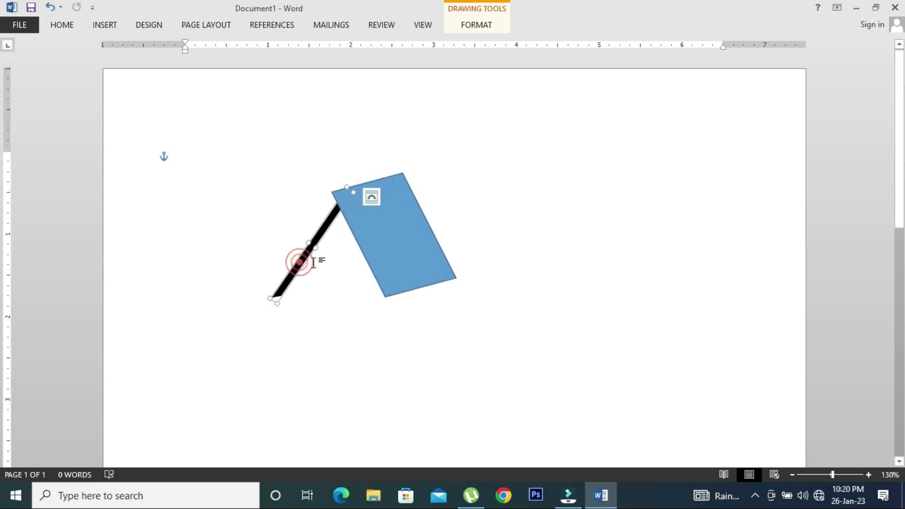
left_click_drag(277, 302, 285, 293)
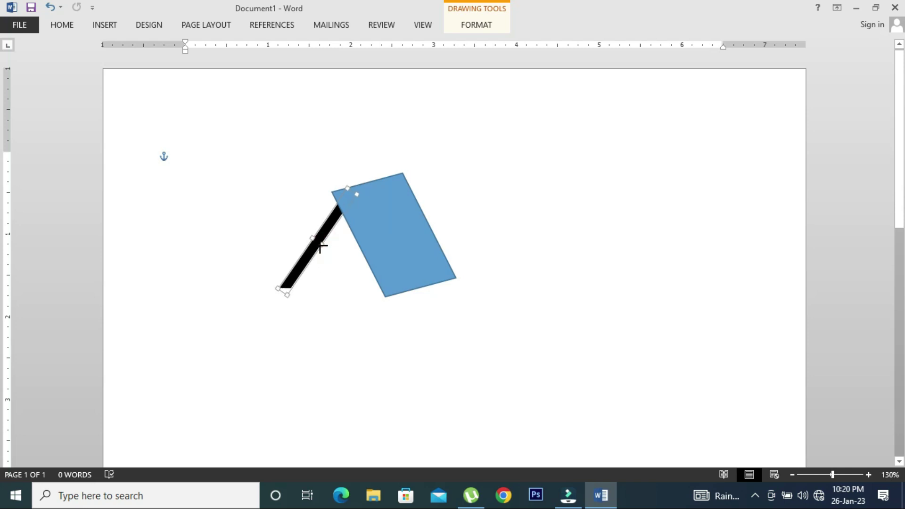
- Reshape the blue panel's points to flatten its top edge, then narrow it further
left_click(431, 265)
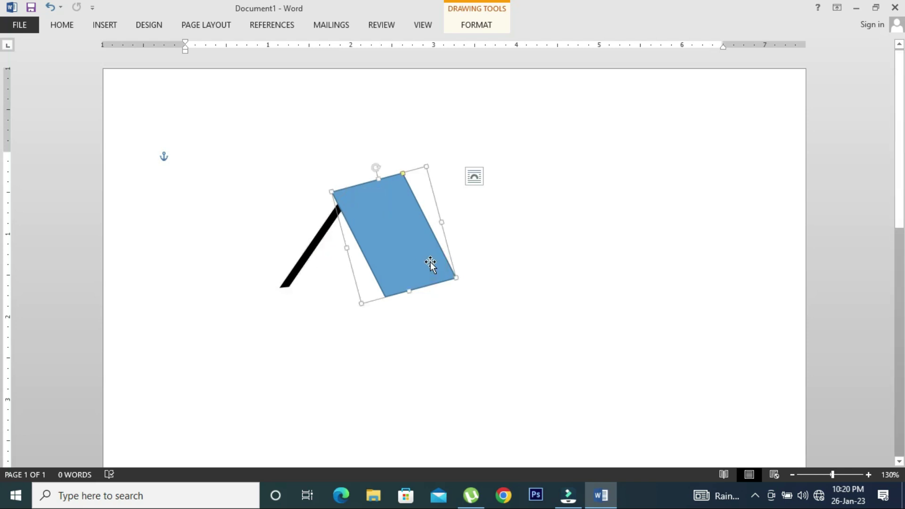
right_click(397, 222)
left_click(445, 309)
left_click_drag(385, 297, 387, 289)
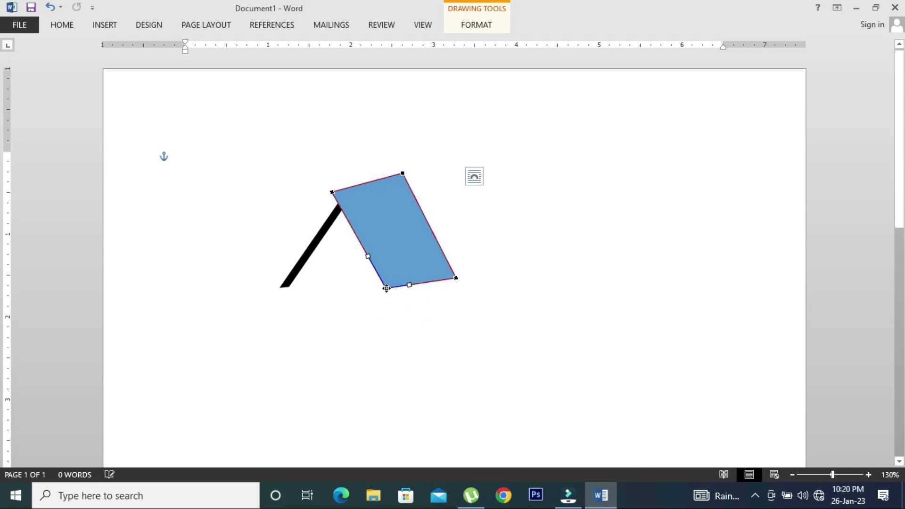
left_click_drag(403, 173, 402, 184)
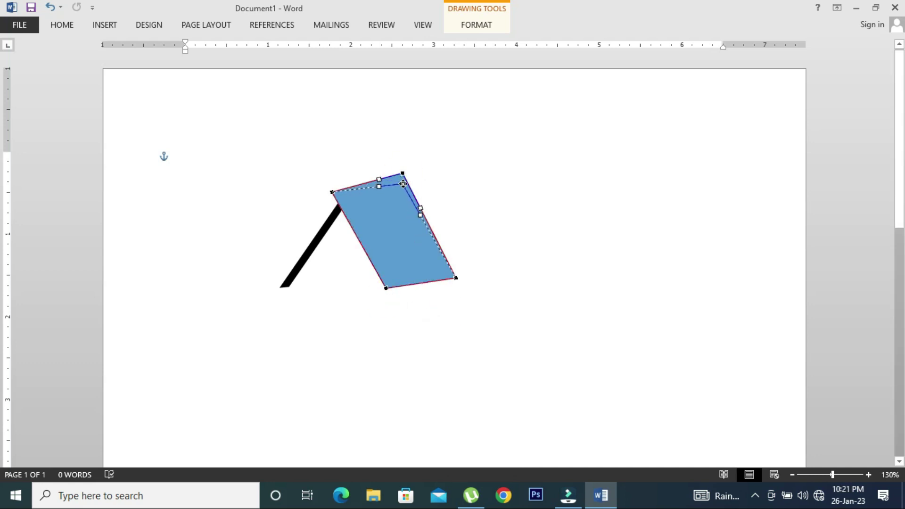
left_click(421, 164)
left_click(443, 218)
left_click_drag(442, 218, 430, 222)
left_click(387, 225)
right_click(397, 222)
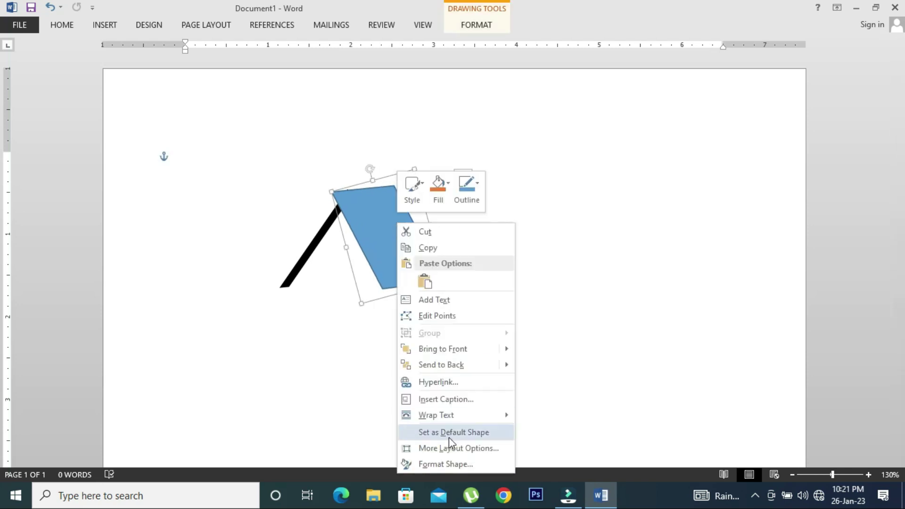
left_click(452, 462)
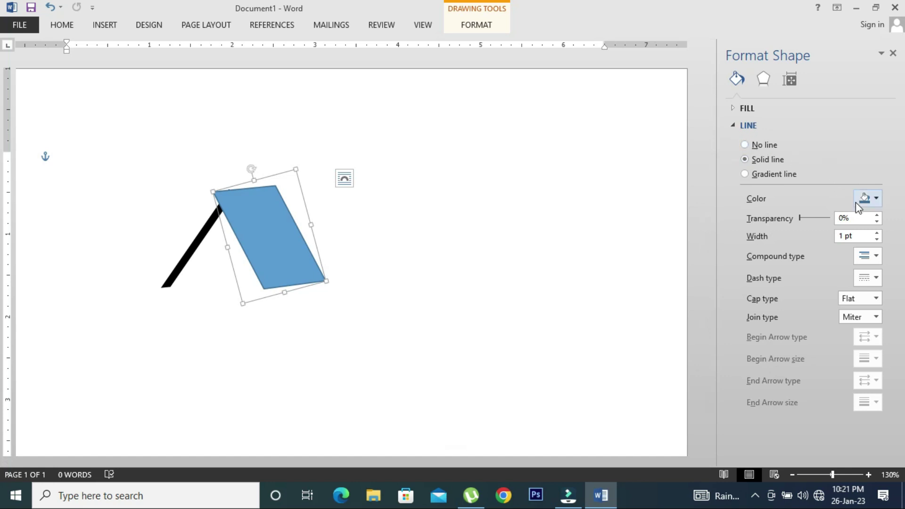
- Change the roof panel's outline colour and fill it dark red
left_click(868, 198)
left_click(795, 225)
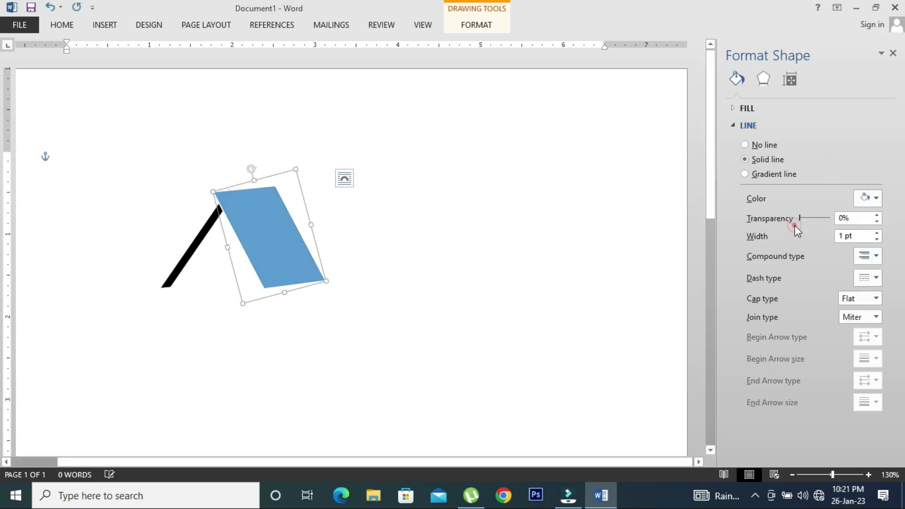
left_click(730, 124)
left_click(748, 109)
left_click(865, 210)
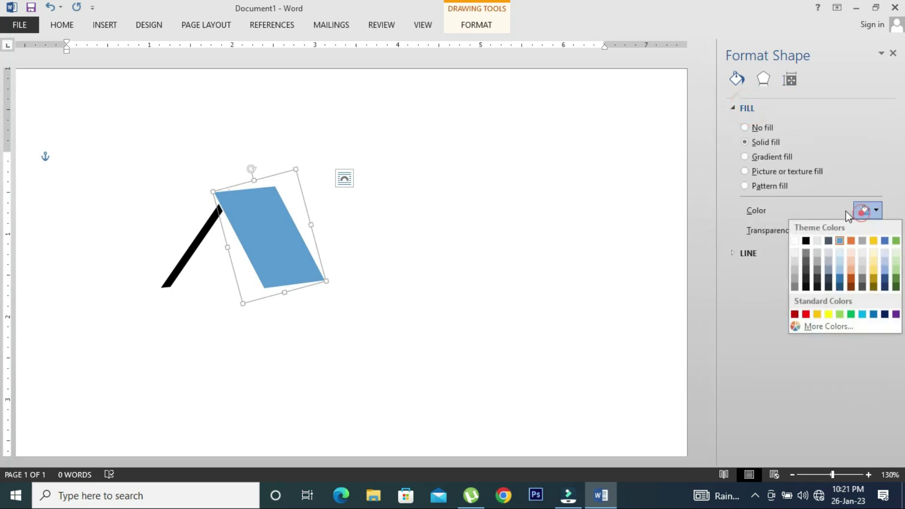
left_click(794, 314)
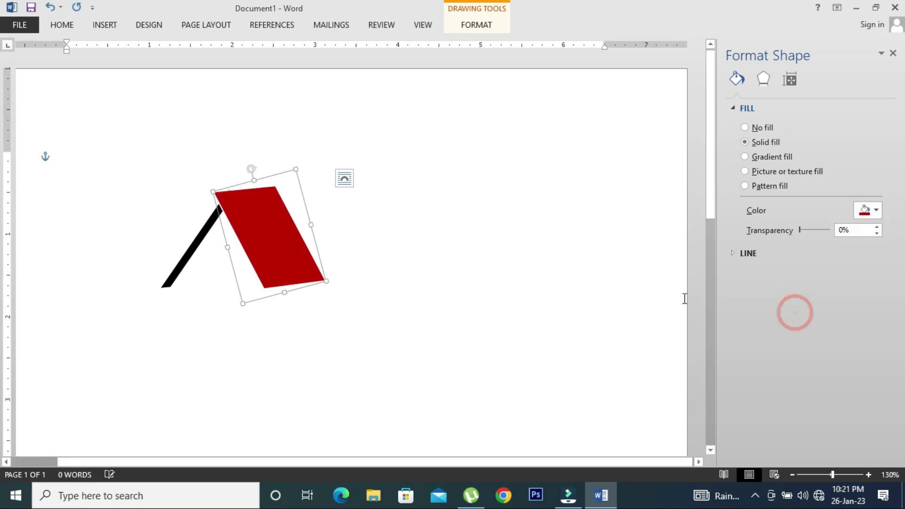
left_click(498, 255)
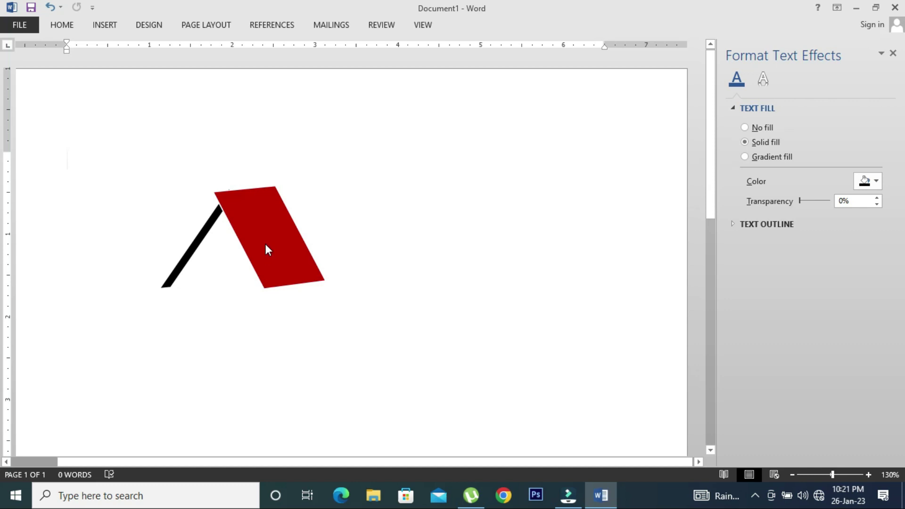
- Nudge the red panel up and right, make it taller and narrower
left_click(259, 228)
left_click_drag(259, 228, 268, 223)
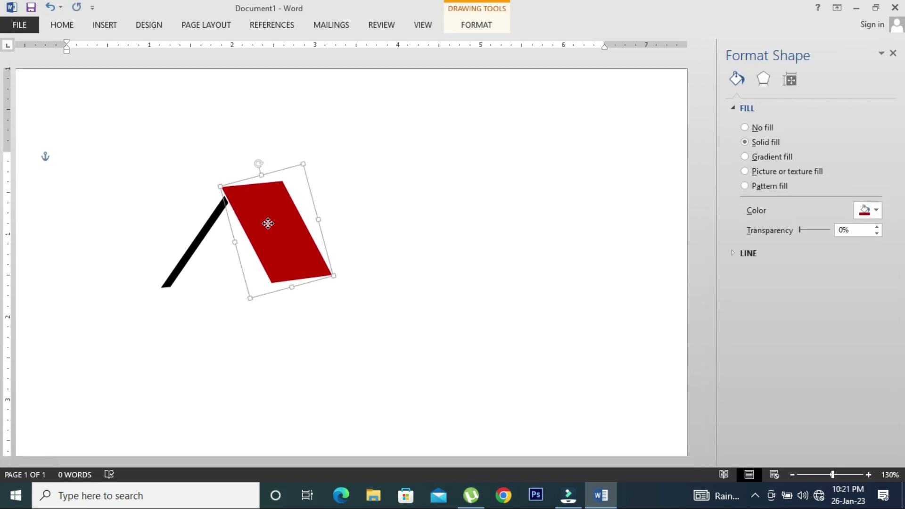
left_click_drag(292, 287, 293, 297)
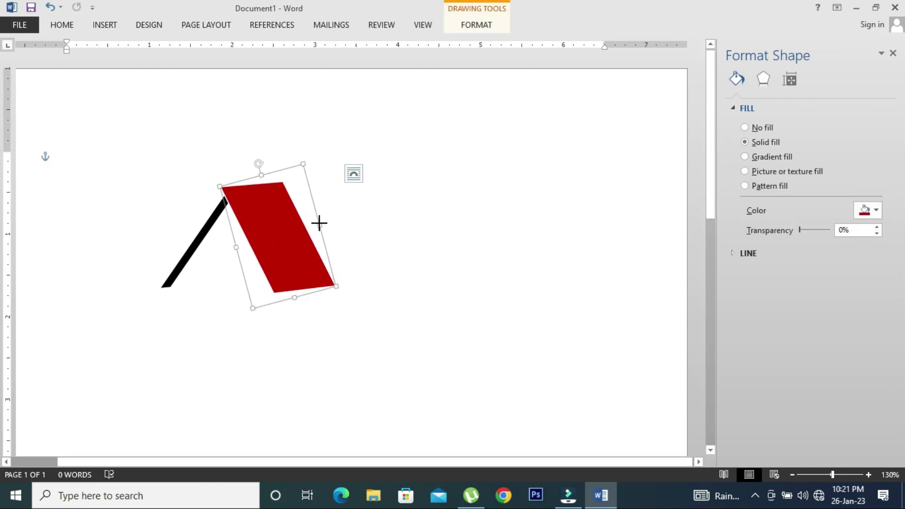
left_click_drag(319, 223, 306, 225)
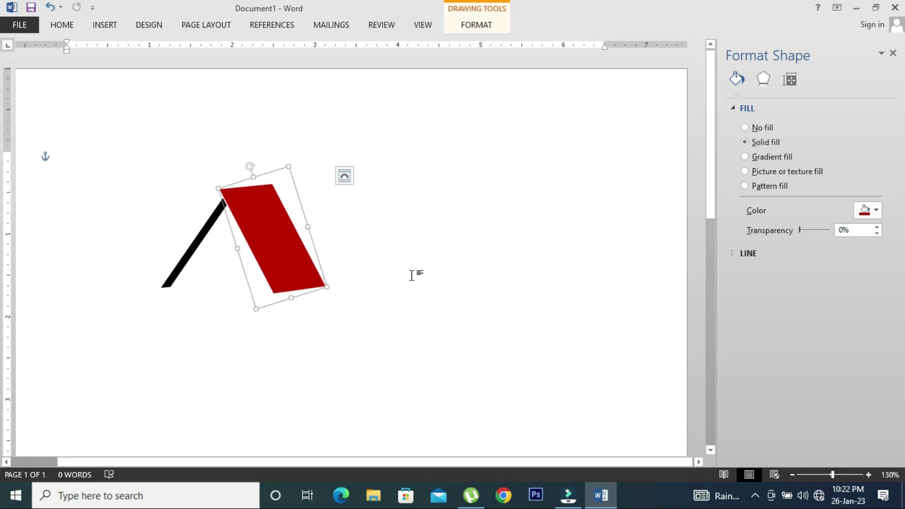
left_click(471, 293)
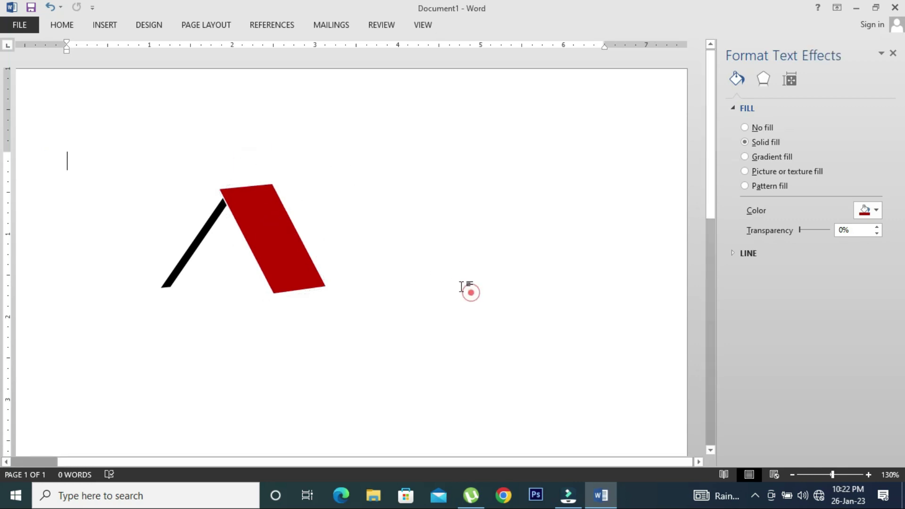
- Draw a small rectangle under the roof between the black slope and red panel
left_click(62, 25)
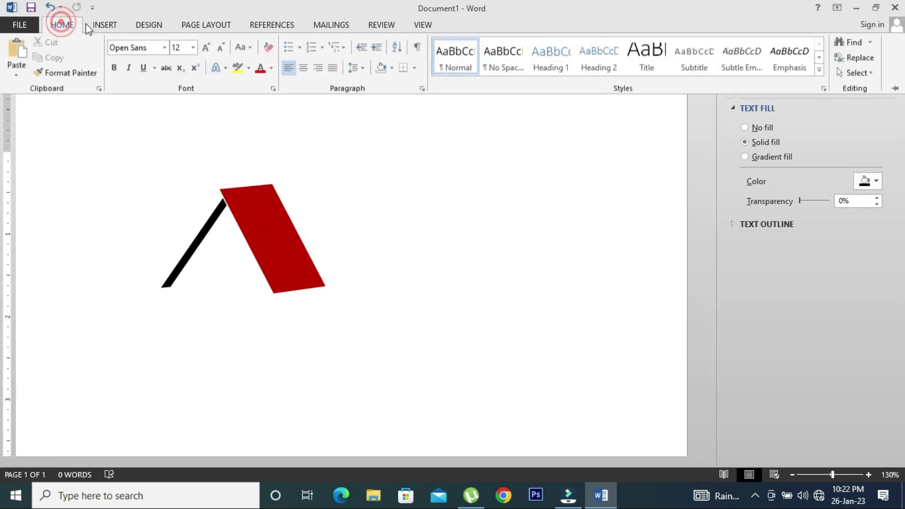
left_click(103, 25)
left_click(184, 61)
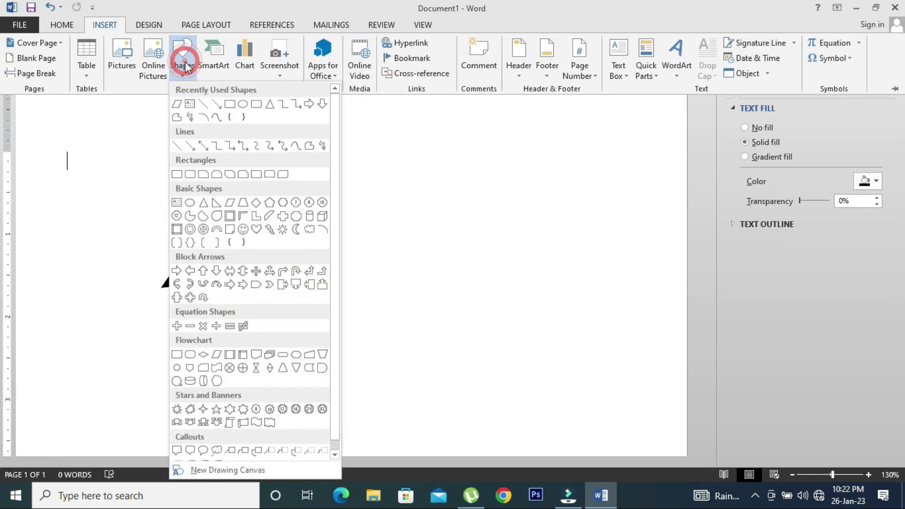
left_click(231, 105)
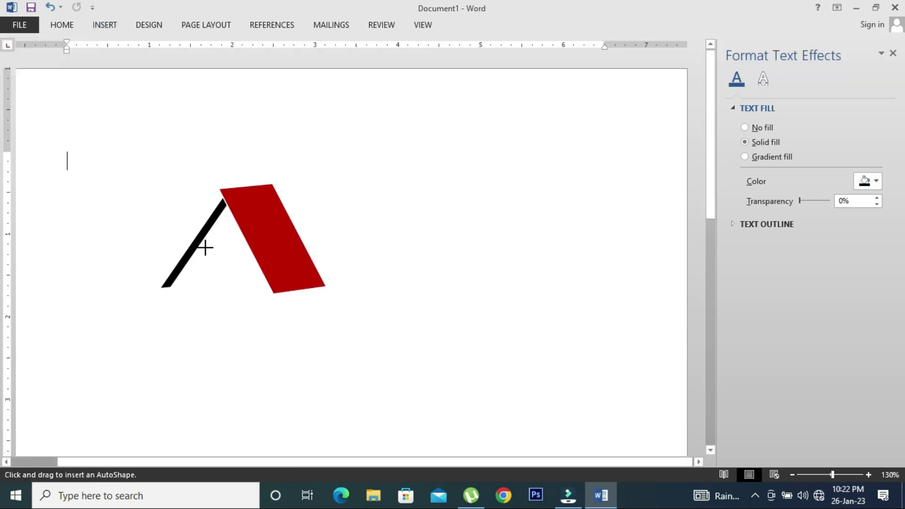
left_click_drag(209, 253, 235, 268)
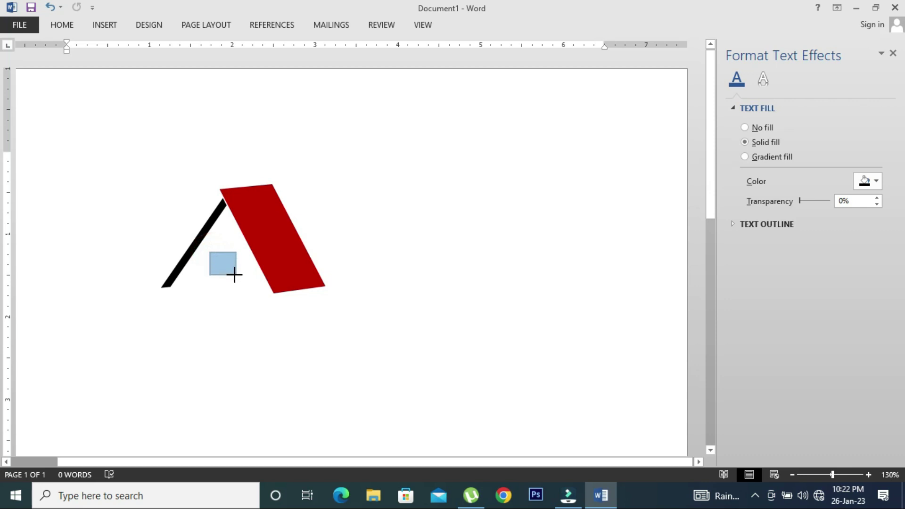
left_click_drag(236, 275, 221, 252)
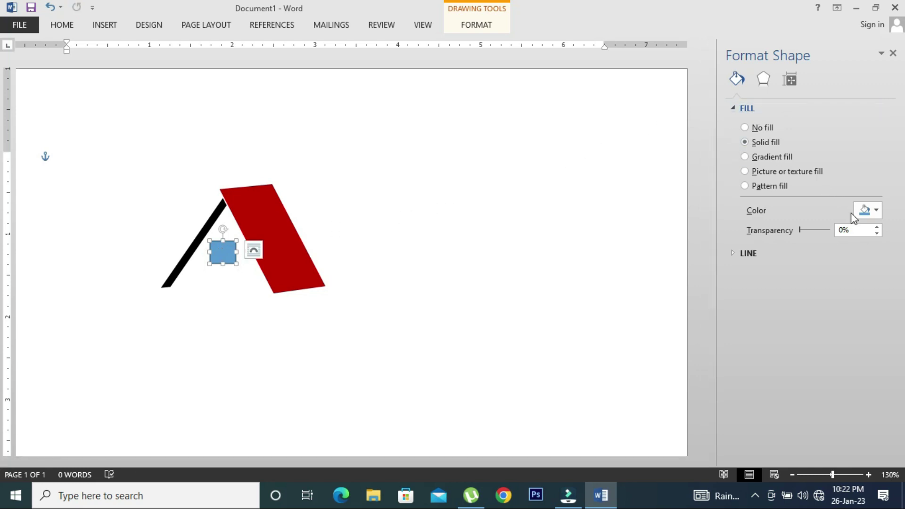
- Fill the small square black with a white outline, then close the formatting pane
left_click(865, 211)
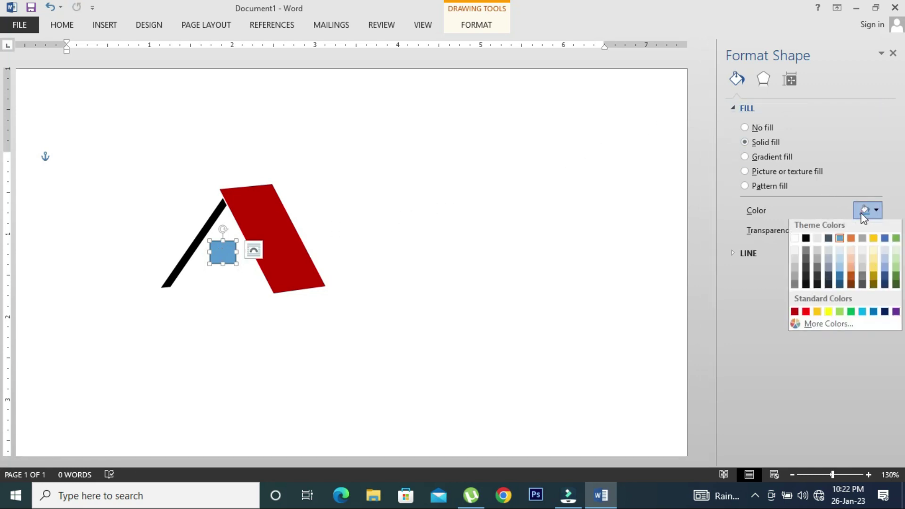
left_click(806, 242)
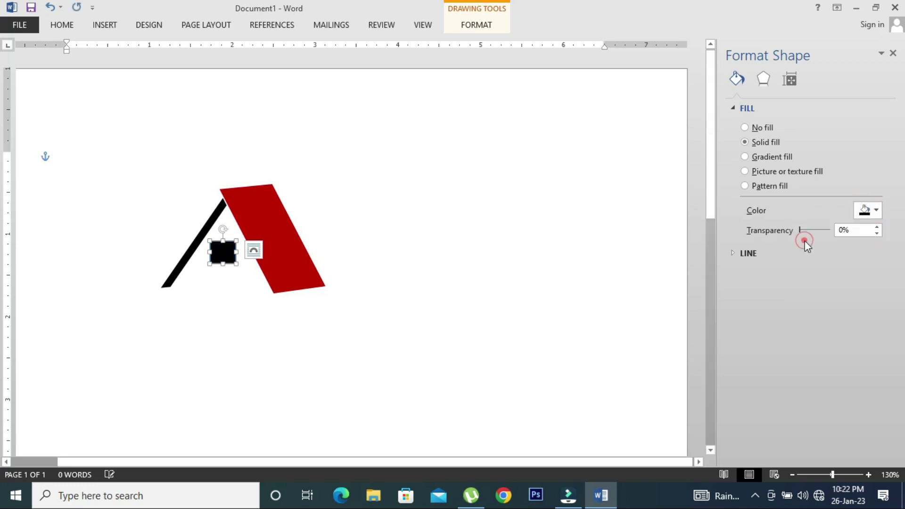
left_click(735, 108)
left_click(728, 126)
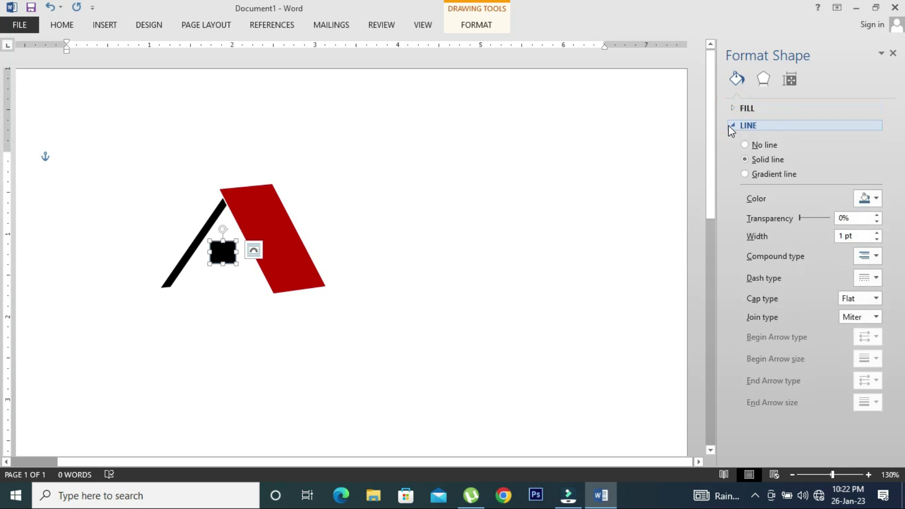
left_click(863, 198)
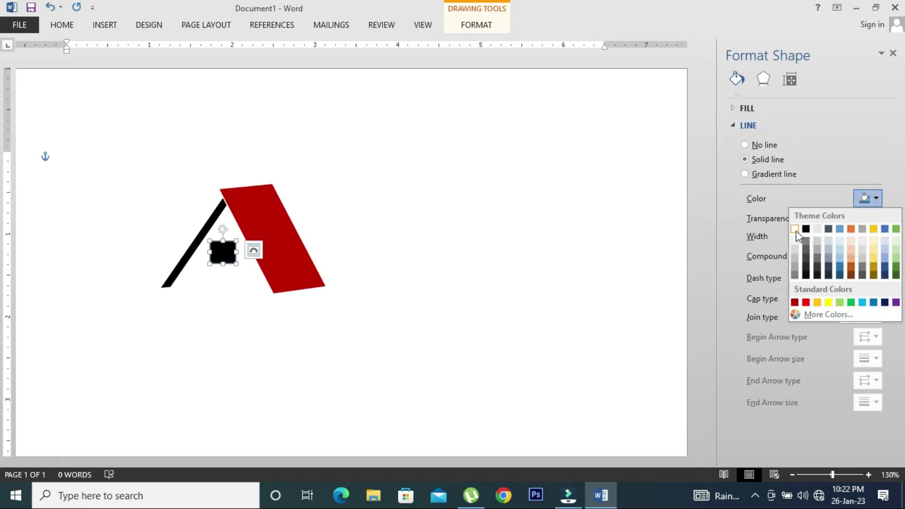
left_click(796, 229)
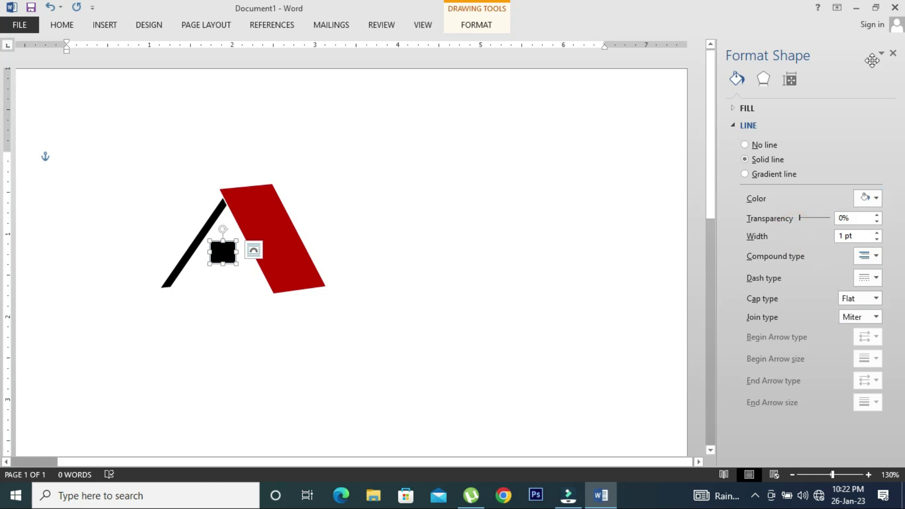
left_click(893, 54)
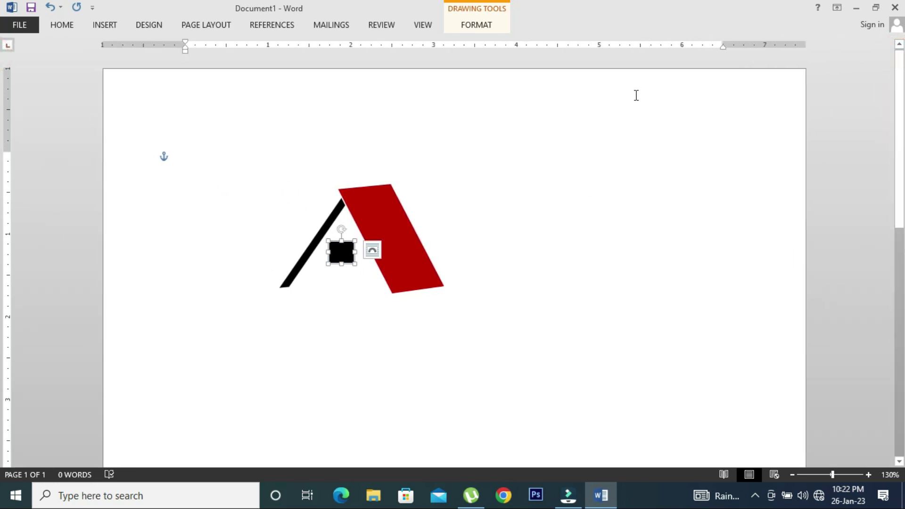
- Undo the earlier effect and apply a bevel-style Shape Effects preset to the black square
left_click(479, 26)
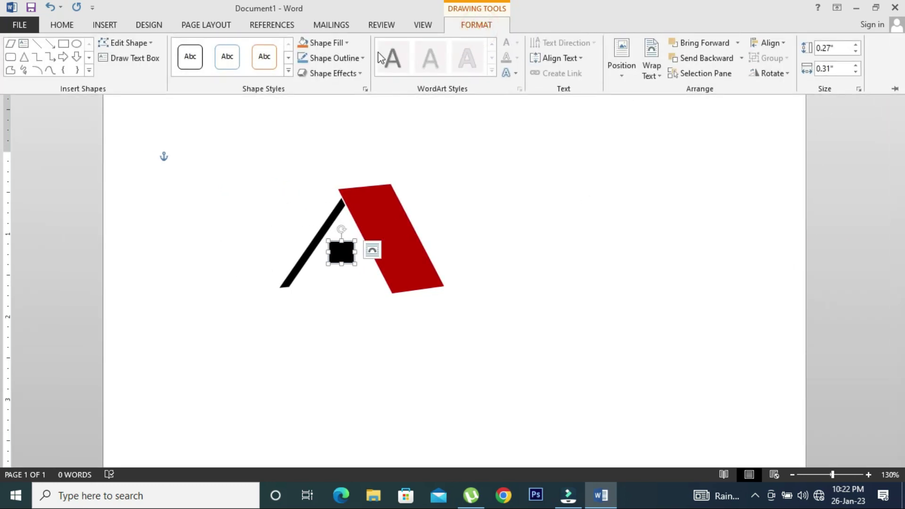
left_click(358, 74)
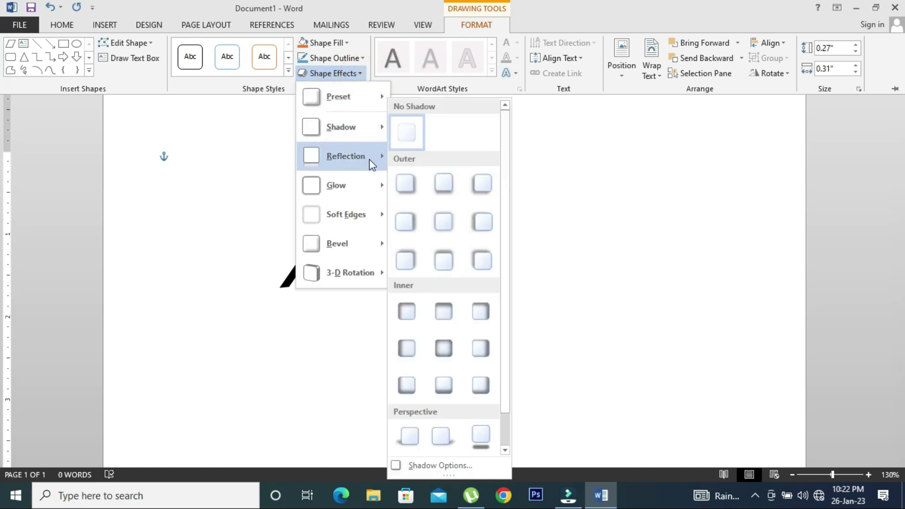
mouse_move(337, 185)
left_click(411, 262)
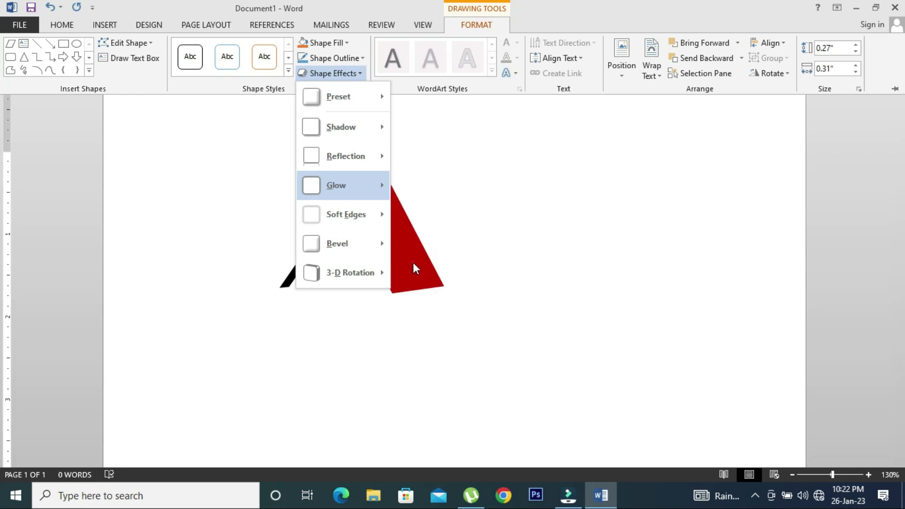
left_click(345, 74)
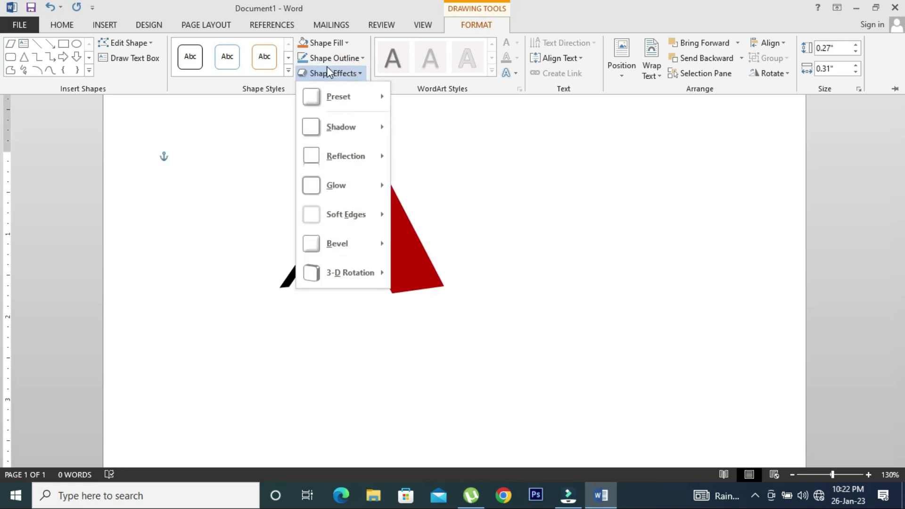
left_click(51, 7)
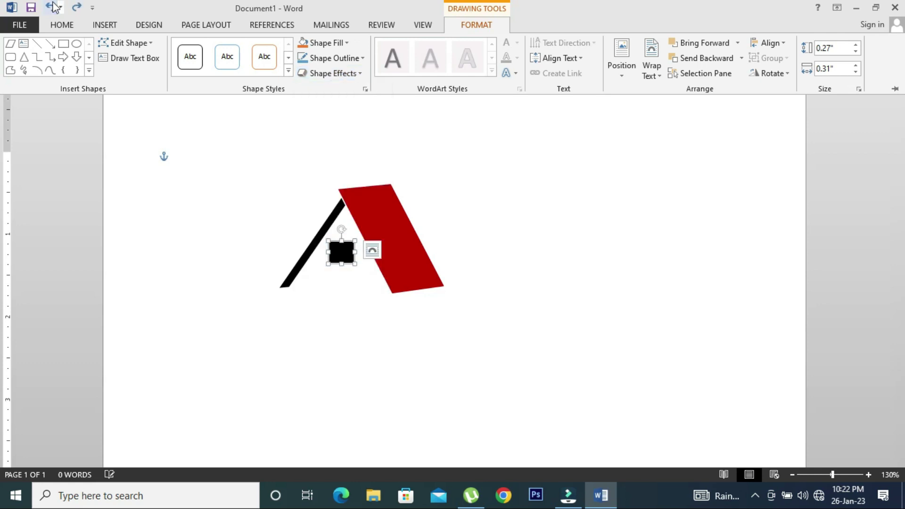
left_click(358, 74)
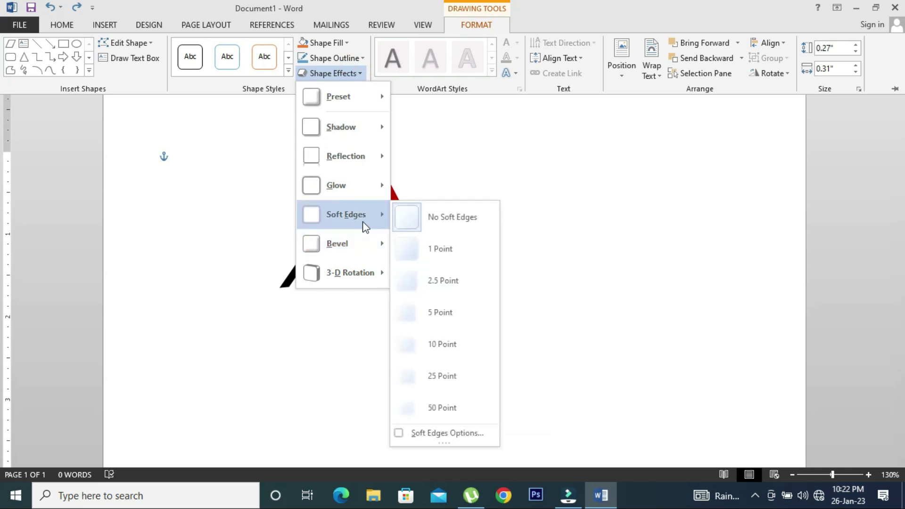
mouse_move(343, 97)
left_click(454, 168)
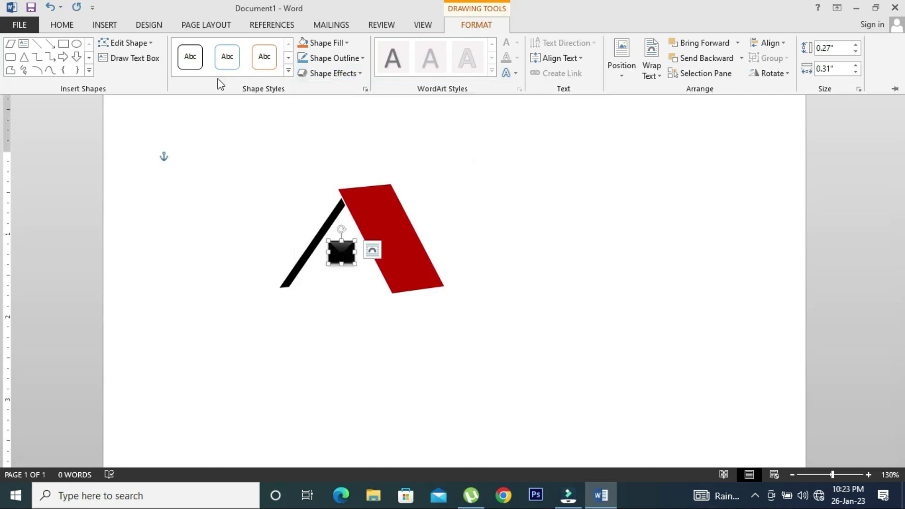
left_click(100, 24)
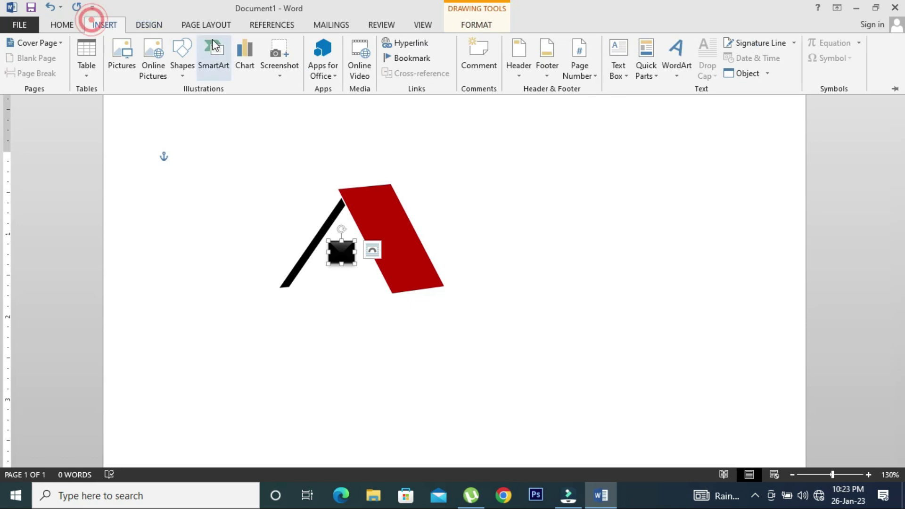
- Draw a plus shape below the roof and make its arms thinner
left_click(183, 61)
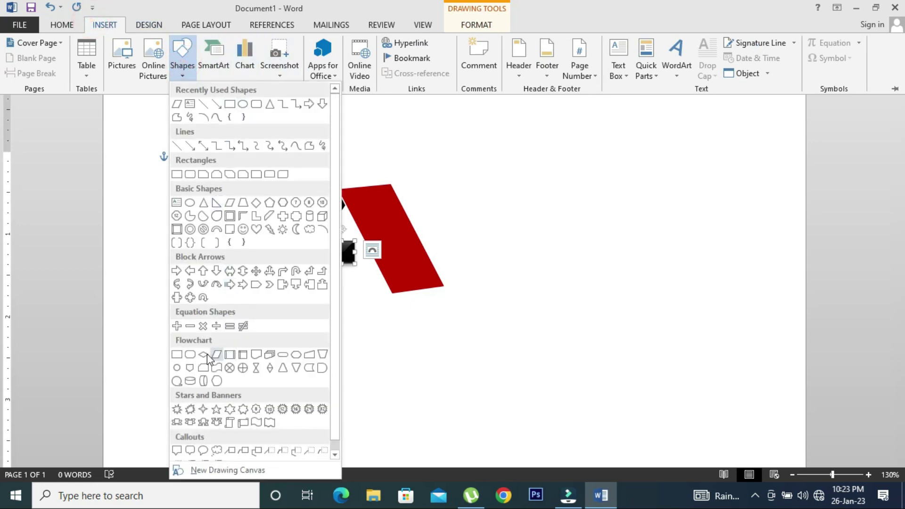
left_click(181, 328)
left_click_drag(346, 329, 407, 390)
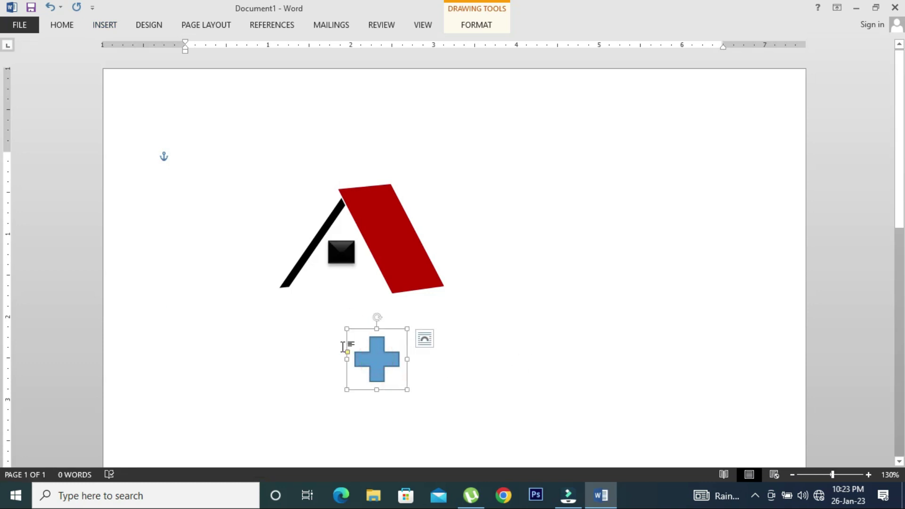
left_click_drag(350, 353, 370, 361)
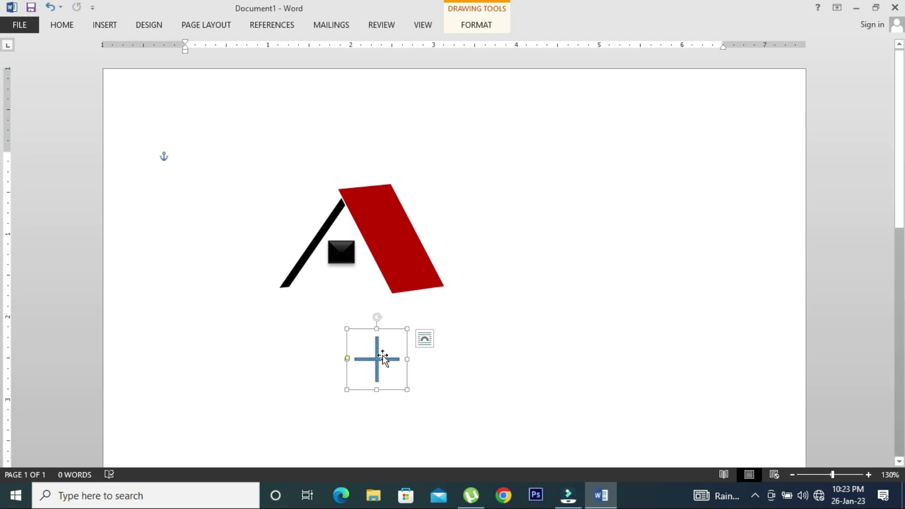
- Give the plus a light outline and white fill, then move it onto the black square
right_click(382, 358)
left_click(419, 347)
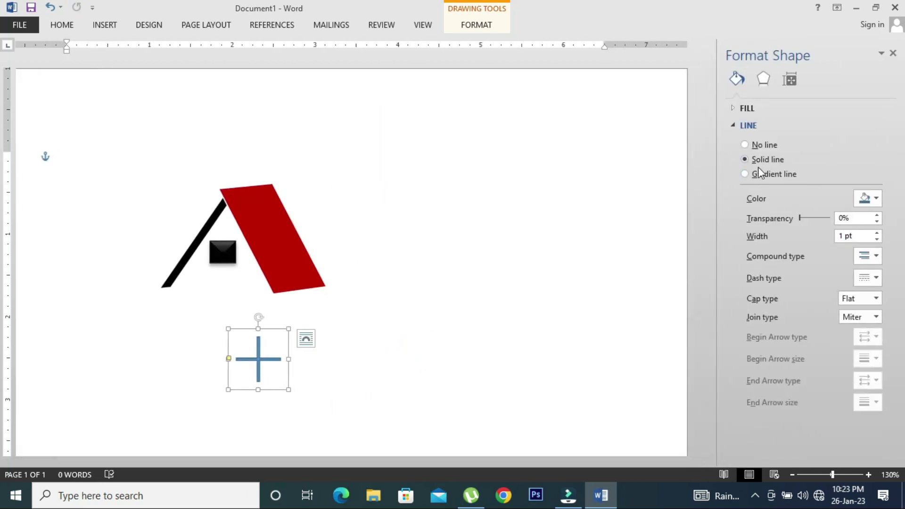
left_click(861, 199)
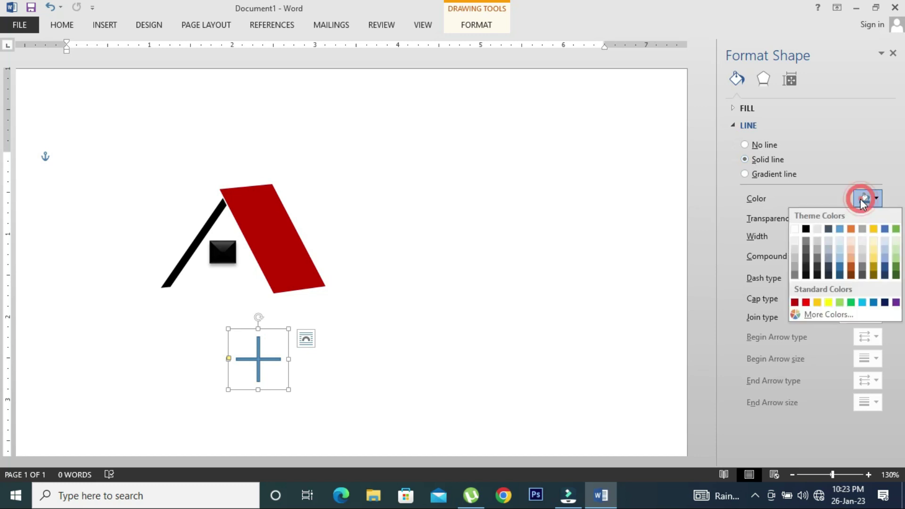
left_click(816, 229)
left_click(734, 127)
left_click(743, 107)
left_click(866, 209)
left_click(787, 239)
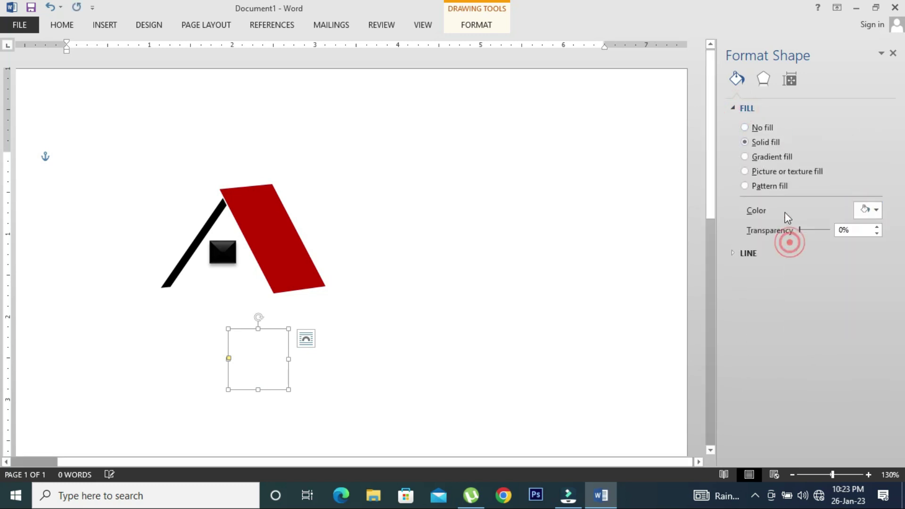
left_click(269, 364)
left_click_drag(277, 388, 224, 253)
- Shrink the white cross from its corner so it fits inside the black square
left_click(537, 277)
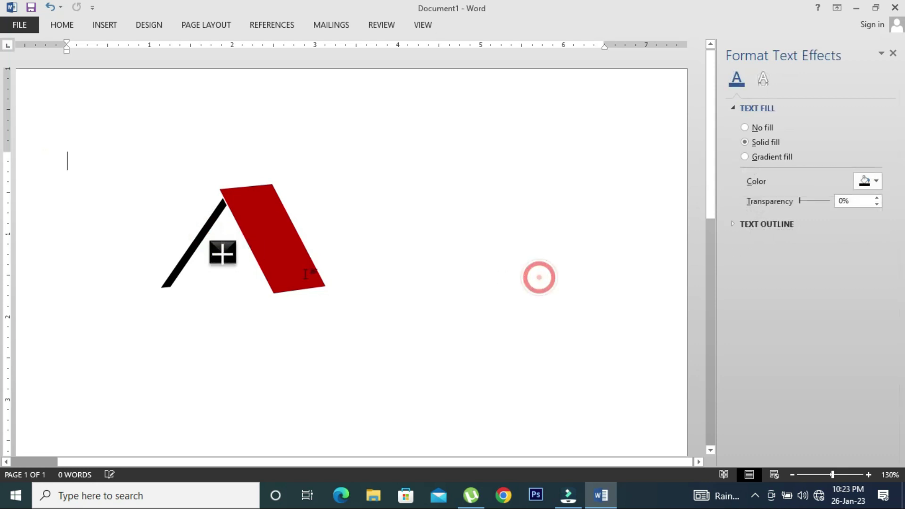
key("ctrl+z")
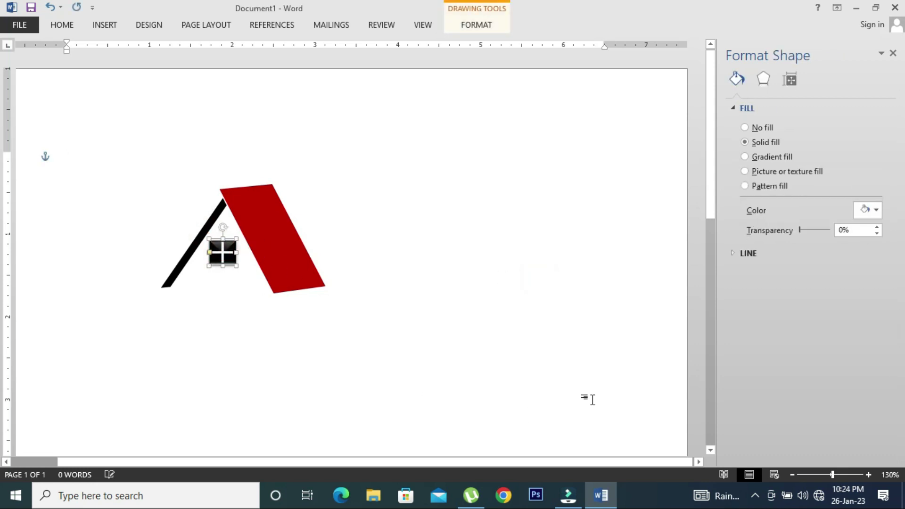
left_click(606, 377)
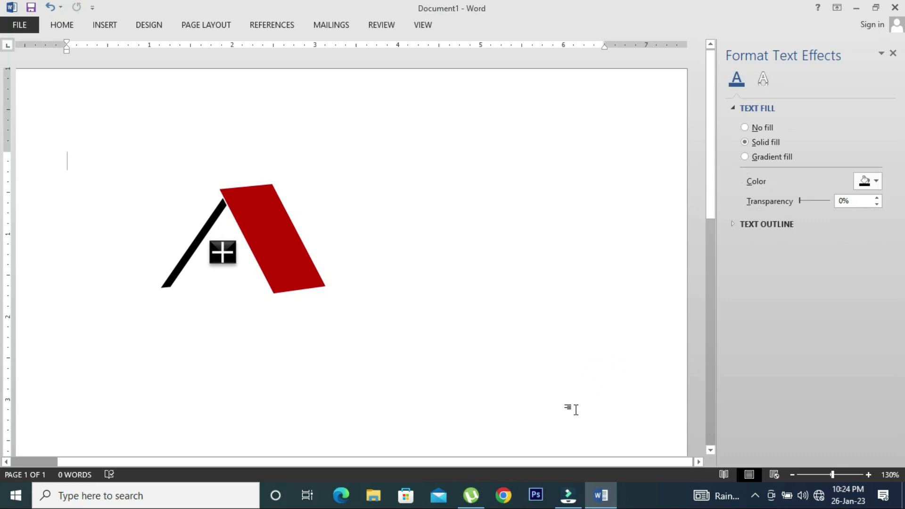
left_click(227, 256)
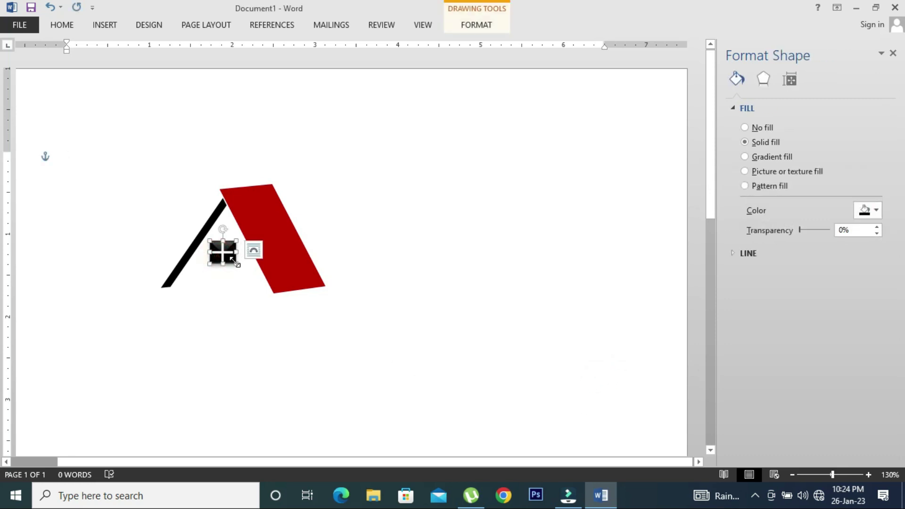
left_click(235, 261)
left_click_drag(208, 239, 229, 261)
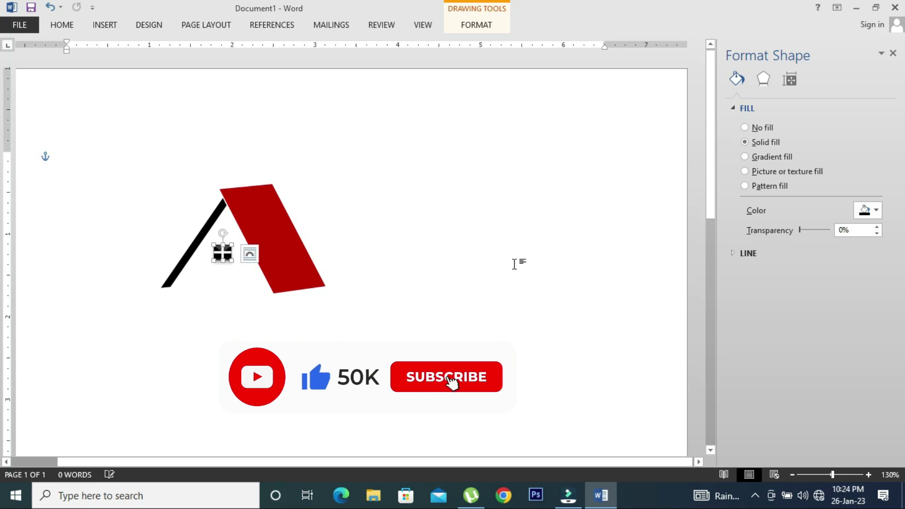
- Check the four-pane window by selecting and deselecting the cross
left_click(509, 273)
left_click(226, 254)
left_click(394, 244)
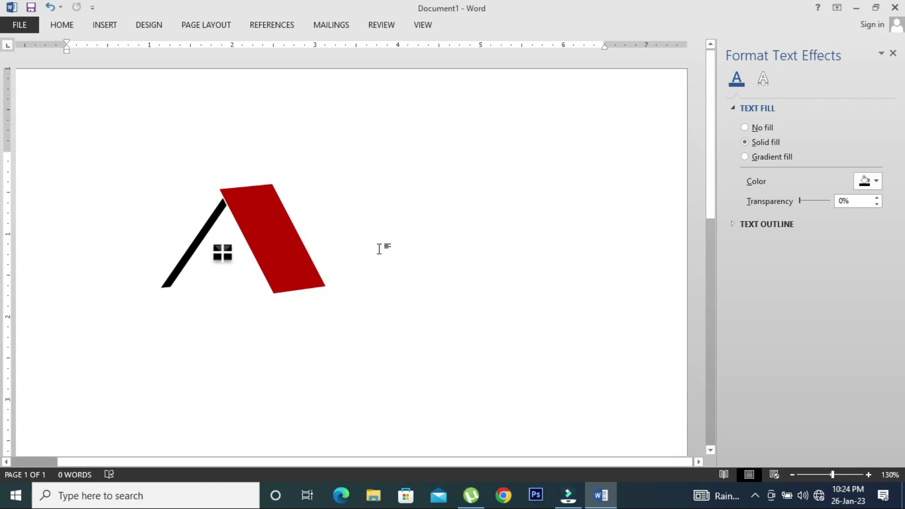
left_click(220, 254)
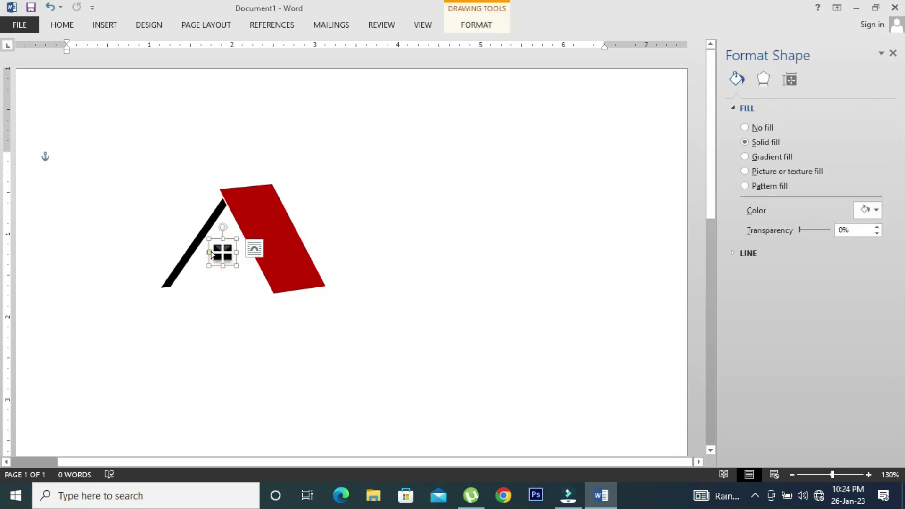
left_click(438, 216)
left_click(222, 252)
left_click(358, 247)
scroll(359, 245, "up", 1, "ctrl")
- Group the red roof, black window and diagonal line, then drag a duplicate to the right
scroll(359, 245, "up", 2, "ctrl")
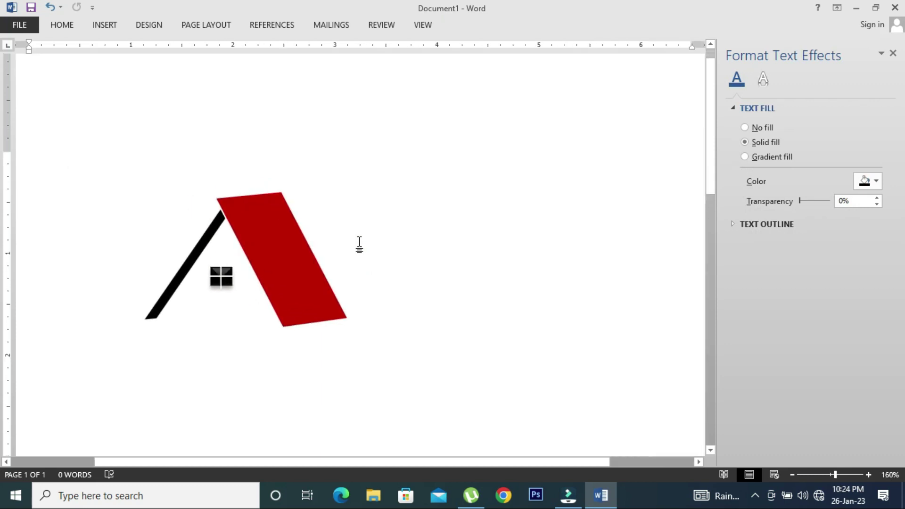
left_click(278, 262)
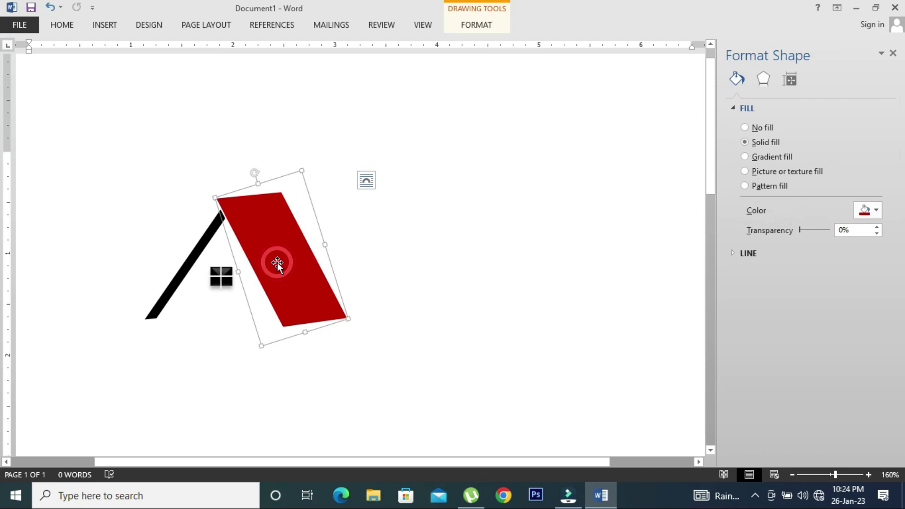
left_click(227, 283, "shift")
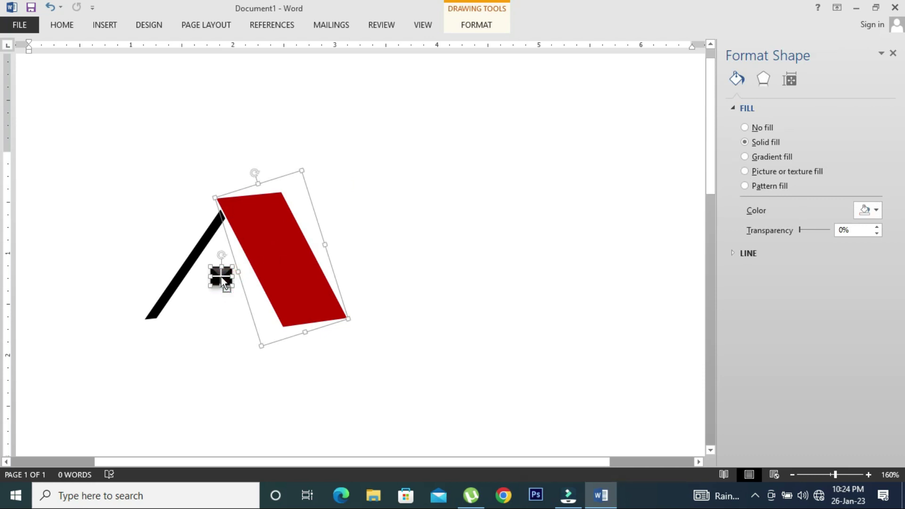
left_click(181, 275, "shift")
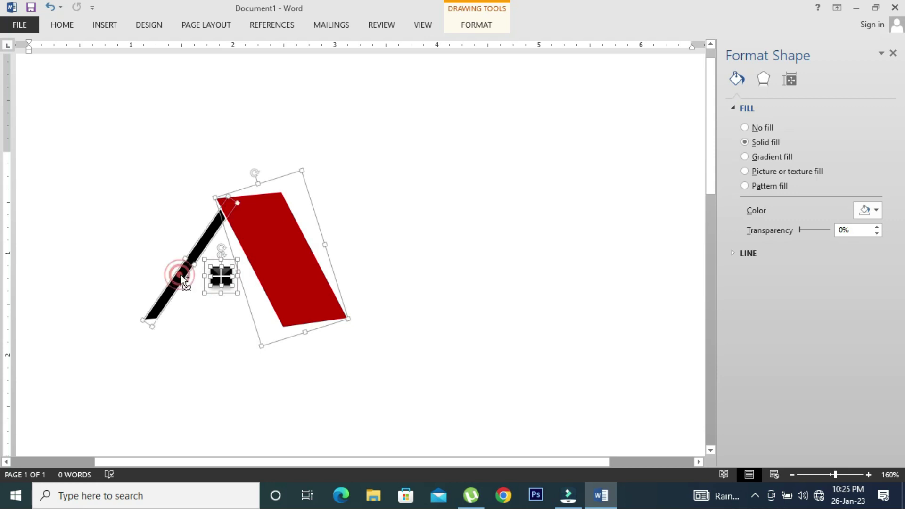
left_click(477, 24)
left_click(772, 57)
left_click(779, 75)
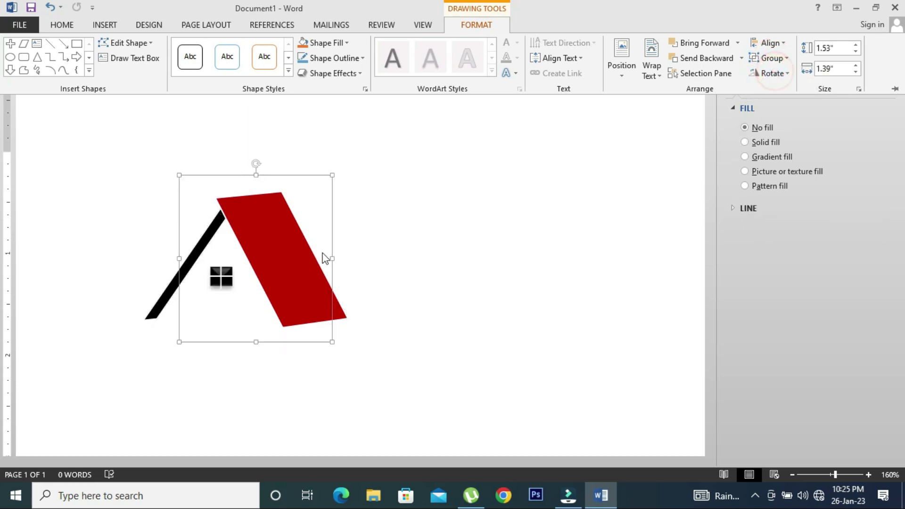
left_click(273, 264)
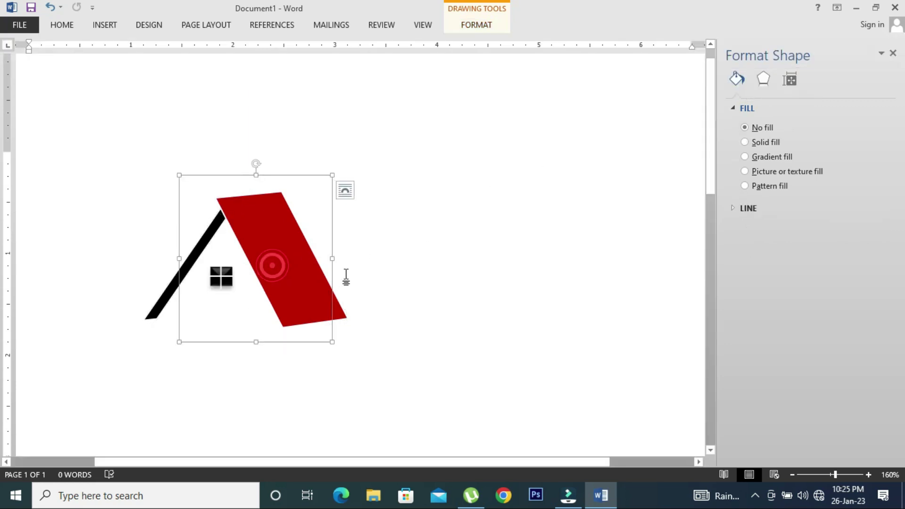
left_click_drag(304, 274, 524, 286)
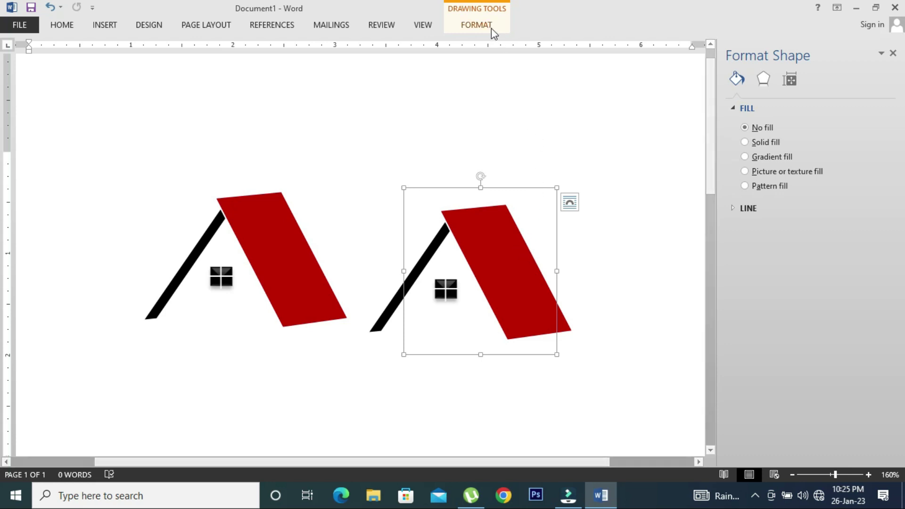
- Flip the copied house horizontally and move it lower and left, beside the original
left_click(480, 25)
left_click(775, 73)
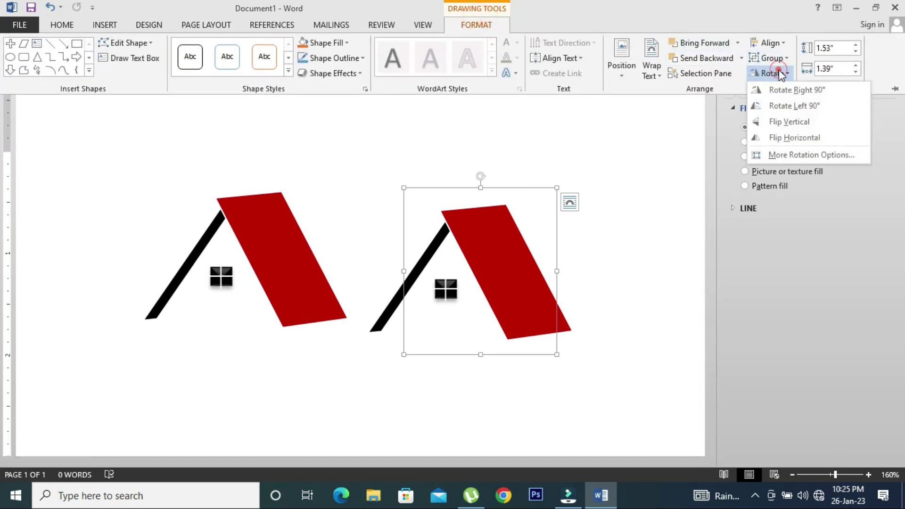
left_click(789, 137)
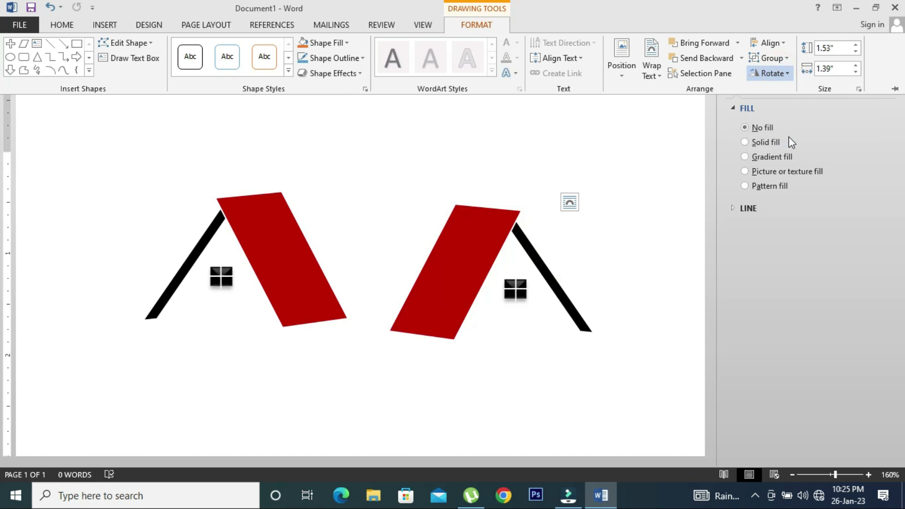
left_click(649, 137)
left_click(892, 53)
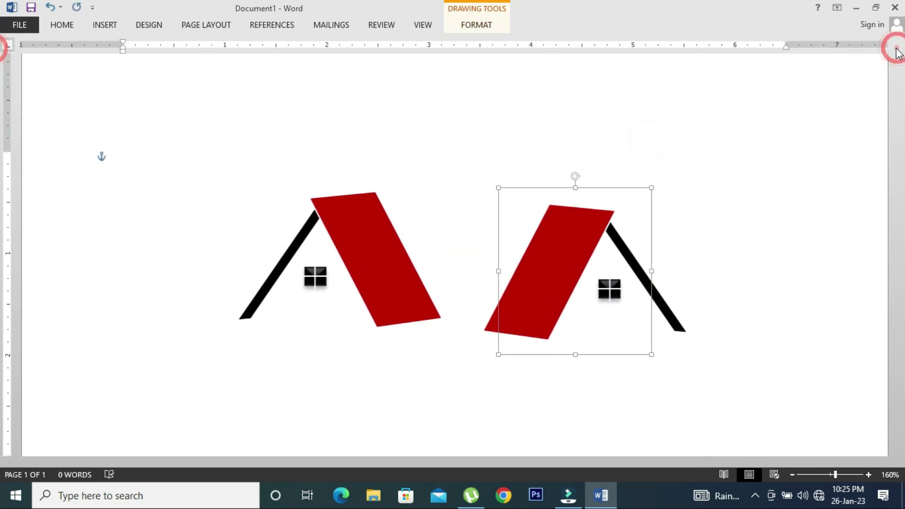
scroll(761, 142, "down", 1, "ctrl")
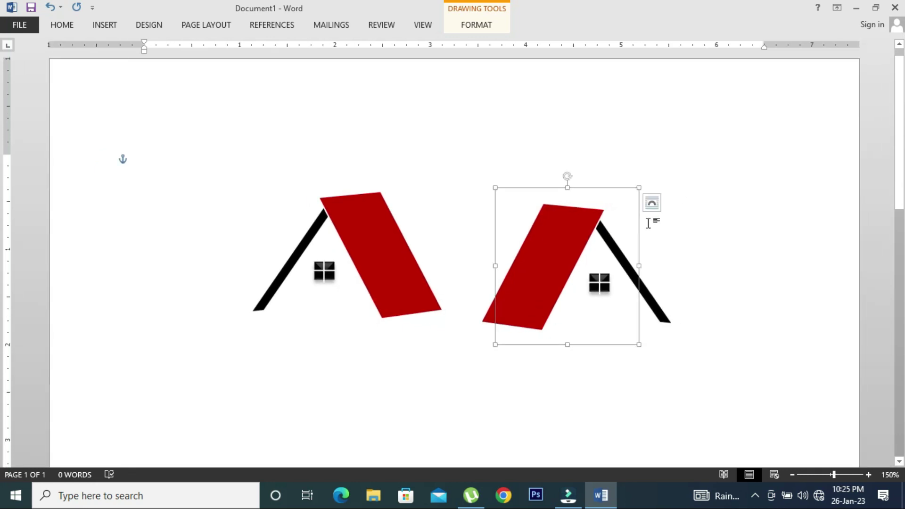
left_click(623, 296)
mouse_move(622, 253)
left_mouse_down()
mouse_move(587, 252)
mouse_move(592, 247)
mouse_move(571, 264)
mouse_move(588, 295)
left_mouse_up()
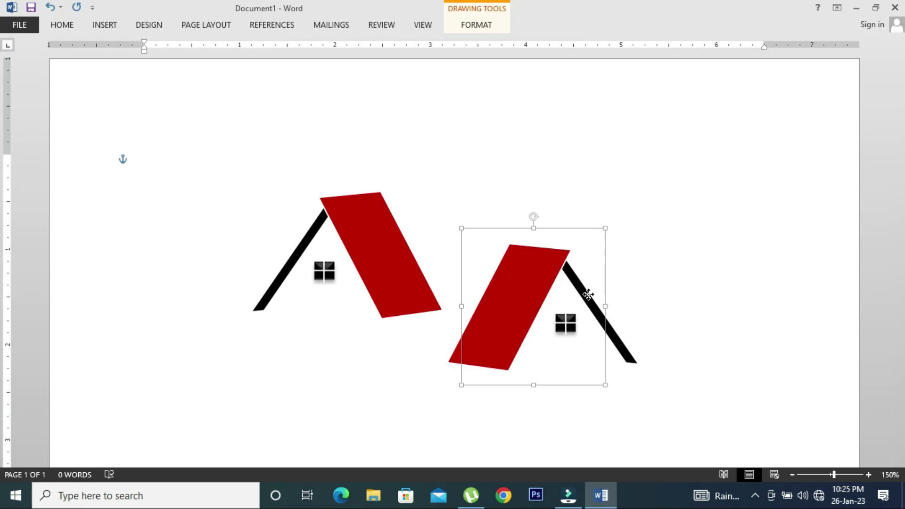
left_click(686, 205)
- Draw a parallelogram across the two roofs and reshape its corners with Edit Points
left_click(104, 26)
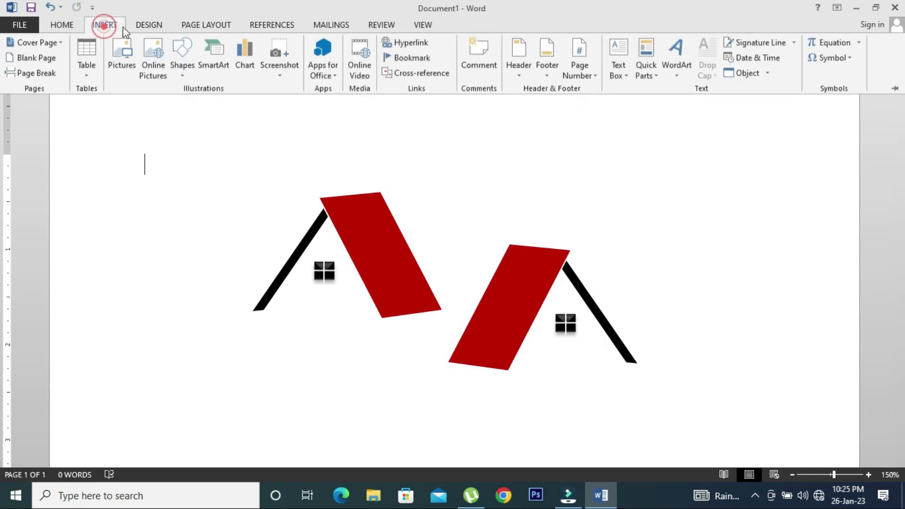
left_click(182, 61)
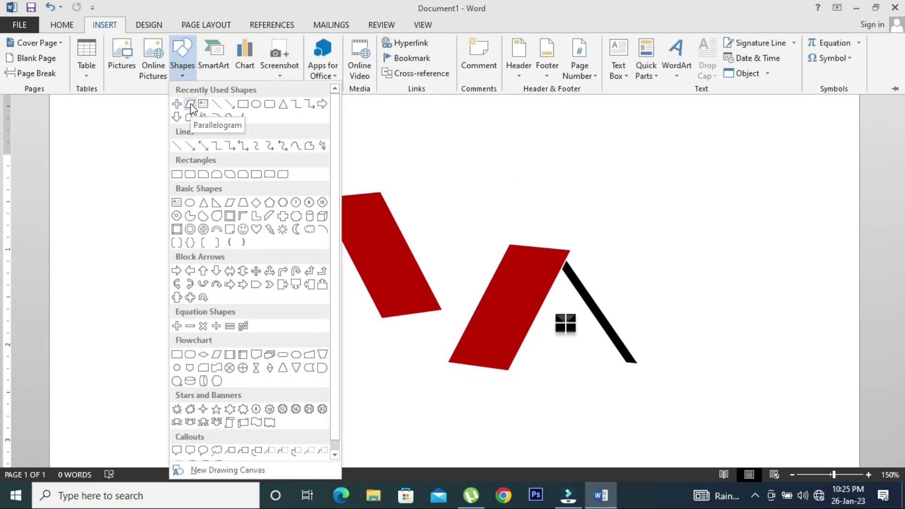
left_click(190, 103)
left_click_drag(388, 196, 561, 270)
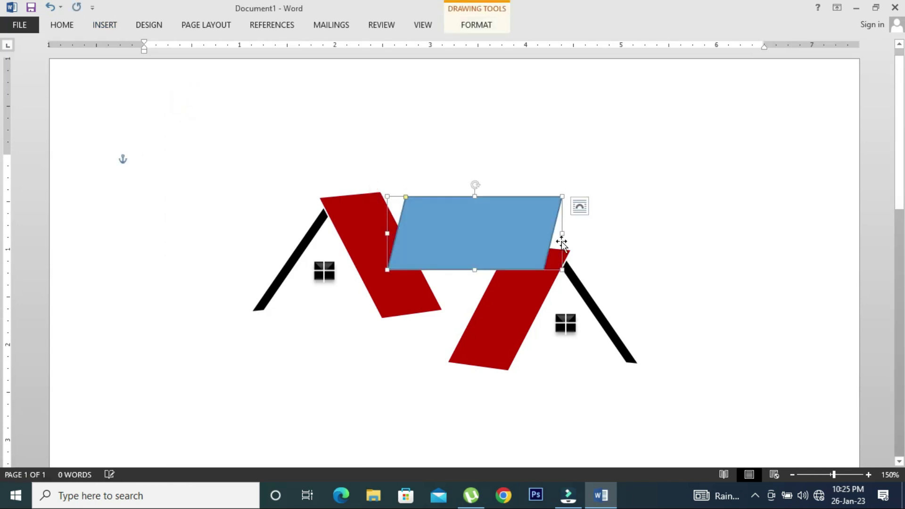
right_click(478, 220)
left_click(520, 306)
left_click_drag(408, 197, 407, 215)
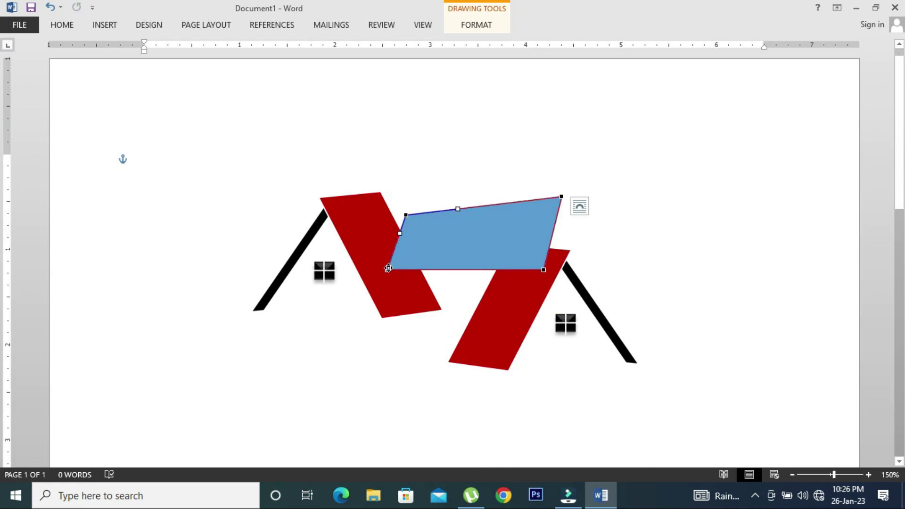
left_click_drag(389, 268, 416, 262)
mouse_move(544, 271)
left_mouse_down()
mouse_move(526, 270)
mouse_move(475, 219)
left_mouse_up()
left_click(517, 243)
- Bring the left red roof in front of the blue shape and nudge the blue shape slightly
left_click(477, 24)
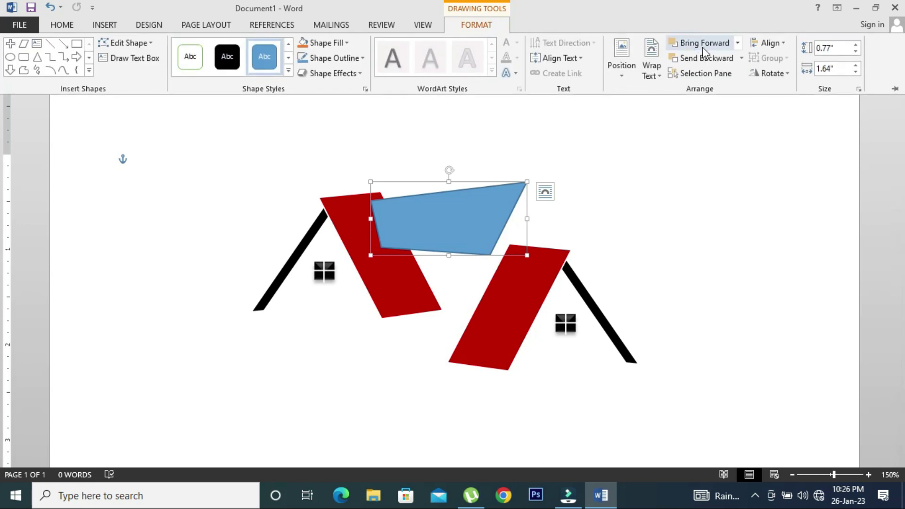
left_click(385, 292)
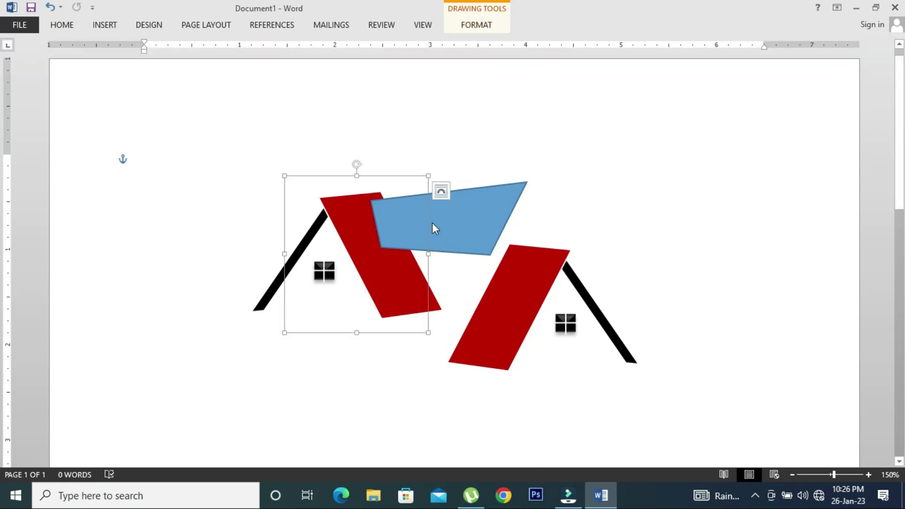
left_click(479, 26)
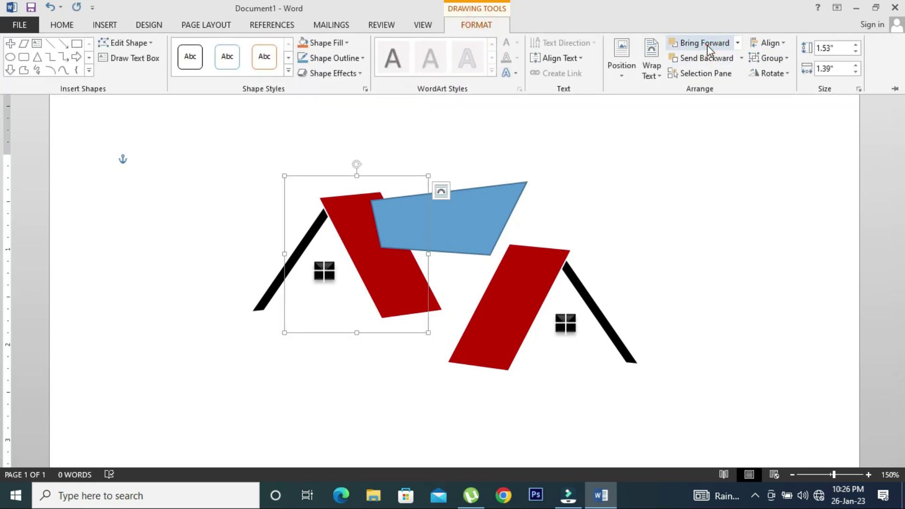
left_click(707, 45)
left_click(637, 178)
left_click(462, 201)
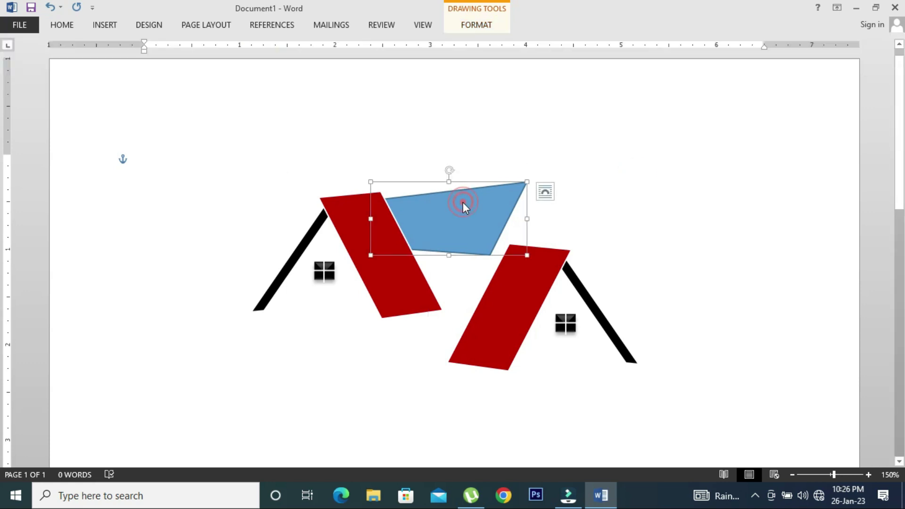
left_click_drag(437, 209, 442, 216)
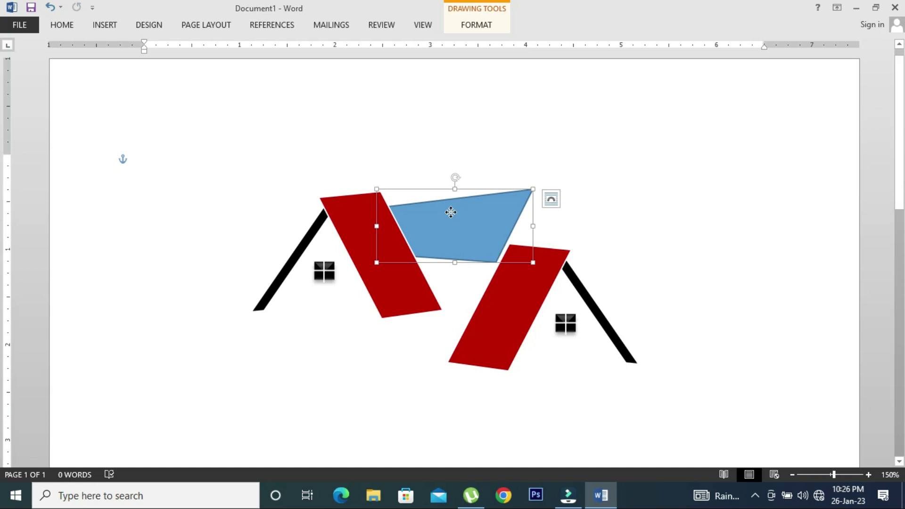
right_click(451, 212)
left_click(515, 453)
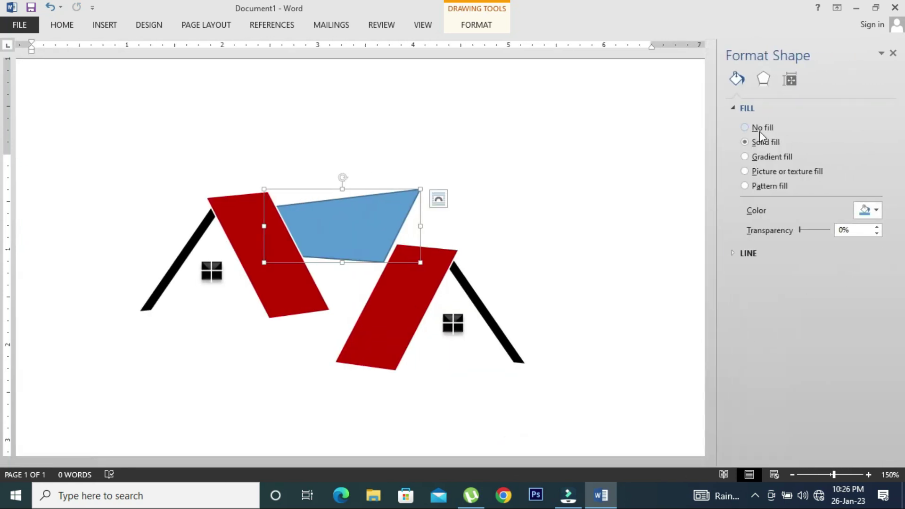
- Fill the middle roof piece dark red and give it a white outline
left_click(867, 210)
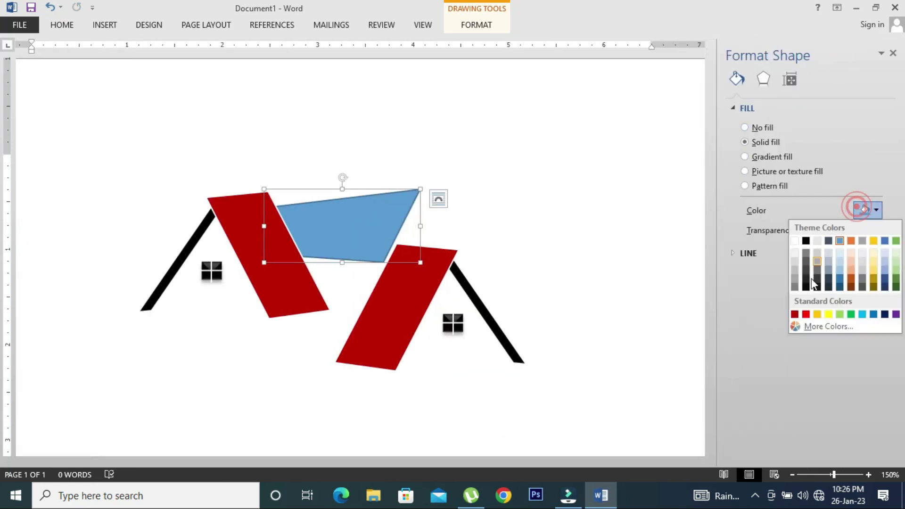
left_click(794, 313)
left_click(740, 108)
left_click(739, 124)
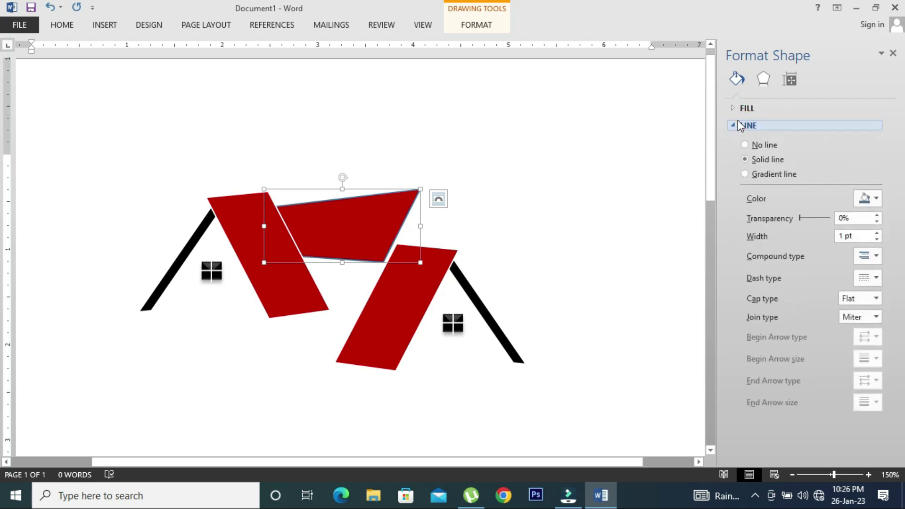
left_click(868, 198)
left_click(795, 229)
left_click(621, 227)
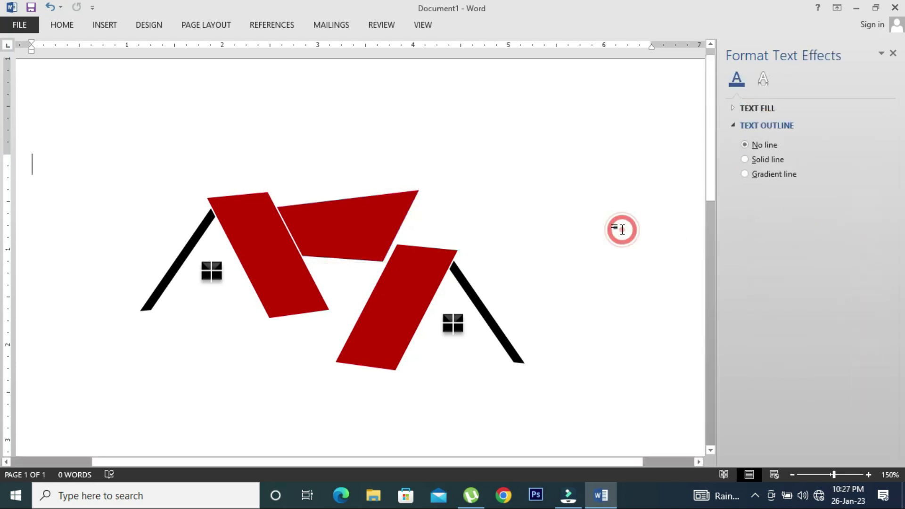
- Stretch the middle roof piece downward and move the right roof group lower
left_click(362, 227)
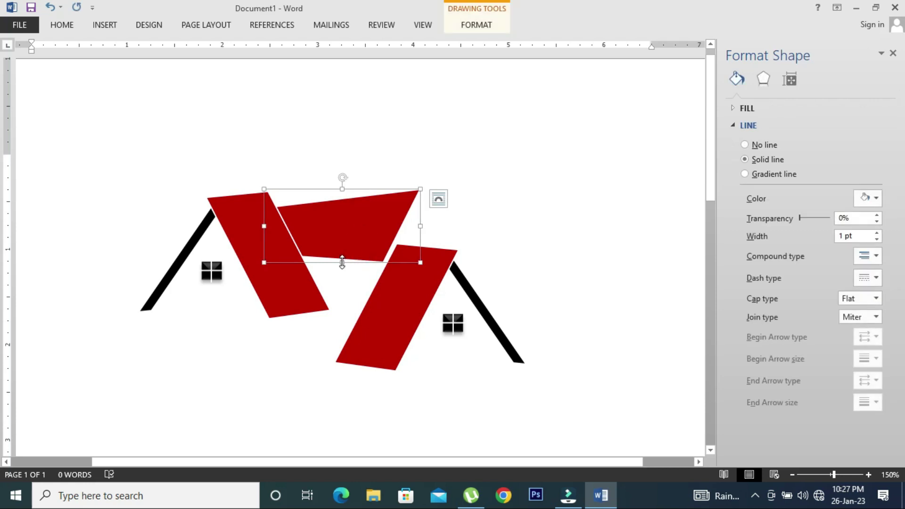
left_click_drag(342, 262, 342, 269)
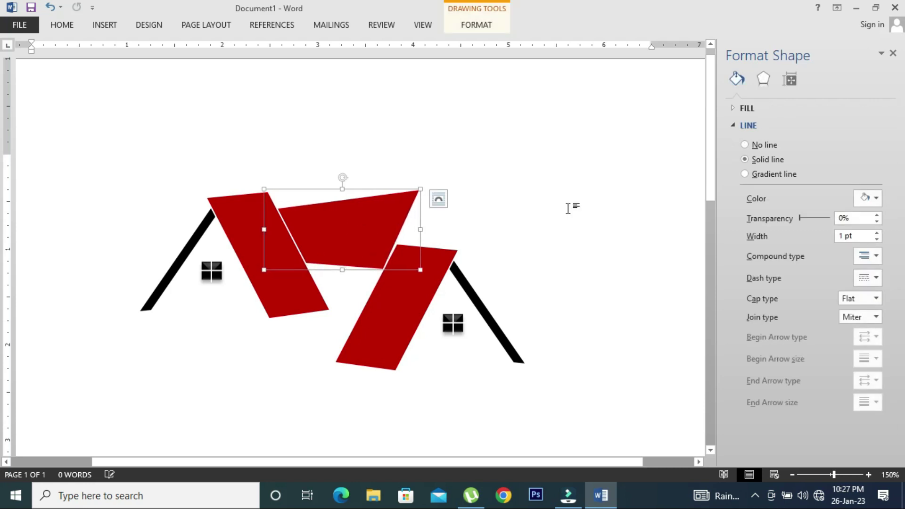
left_click(892, 53)
left_click(733, 174)
left_click_drag(530, 296, 529, 314)
left_click(488, 196)
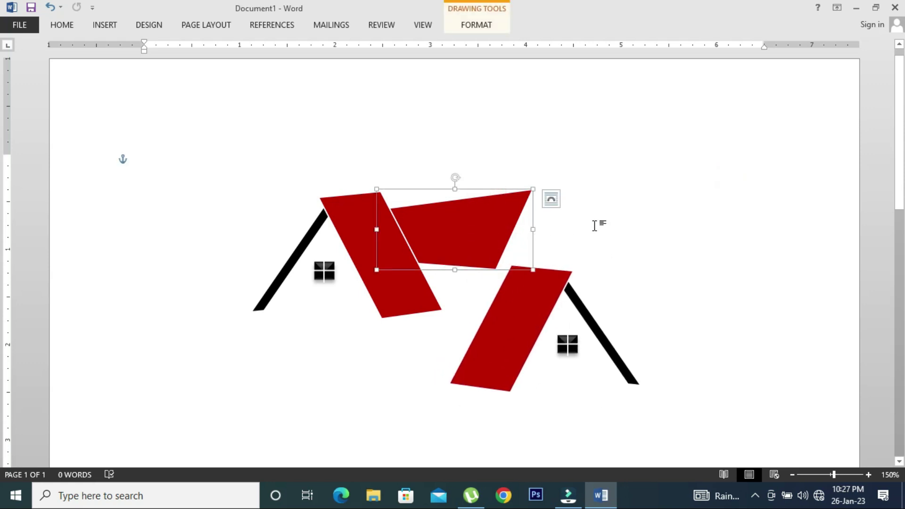
- Shrink and shorten the left roof, shifting it slightly right and down
scroll(565, 267, "down", 1)
scroll(551, 291, "down", 1)
left_click(499, 241)
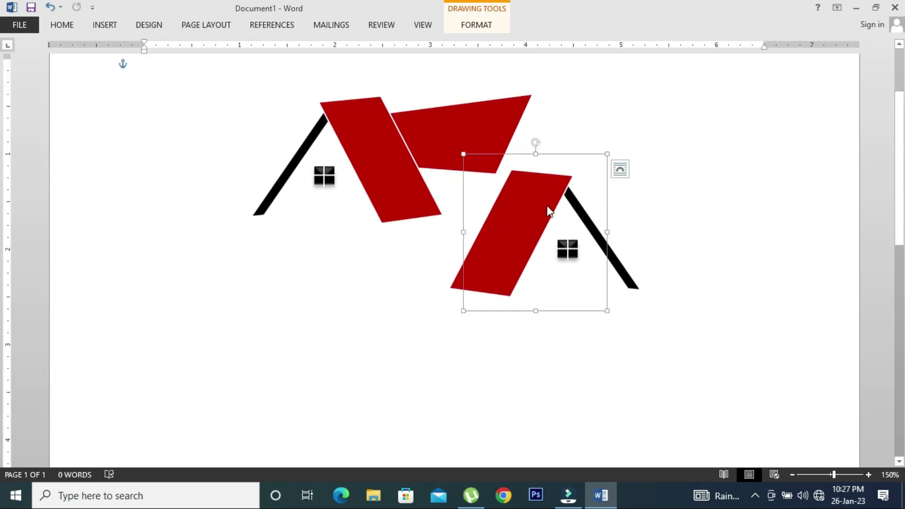
scroll(548, 210, "up", 1)
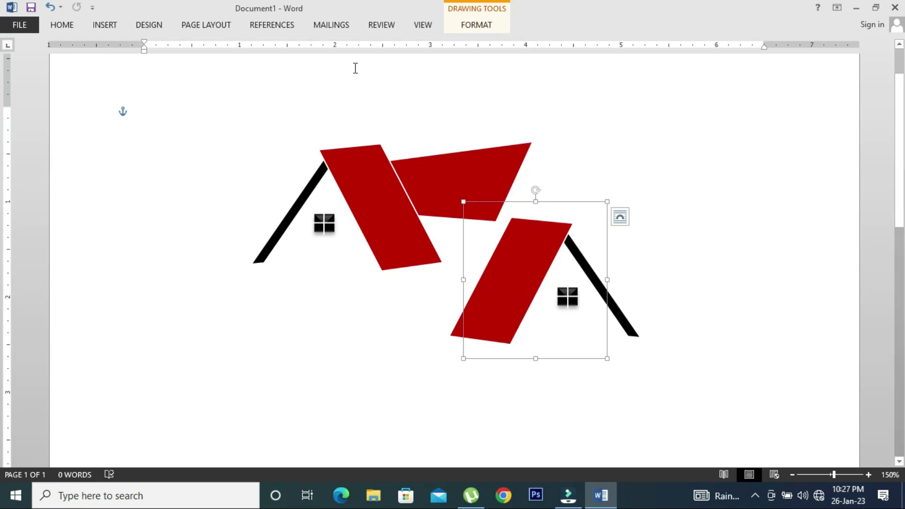
left_click(384, 170)
left_click_drag(428, 285, 411, 266)
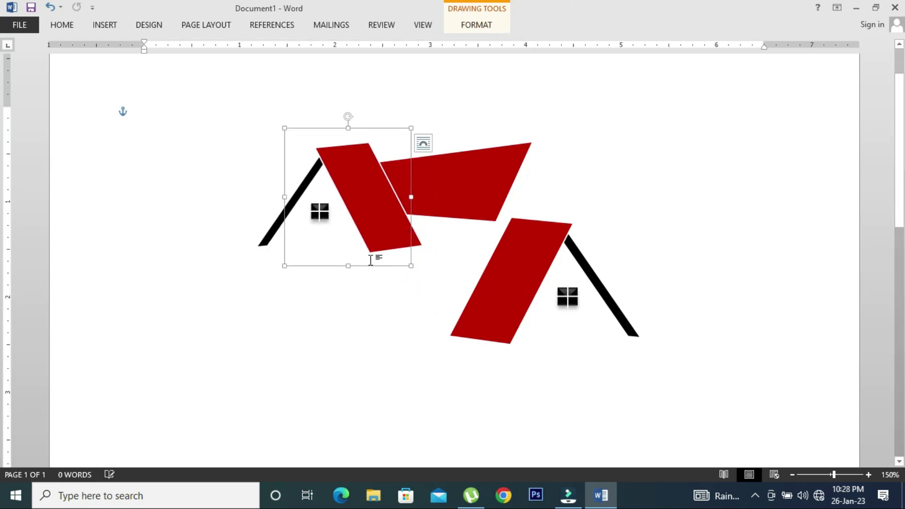
left_click_drag(348, 265, 348, 249)
left_click_drag(369, 209, 374, 220)
- Move the right roof group up, resize it, and shift it to the right
left_click(536, 262)
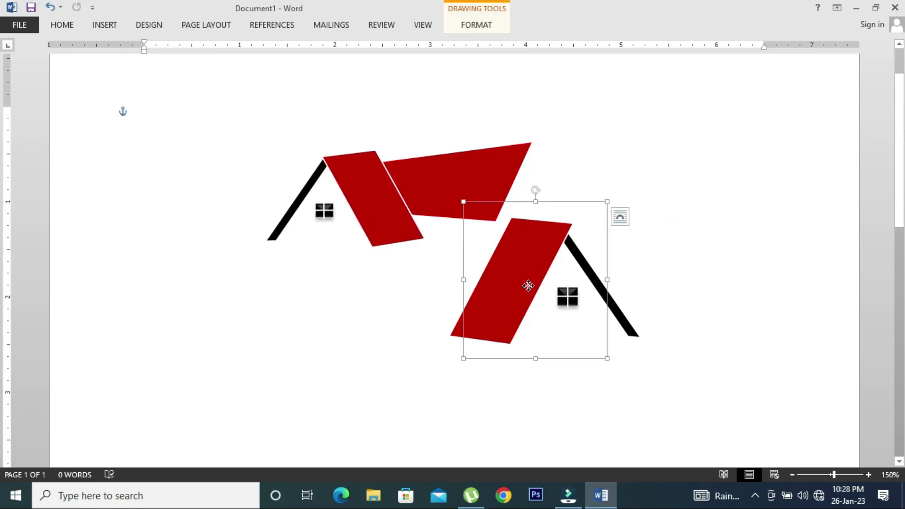
left_click_drag(530, 285, 536, 271)
mouse_move(471, 264)
left_mouse_down()
mouse_move(445, 263)
mouse_move(458, 263)
left_mouse_up()
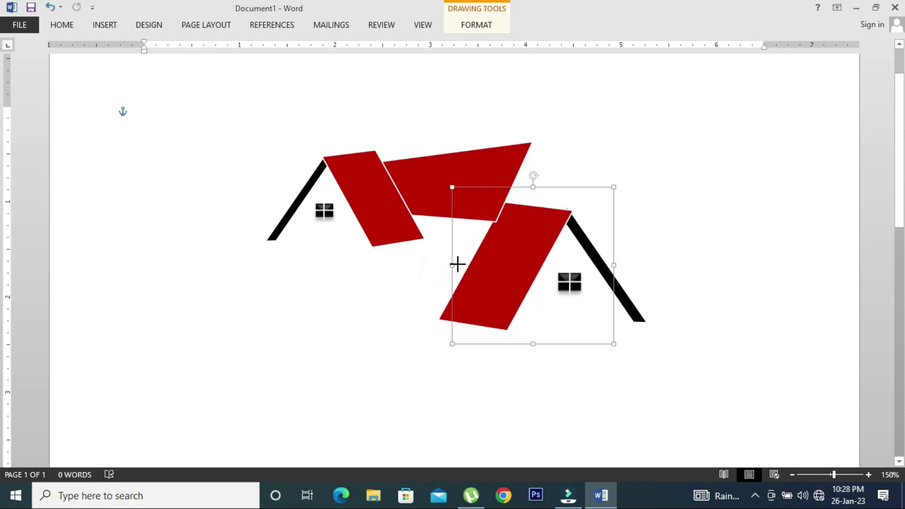
left_click_drag(525, 264, 542, 254)
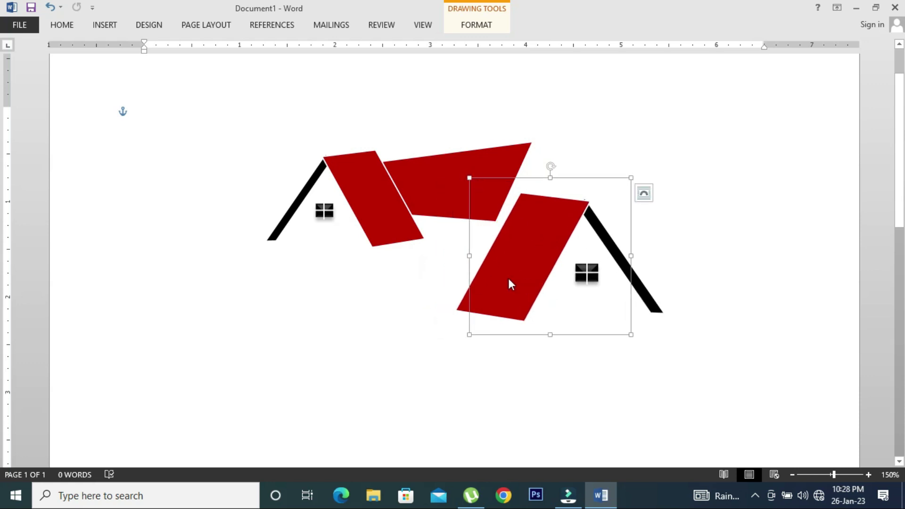
- Reshape the middle roof's lower-right corner using Edit Points
left_click(471, 191)
right_click(485, 187)
left_click(521, 283)
left_click_drag(497, 220, 490, 212)
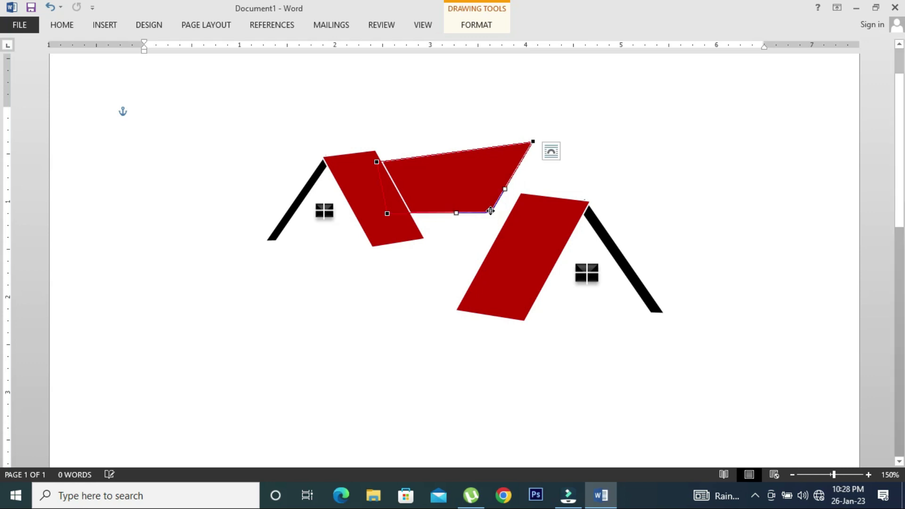
left_click(677, 151)
left_click(539, 259)
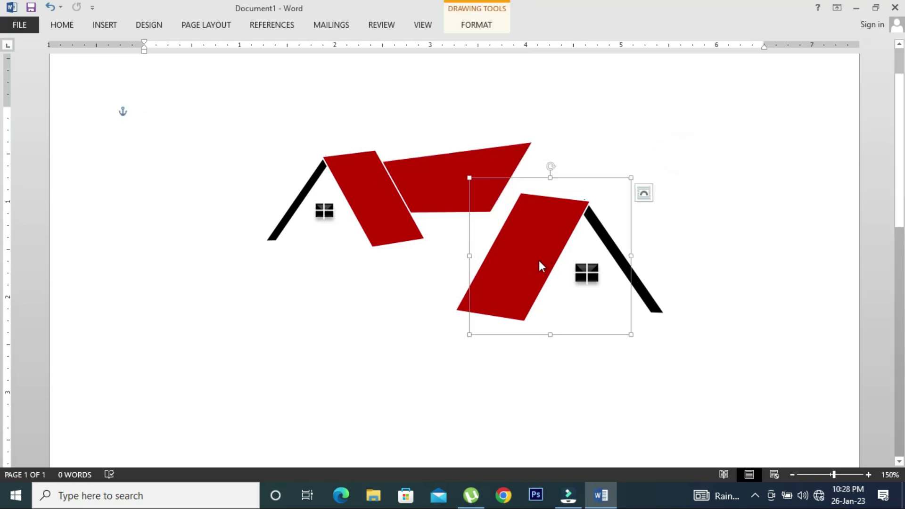
left_click(479, 25)
- Ungroup the right roof group and drag its black roof line up-left
left_click(768, 58)
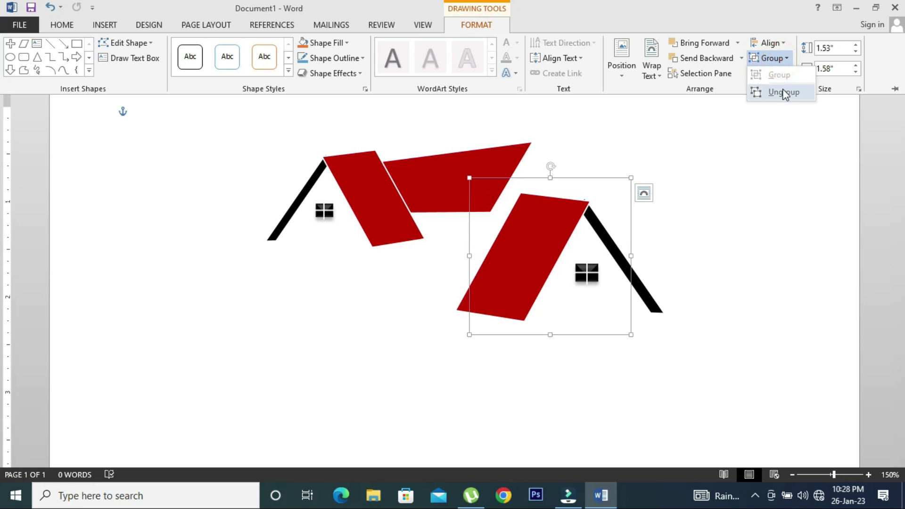
left_click(784, 93)
left_click(648, 297)
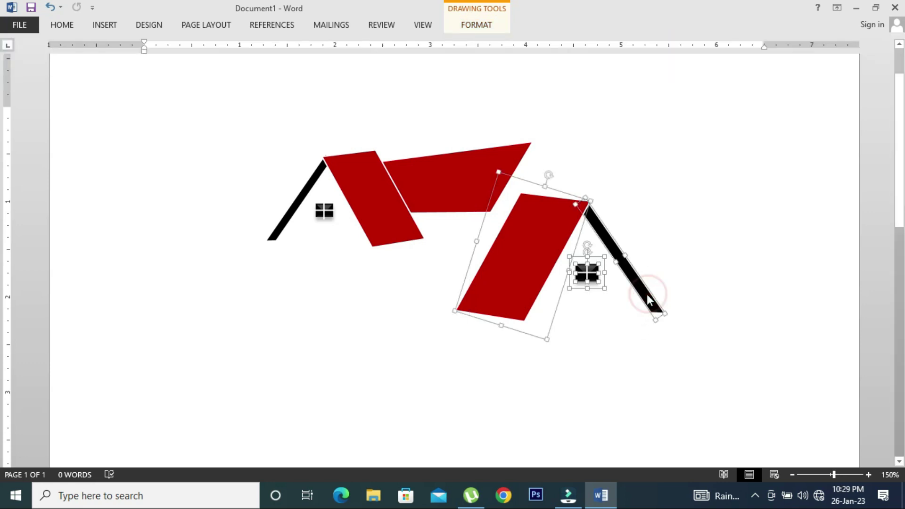
left_click(728, 258)
left_click(644, 292)
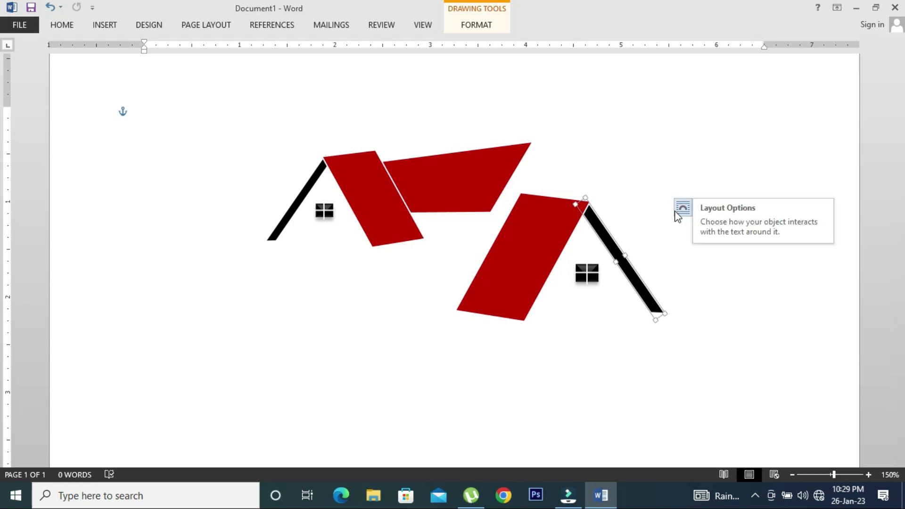
left_click_drag(640, 287, 580, 236)
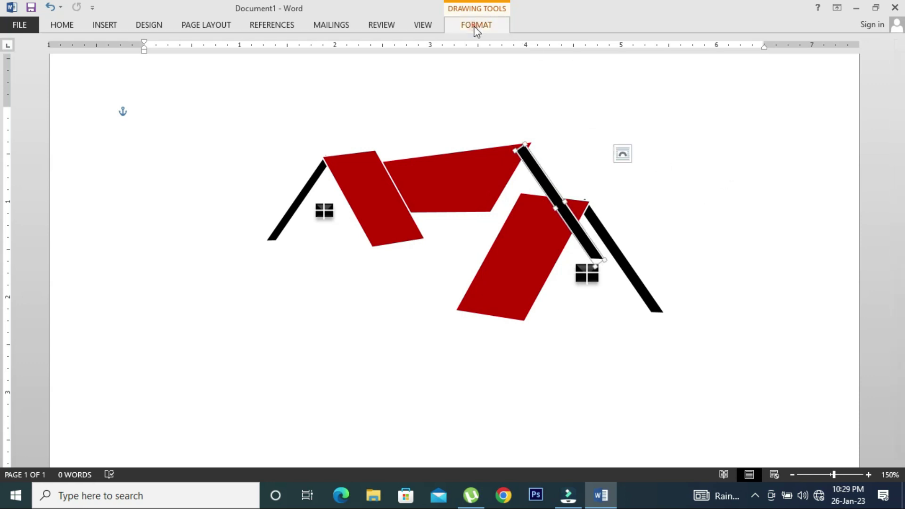
- Select the right red roof, black line and small window, enlarging the window slightly
left_click(476, 24)
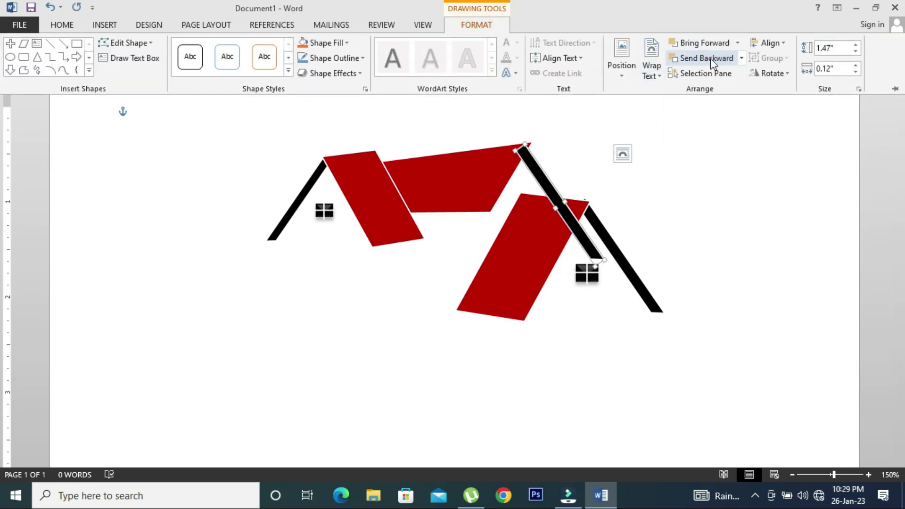
left_click(711, 59)
left_click(542, 273)
left_click(536, 251)
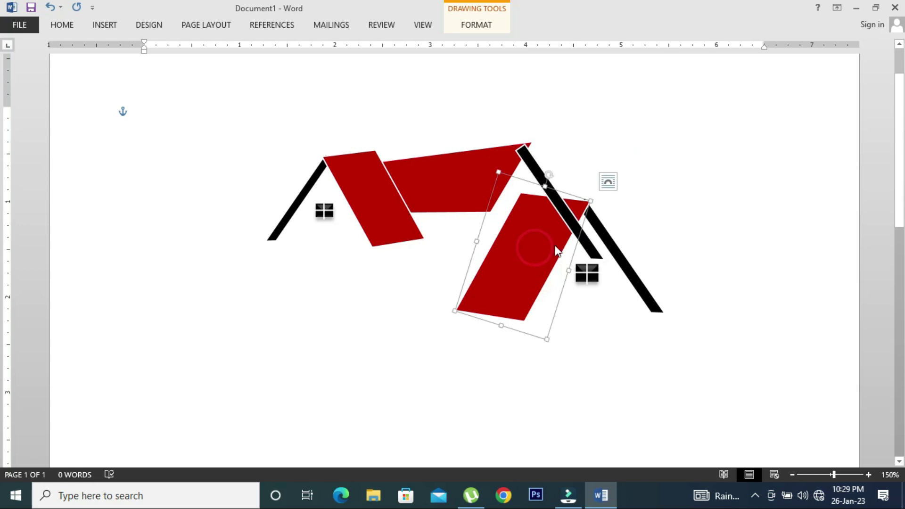
left_click(623, 264)
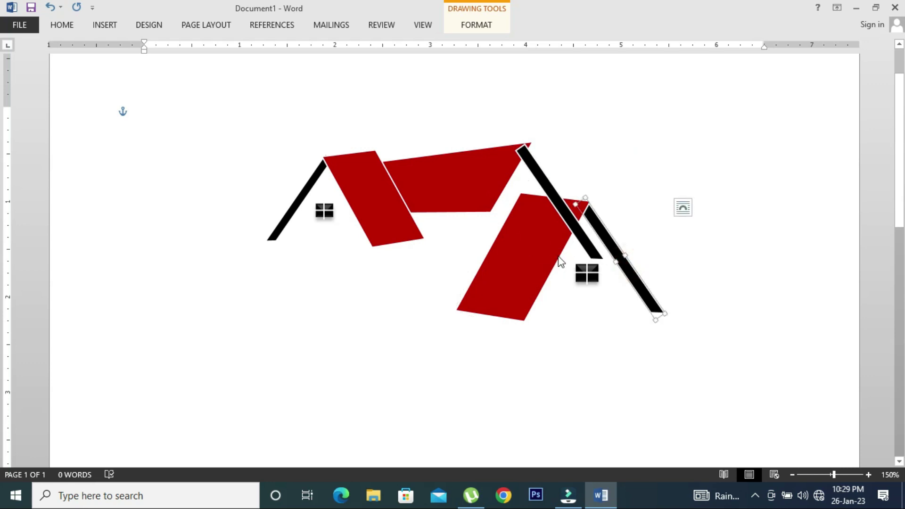
left_click(542, 254, "shift")
left_click(585, 272, "shift")
left_click(586, 274, "shift")
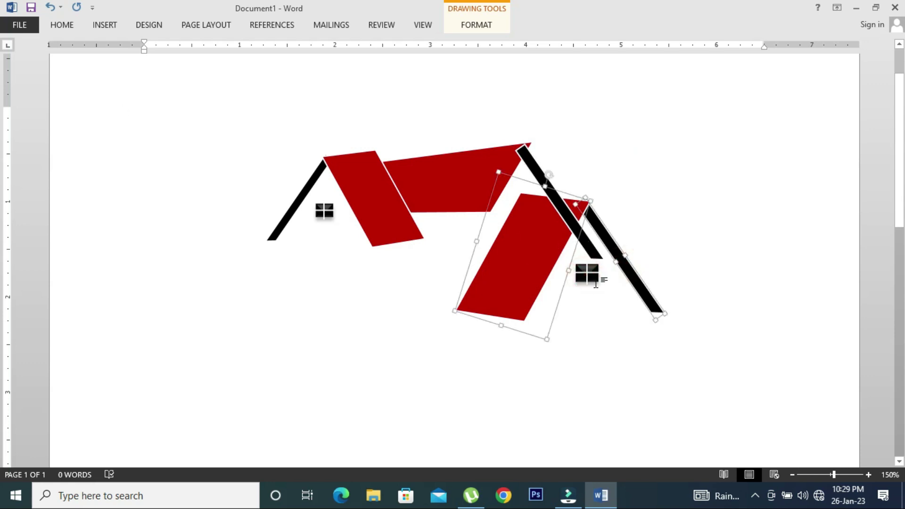
left_click_drag(596, 280, 590, 274)
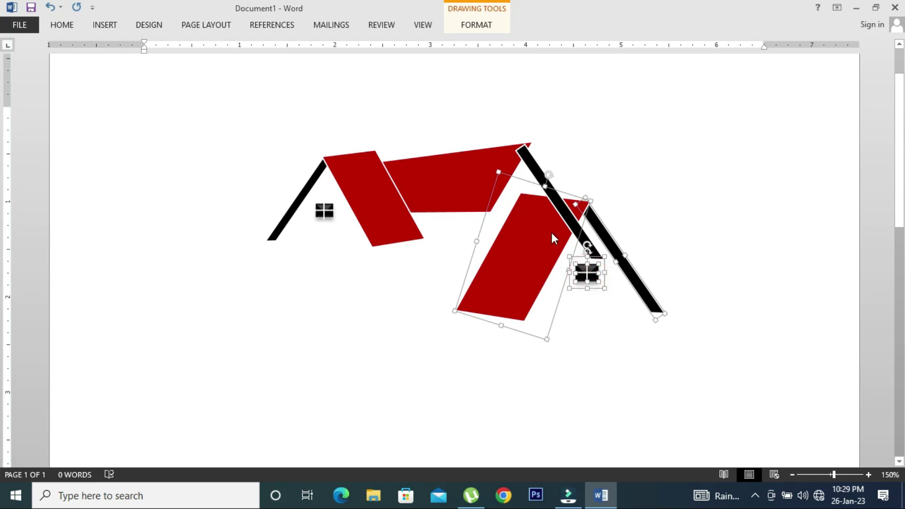
- Group the right roof pieces, bring them to front, and move them below the main roof
left_click(476, 25)
left_click(772, 58)
left_click(776, 75)
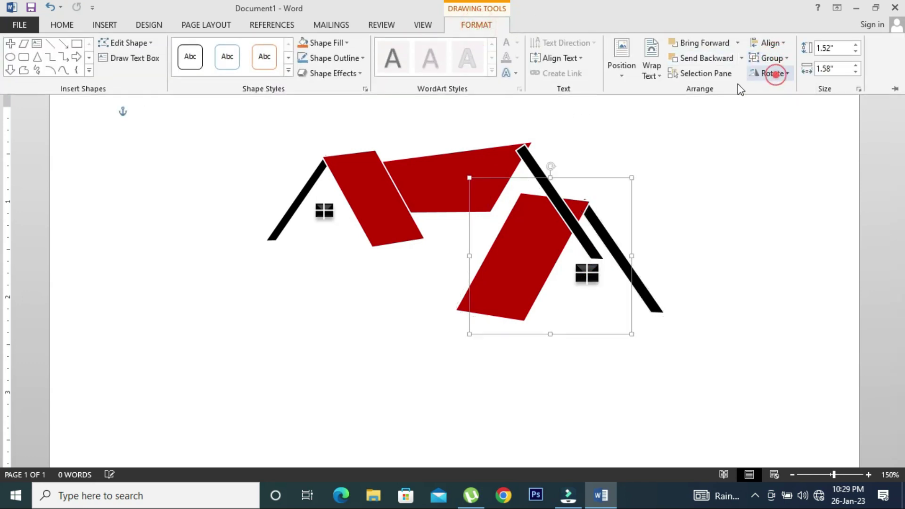
left_click(705, 46)
left_click(738, 42)
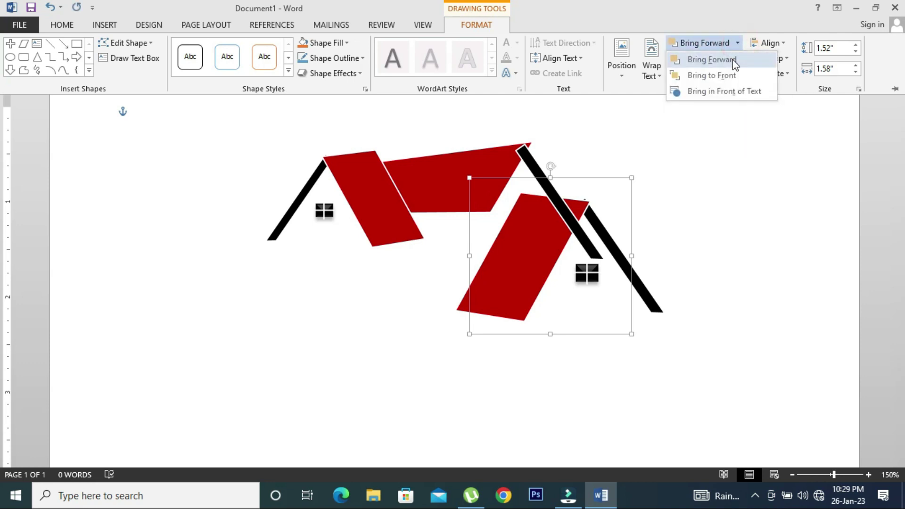
left_click(731, 85)
key("ctrl+F1")
left_click(519, 247)
left_click(696, 238)
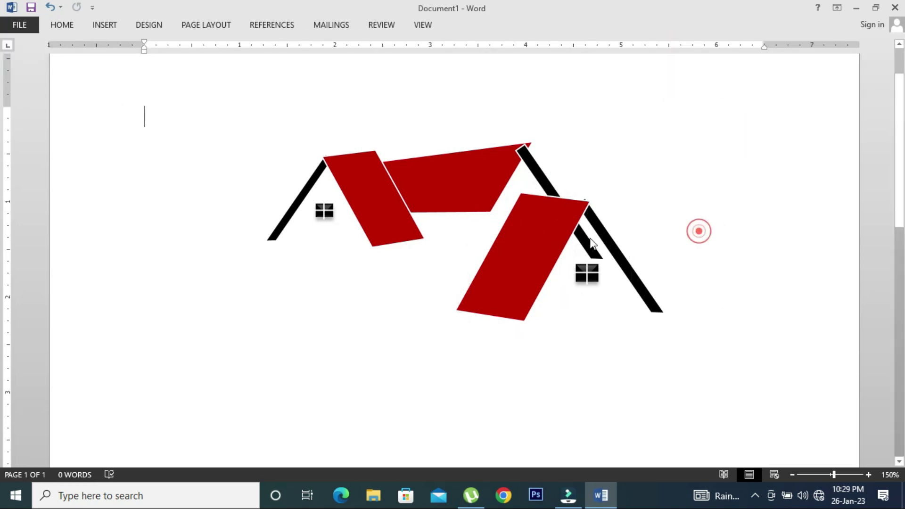
mouse_move(588, 239)
left_mouse_down()
mouse_move(466, 321)
mouse_move(415, 321)
left_mouse_up()
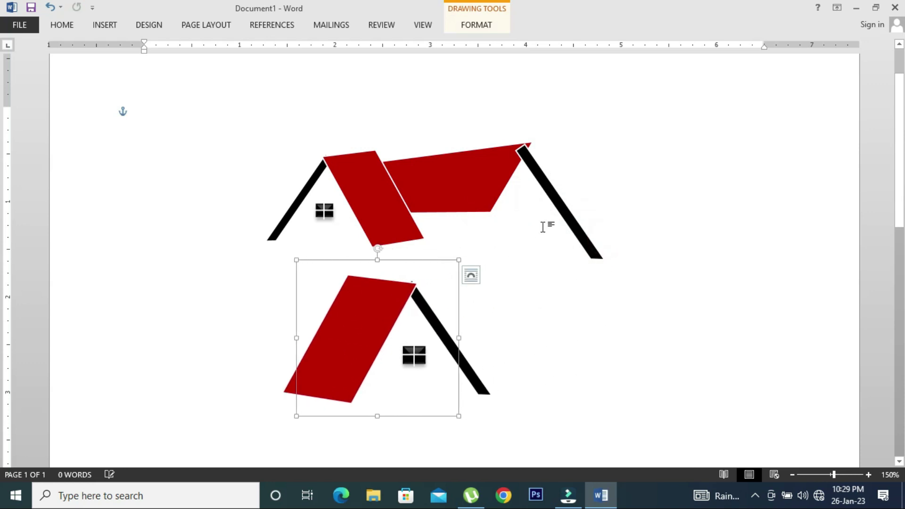
- Shorten and thin the main roof's right black line, then move the second roof onto its right side
left_click(548, 190)
left_click(481, 25)
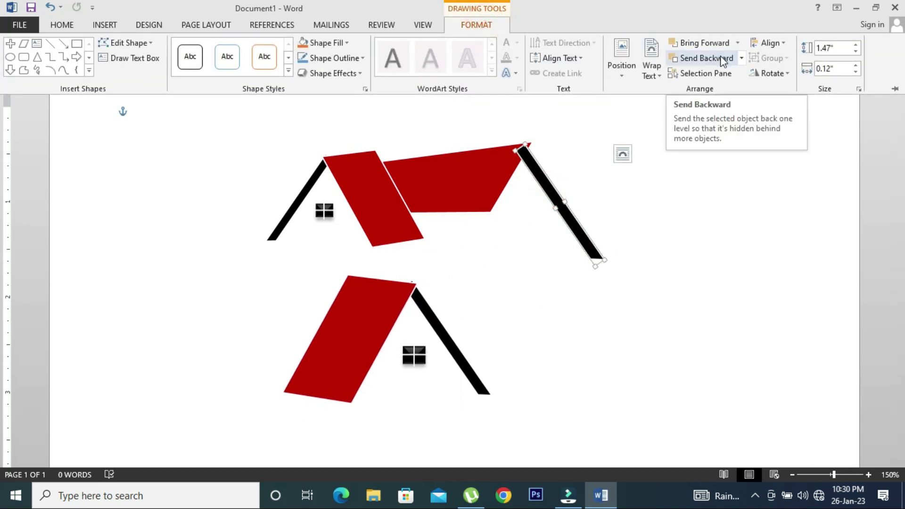
left_click(637, 137)
left_click(614, 117)
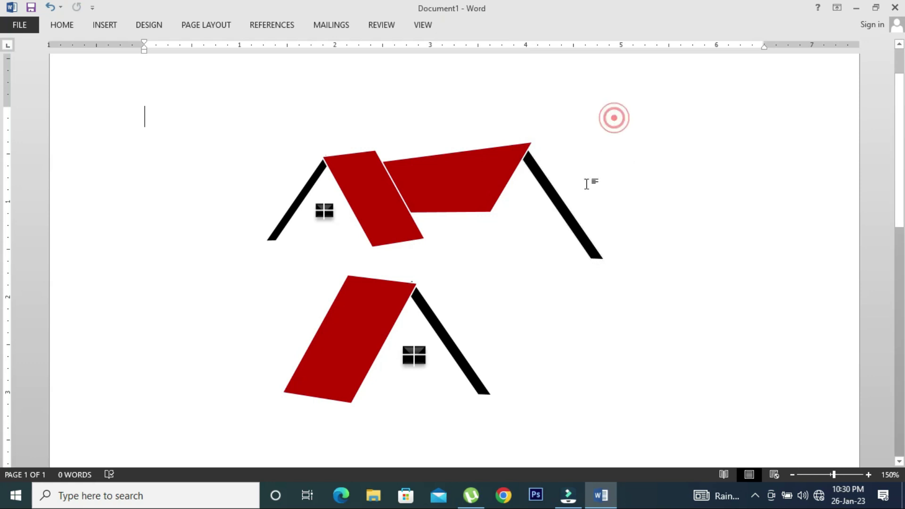
left_click(556, 208)
left_click_drag(557, 208, 547, 214)
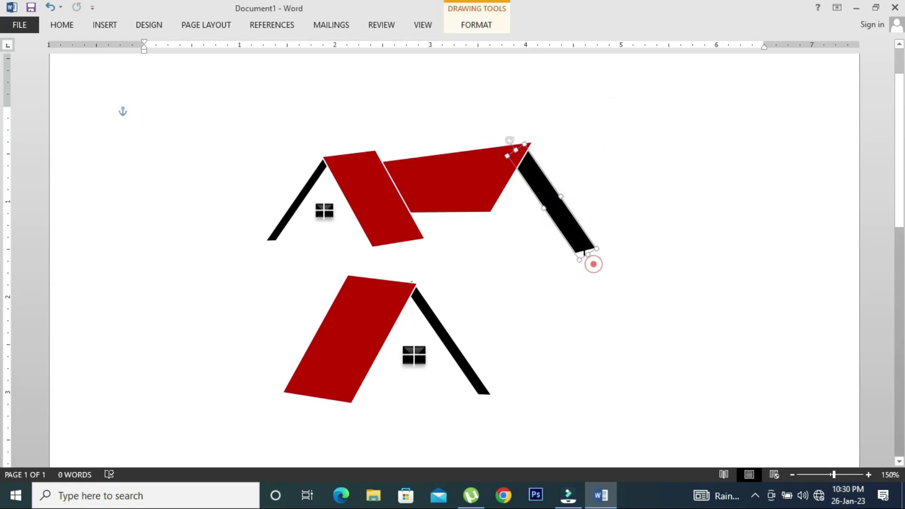
left_click_drag(593, 262, 570, 227)
left_click_drag(536, 194, 544, 189)
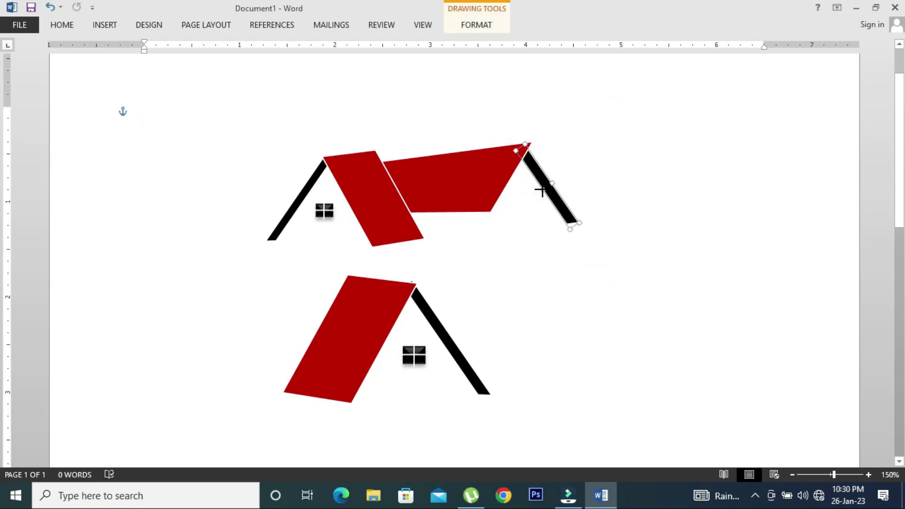
left_click(661, 339)
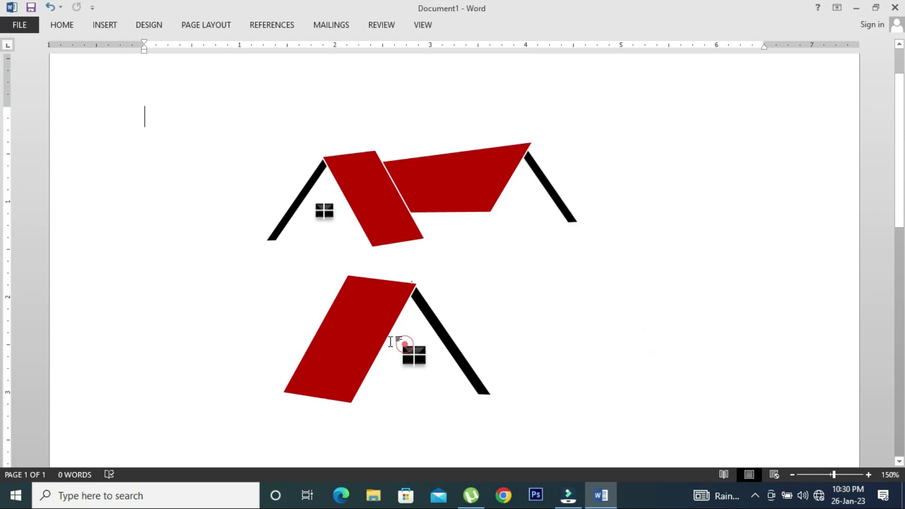
left_click_drag(369, 336, 528, 265)
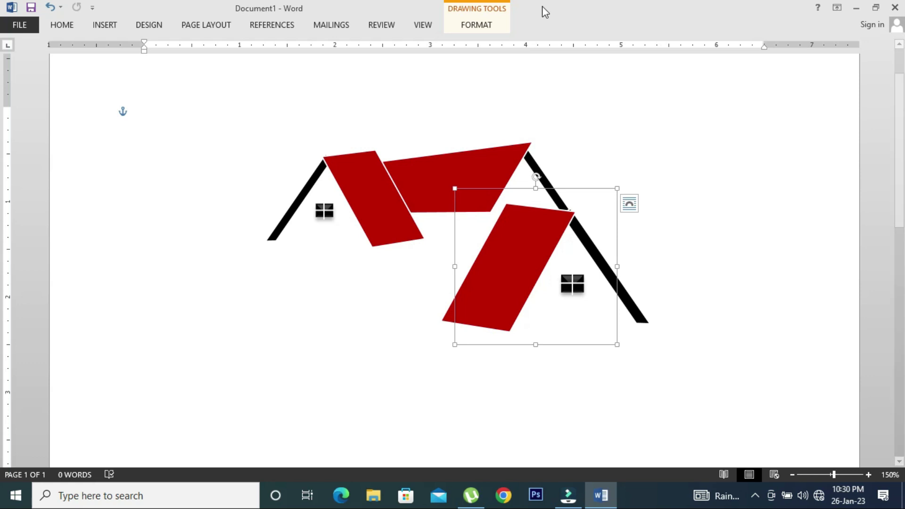
- Ungroup the second roof into its separate shapes
left_click(478, 25)
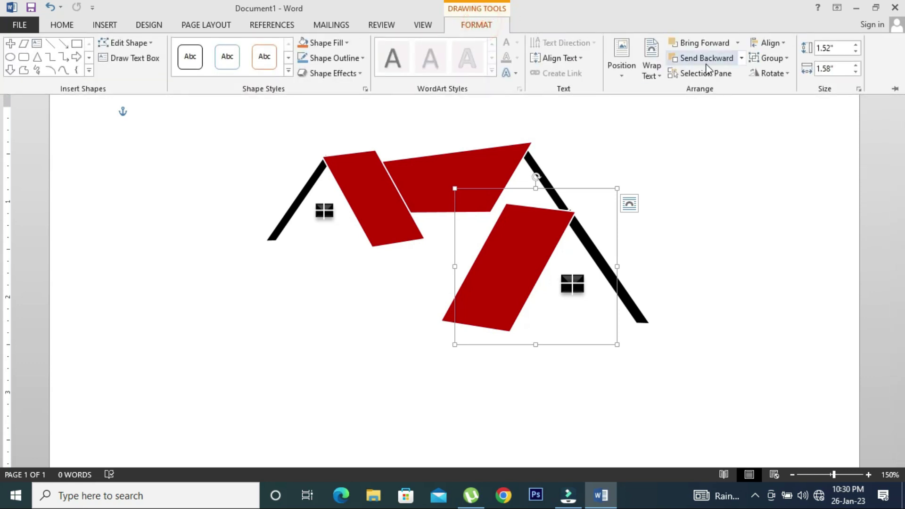
left_click(770, 57)
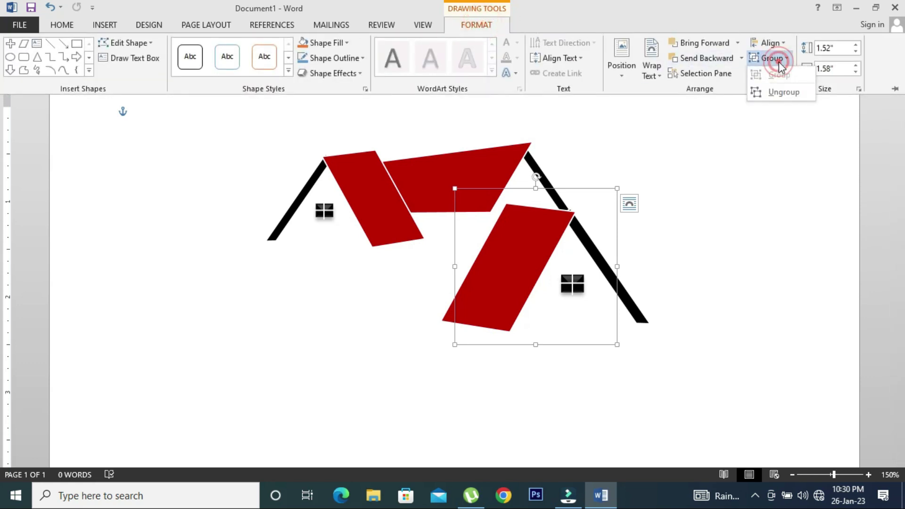
left_click(782, 92)
left_click(729, 202)
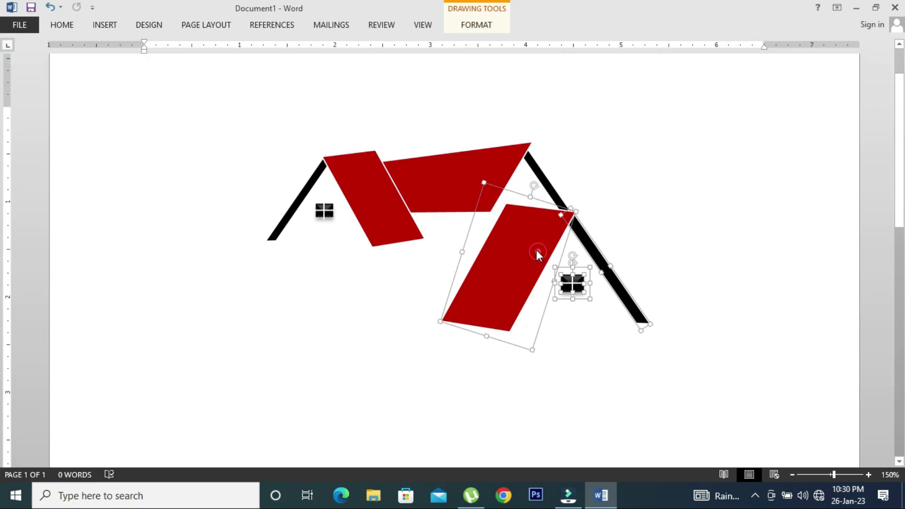
left_click(742, 208)
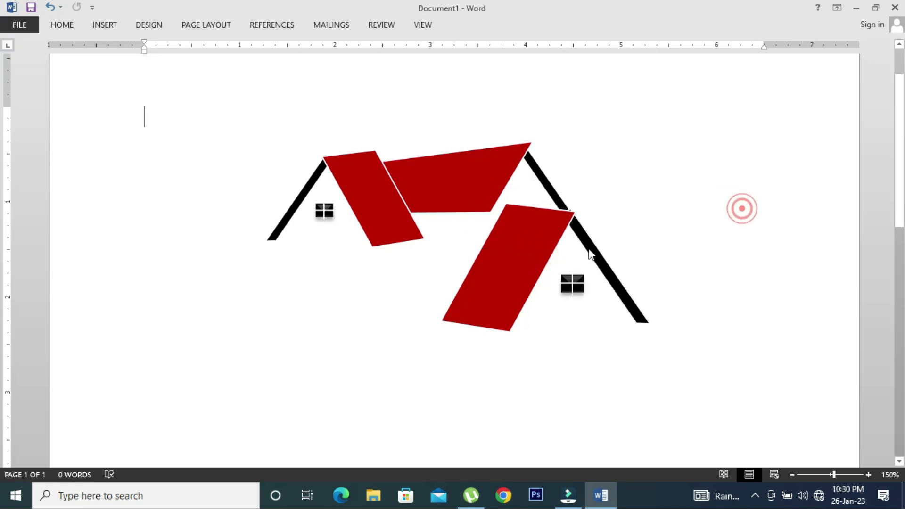
- Widen the lower red roof panel leftward and reshape its bottom and top-left corners with Edit Points
left_click(528, 249)
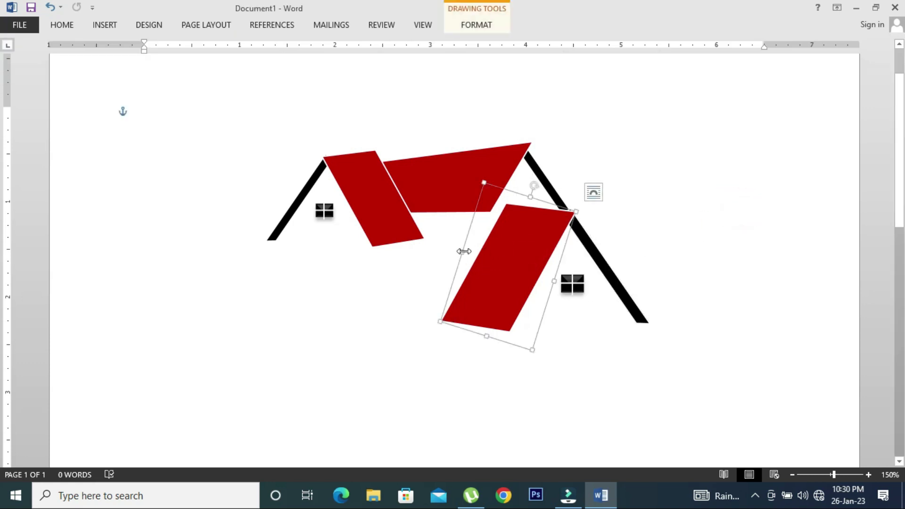
left_click_drag(463, 251, 438, 247)
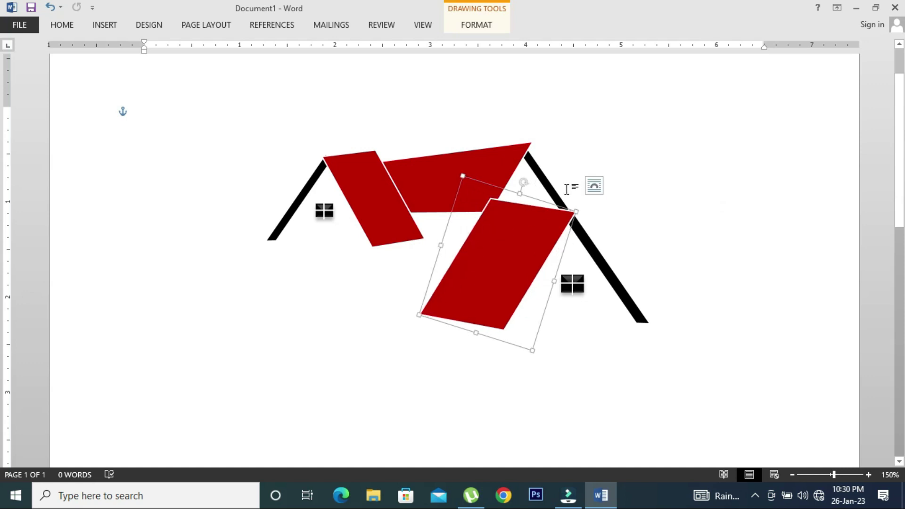
right_click(524, 230)
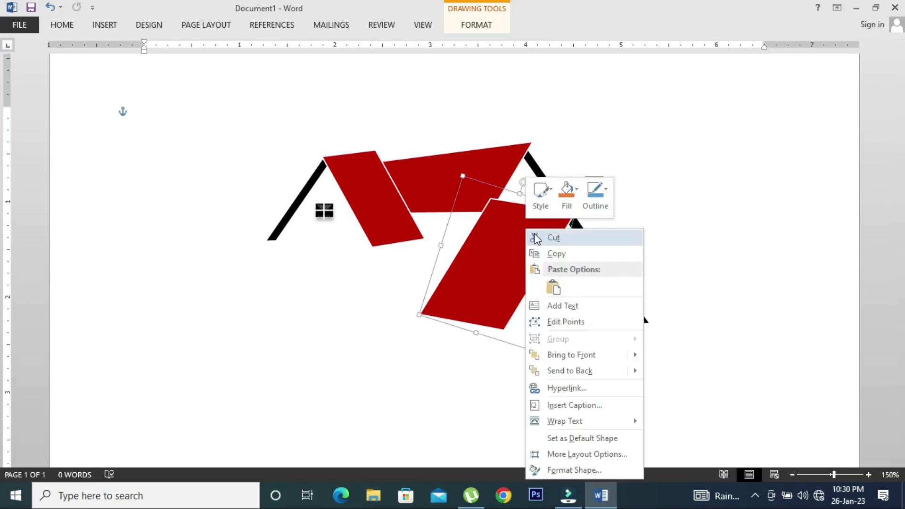
left_click(562, 323)
left_click_drag(502, 330, 502, 321)
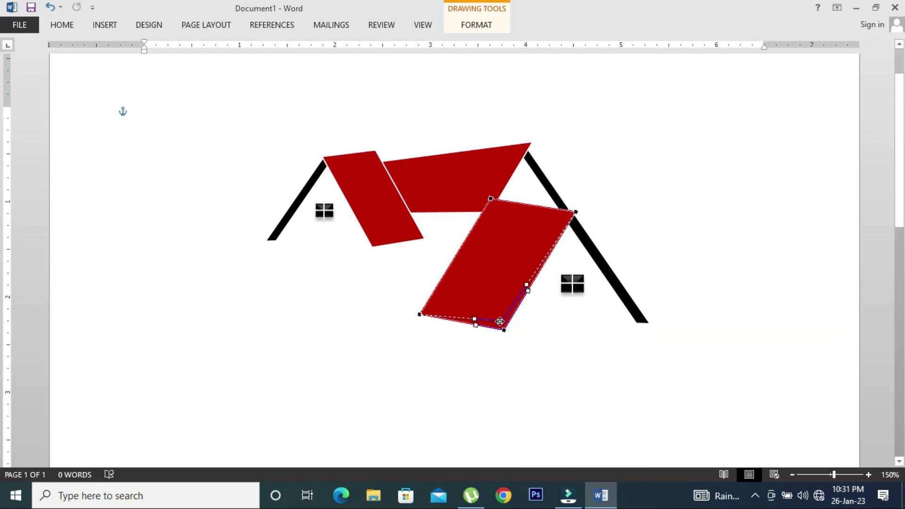
left_click_drag(491, 199, 495, 204)
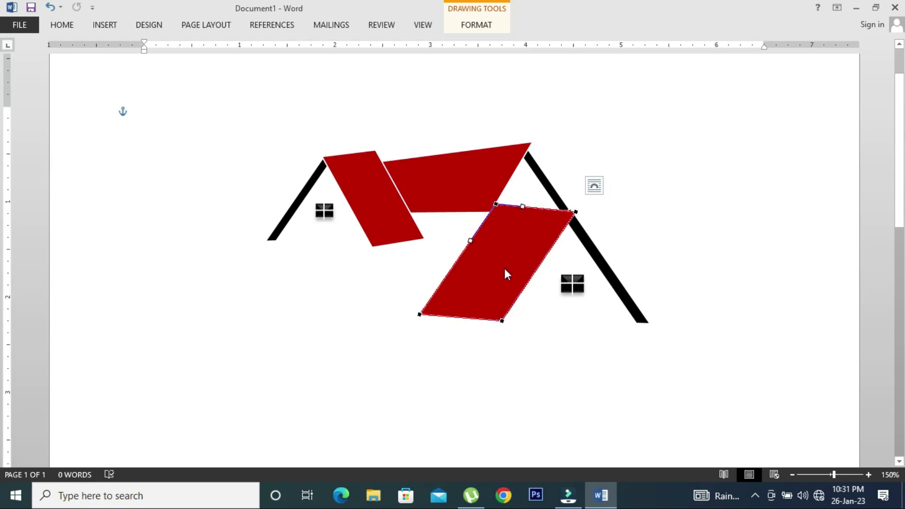
left_click(622, 259)
- Move the black roof line far to the right and start moving the small window aside
left_click_drag(610, 276, 747, 252)
left_click(574, 286)
left_click_drag(574, 287, 579, 295)
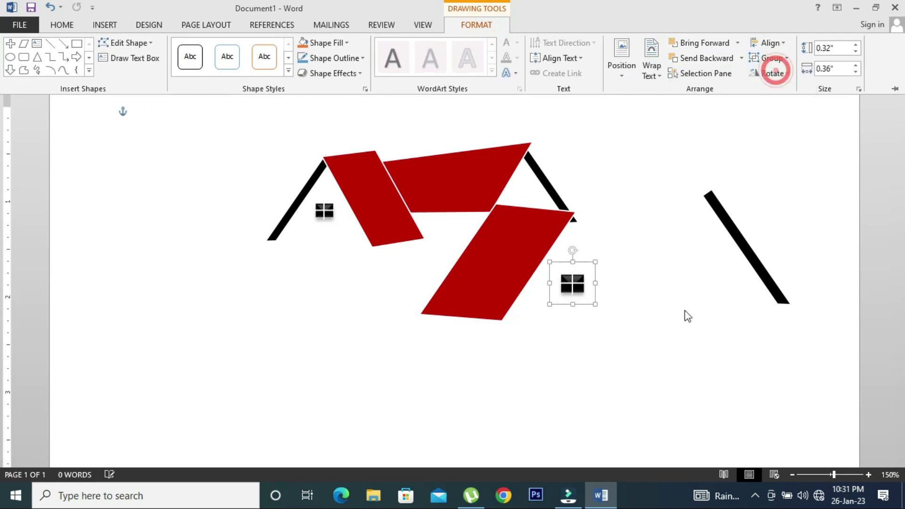
- Park the small window at lower right, then shorten and reposition the red roof panel
left_click_drag(521, 44, 687, 329)
left_click(511, 270)
left_click_drag(506, 254, 496, 270)
mouse_move(477, 354)
left_mouse_down()
mouse_move(485, 324)
mouse_move(487, 333)
left_mouse_up()
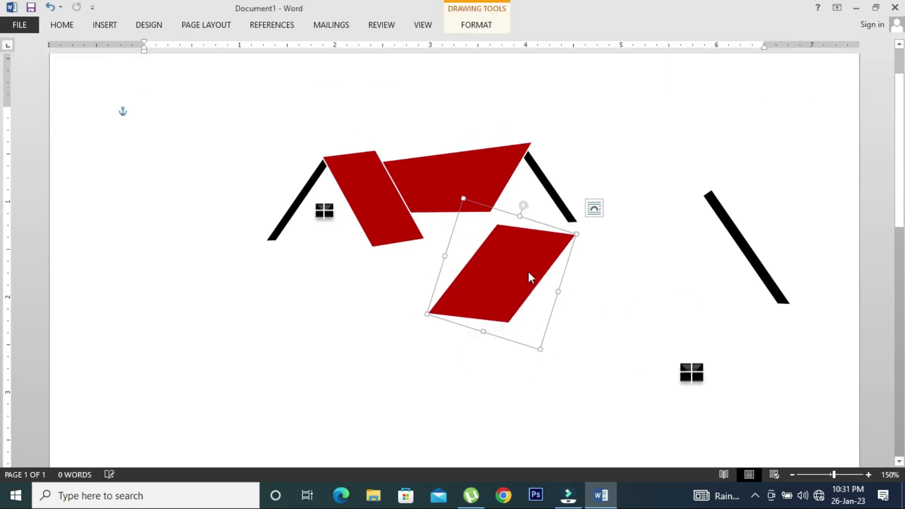
mouse_move(489, 279)
left_mouse_down()
mouse_move(497, 258)
mouse_move(520, 255)
left_mouse_up()
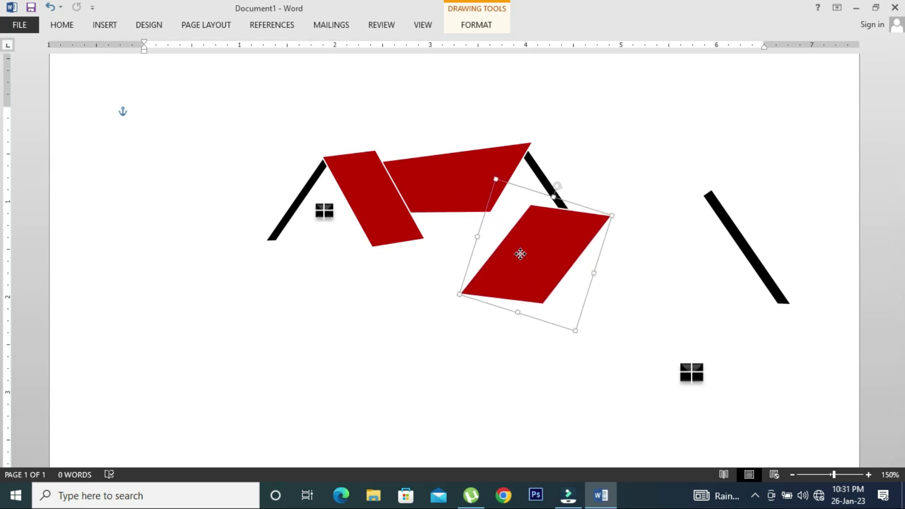
- Use Edit Points to reshape the red panel into a shorter parallelogram
right_click(564, 280)
left_click(595, 317)
left_click_drag(544, 305, 543, 296)
left_click_drag(460, 294, 460, 297)
left_click_drag(611, 215, 606, 213)
left_click_drag(459, 297, 459, 299)
left_click_drag(607, 213, 598, 214)
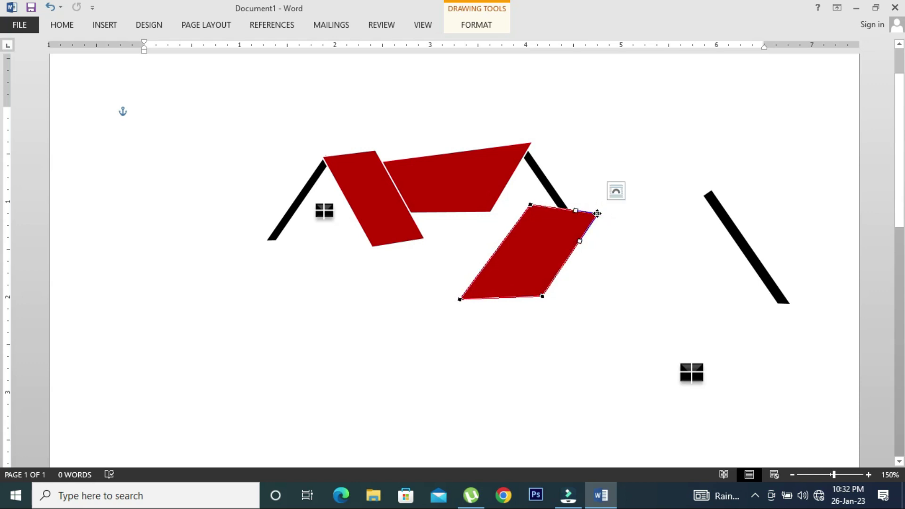
left_click(579, 277)
- Move the black line against the red panel's right edge and shorten it to fit
left_click(537, 259)
left_click(644, 256)
left_click_drag(739, 236, 611, 264)
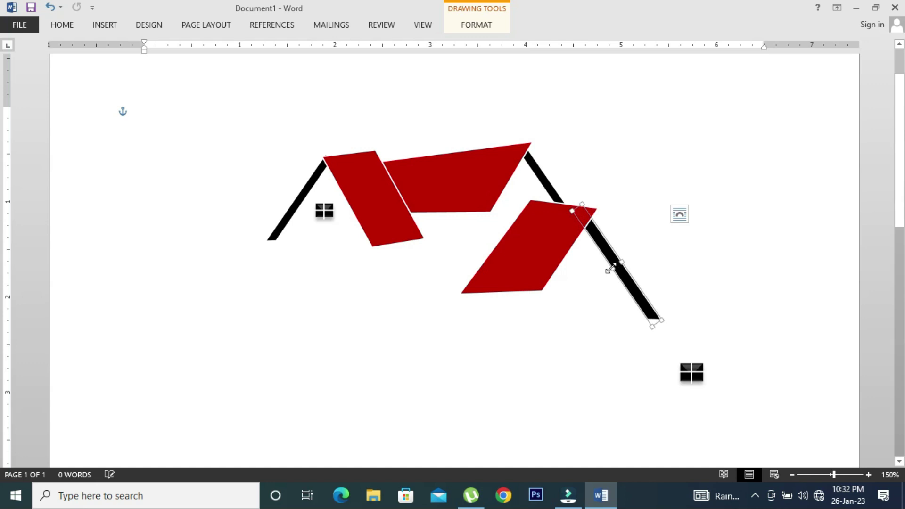
mouse_move(663, 321)
left_mouse_down()
mouse_move(644, 314)
mouse_move(643, 303)
left_mouse_up()
left_click_drag(602, 254, 604, 252)
- Nudge the black roof line slightly right into place
left_click(738, 231)
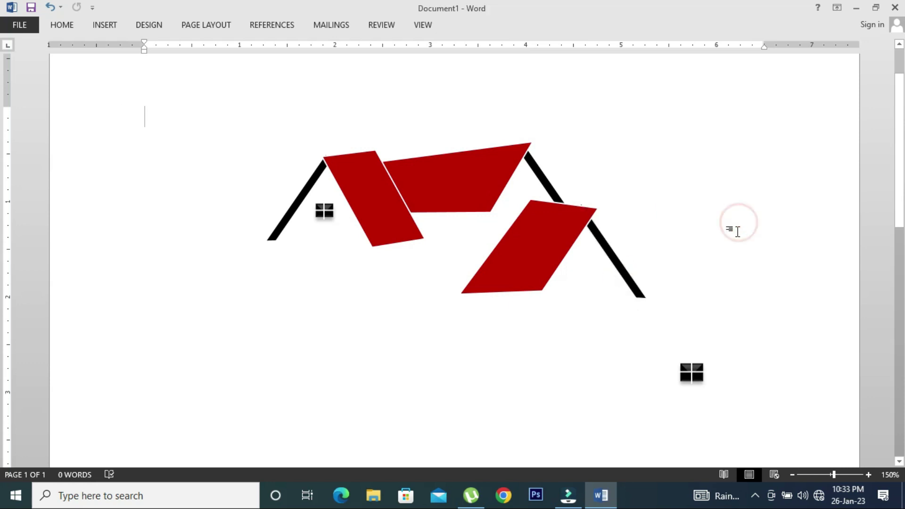
left_click(632, 274)
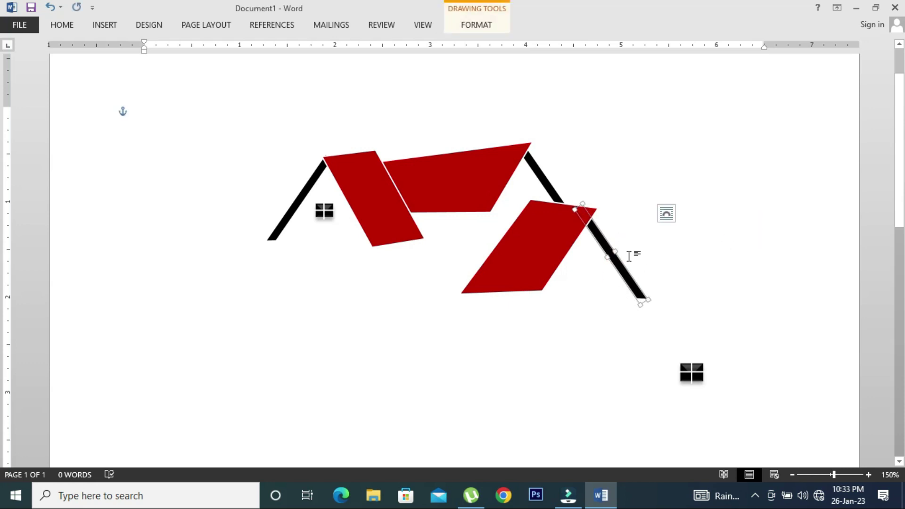
left_click(739, 265)
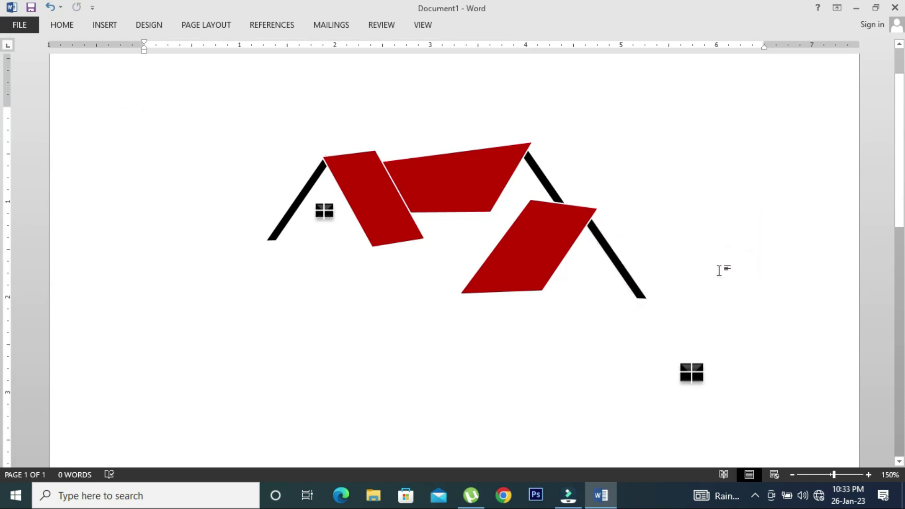
left_click(632, 288)
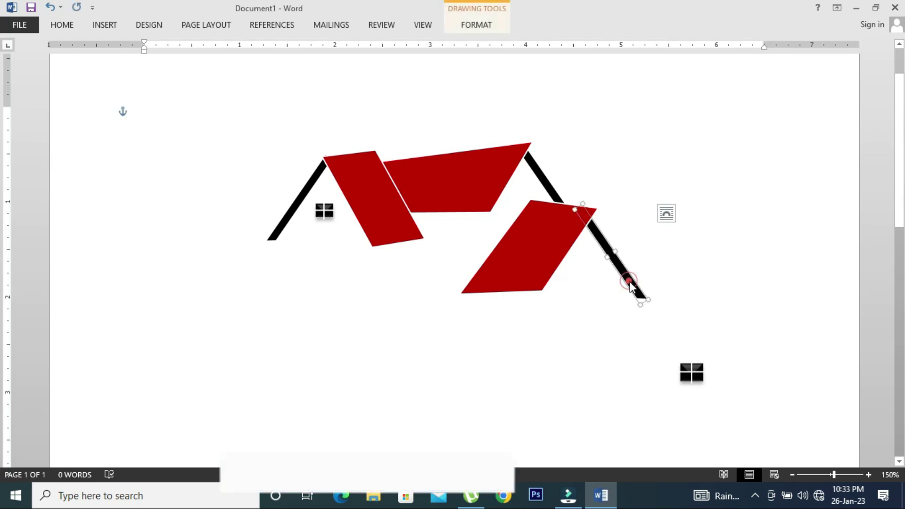
left_click_drag(636, 293, 643, 296)
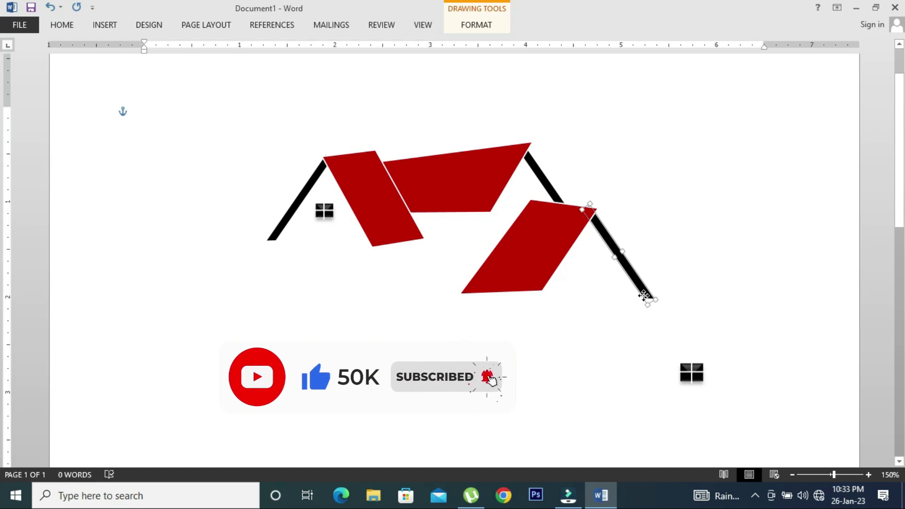
left_click(711, 286)
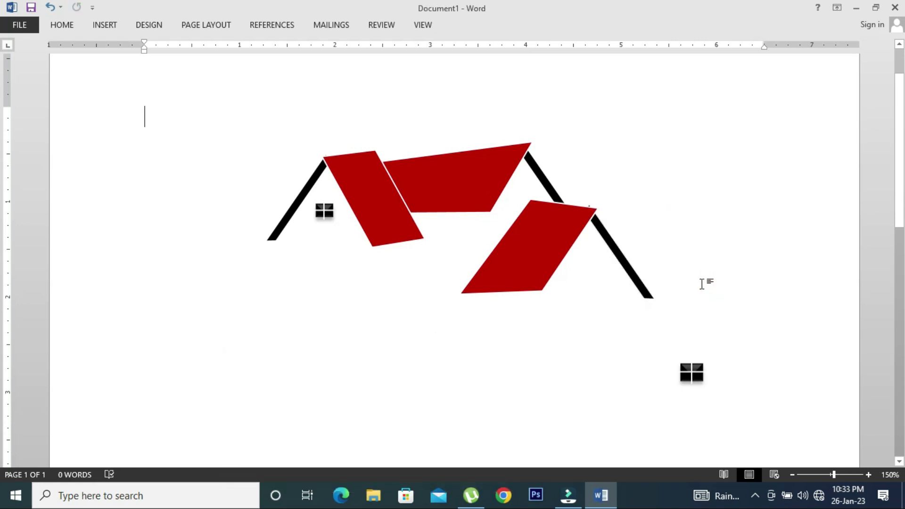
left_click(642, 295)
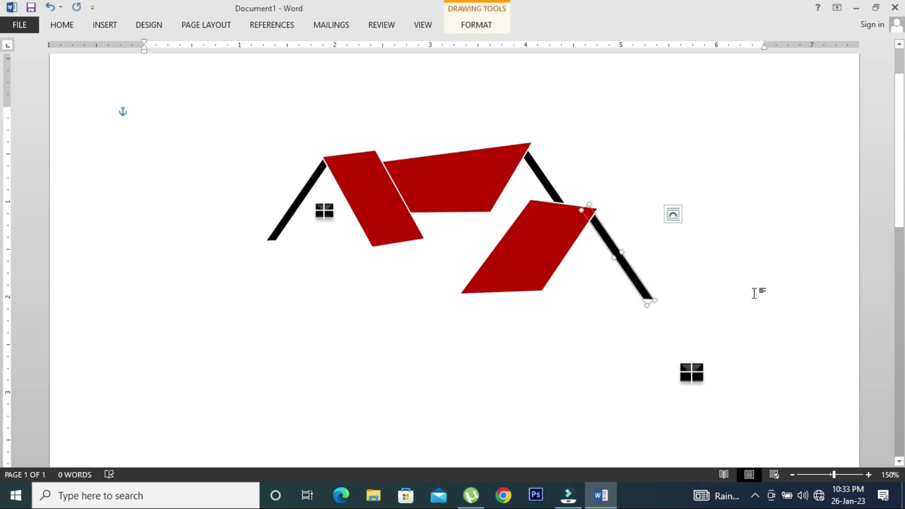
- Move the window onto the right red roof panel and make it slightly taller
left_click(691, 383)
left_click_drag(701, 377, 597, 268)
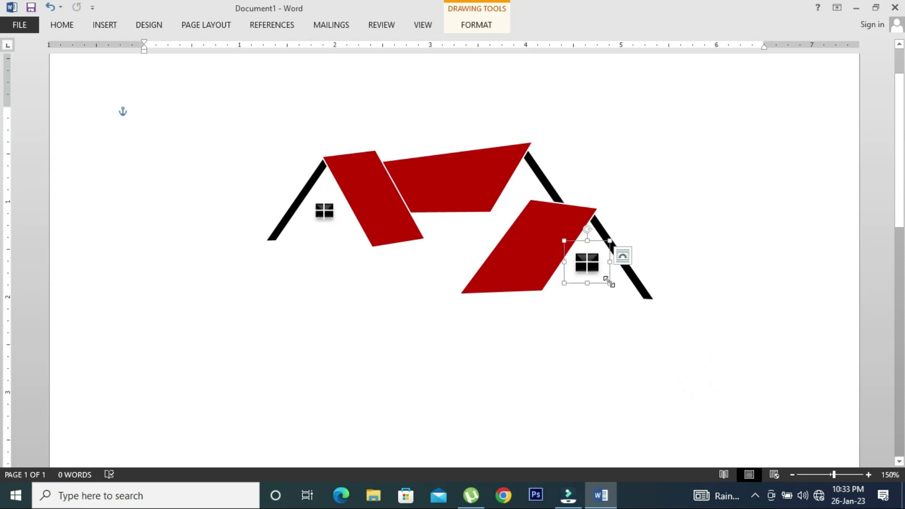
left_click_drag(609, 281, 608, 288)
left_click(688, 289)
left_click(587, 267)
left_click(706, 265)
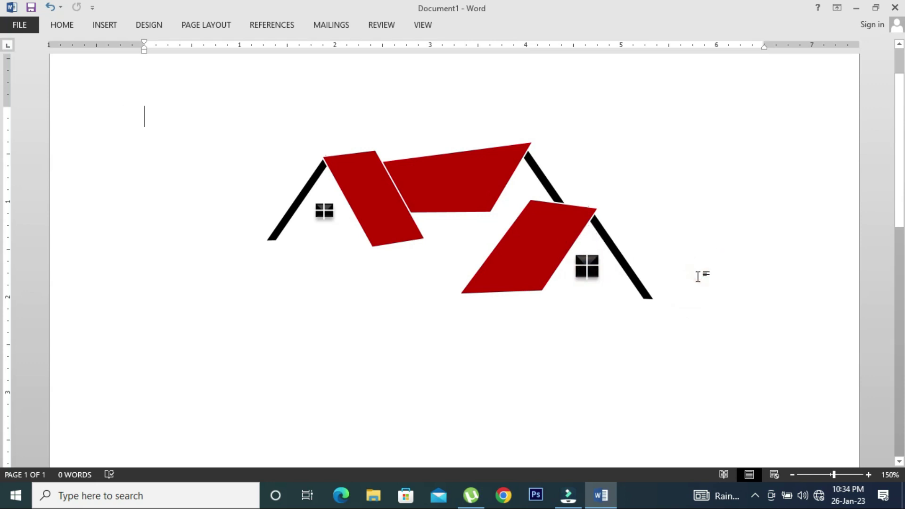
- Group the right black roof line with the right window
scroll(792, 264, "down", 6, "ctrl")
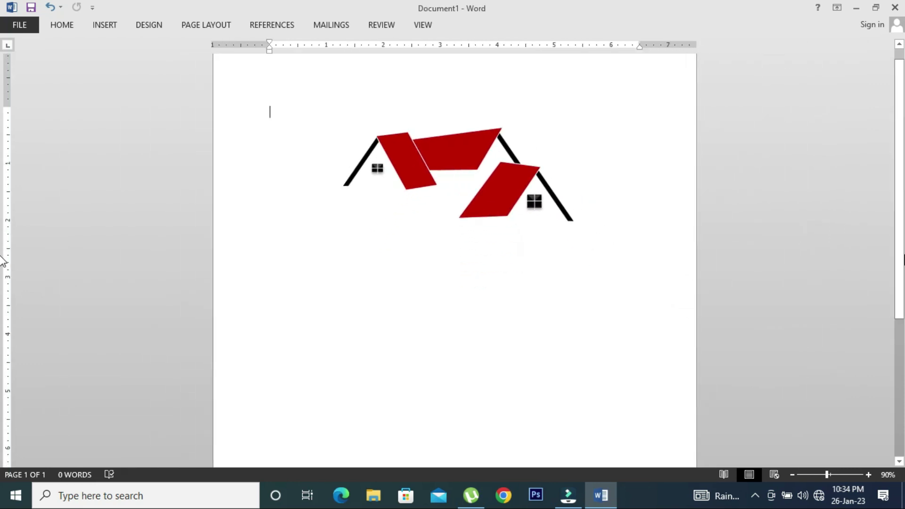
left_click(558, 218)
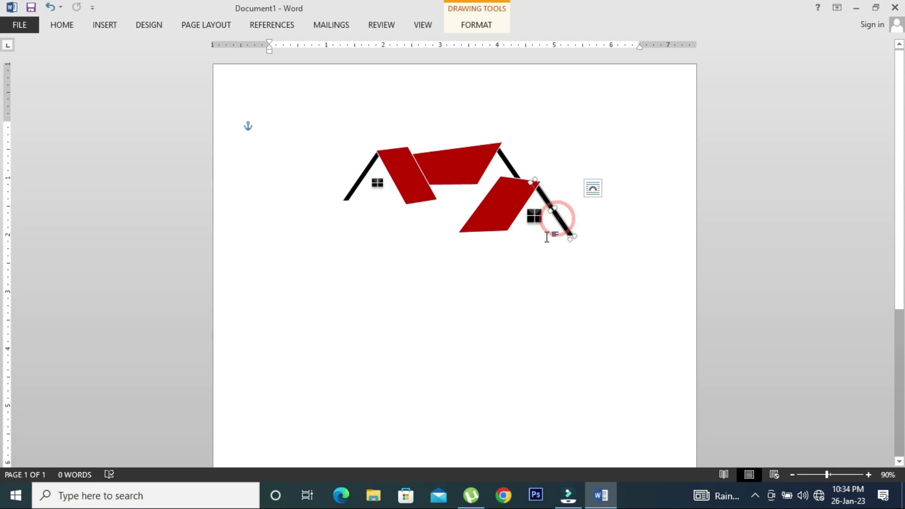
left_click(534, 218, "shift")
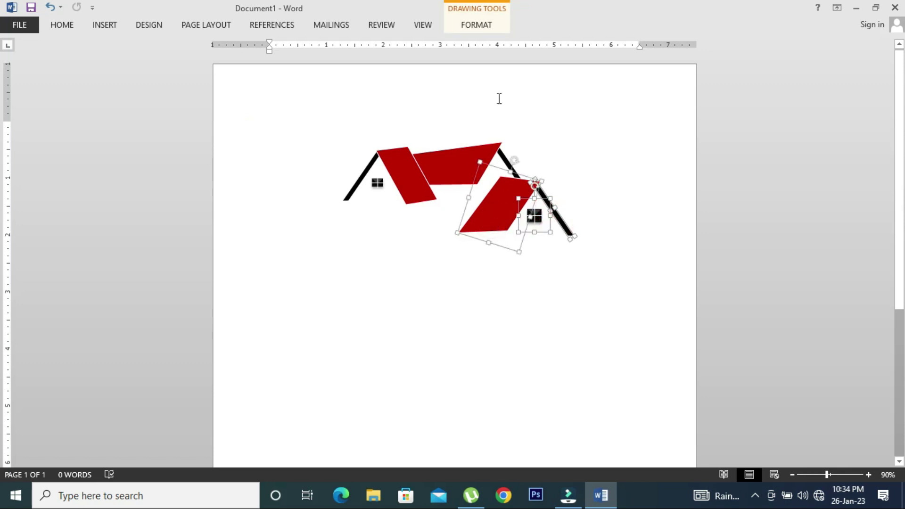
left_click(477, 24)
left_click(768, 57)
left_click(778, 75)
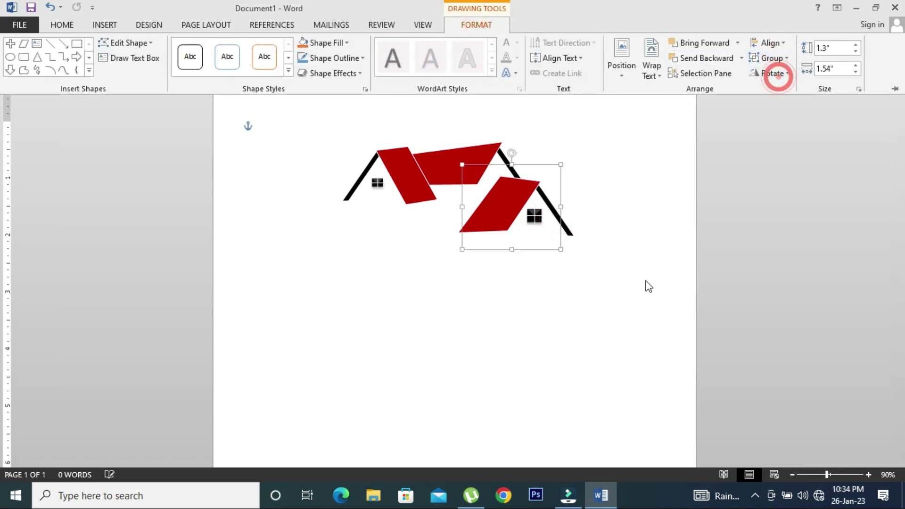
- Group the middle red roof panel with its adjoining roof lines
left_click(644, 293)
left_click(440, 160, "shift")
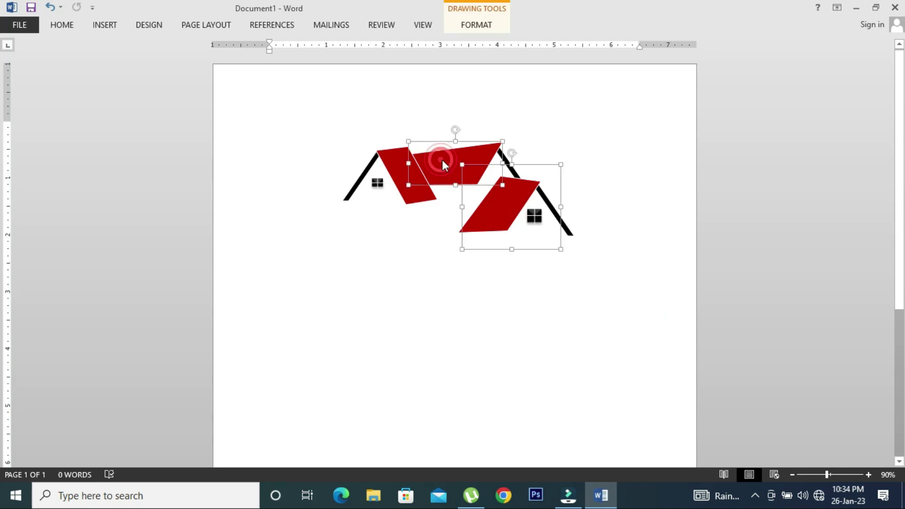
left_click(591, 138)
left_click(453, 162)
left_click(511, 167, "shift")
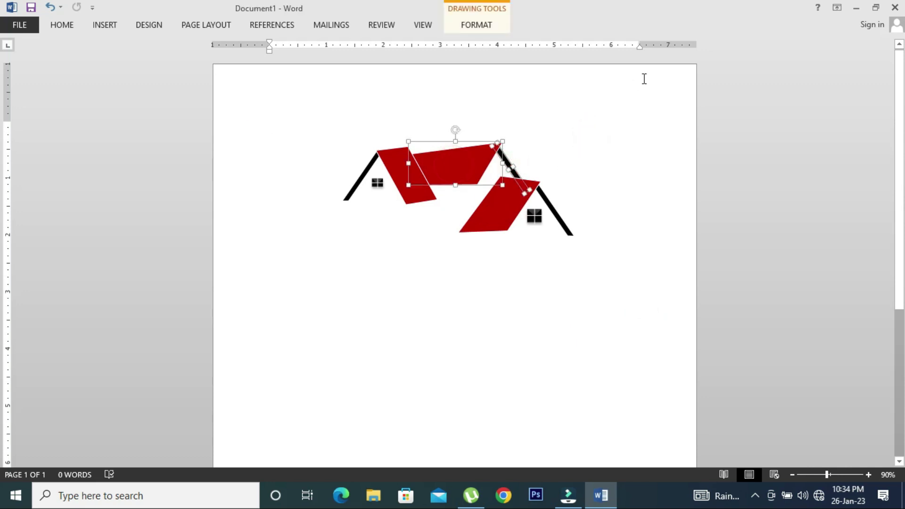
left_click(476, 24)
left_click(771, 57)
left_click(778, 75)
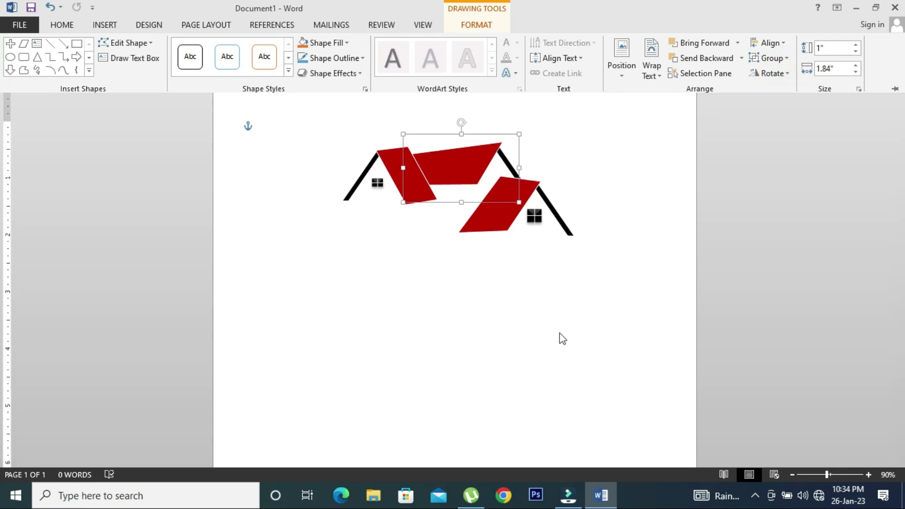
- Select all roof groups, shift them slightly left and down, and group them into one drawing
left_click(505, 231, "shift")
left_click(391, 178, "shift")
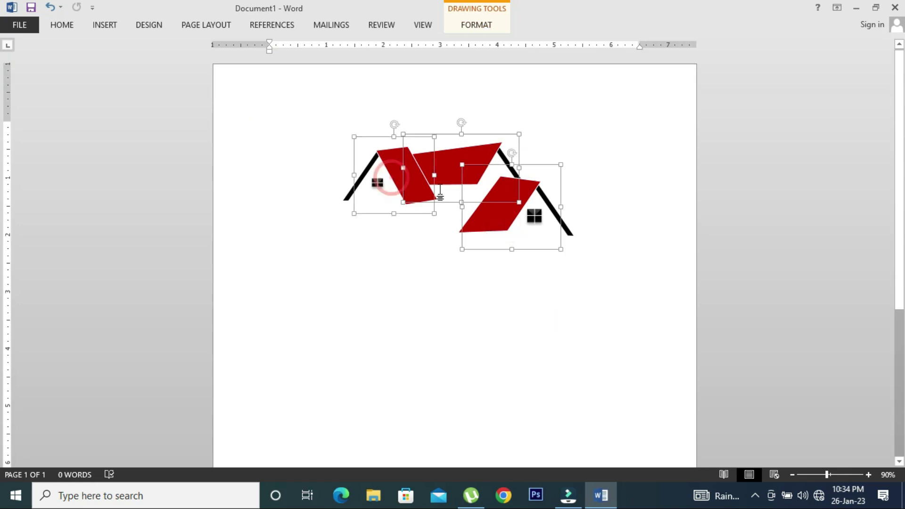
left_click_drag(478, 183, 470, 195)
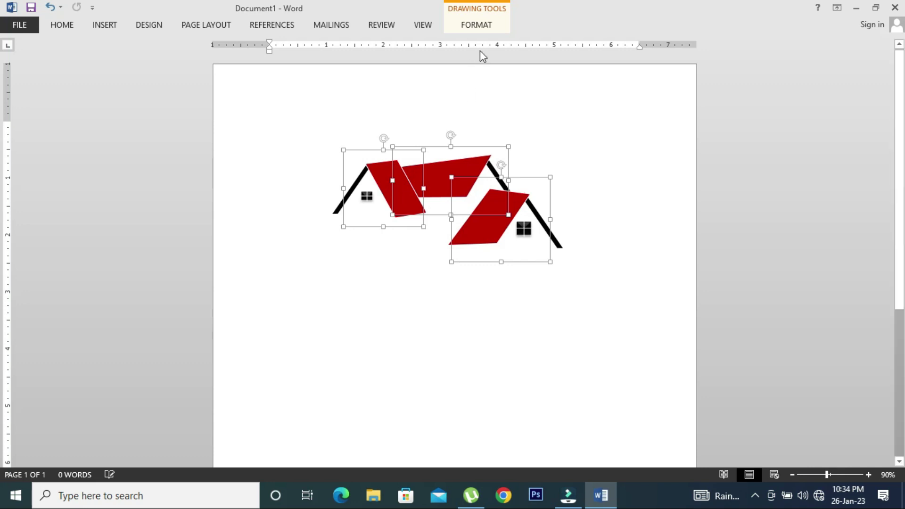
left_click(477, 25)
left_click(780, 81)
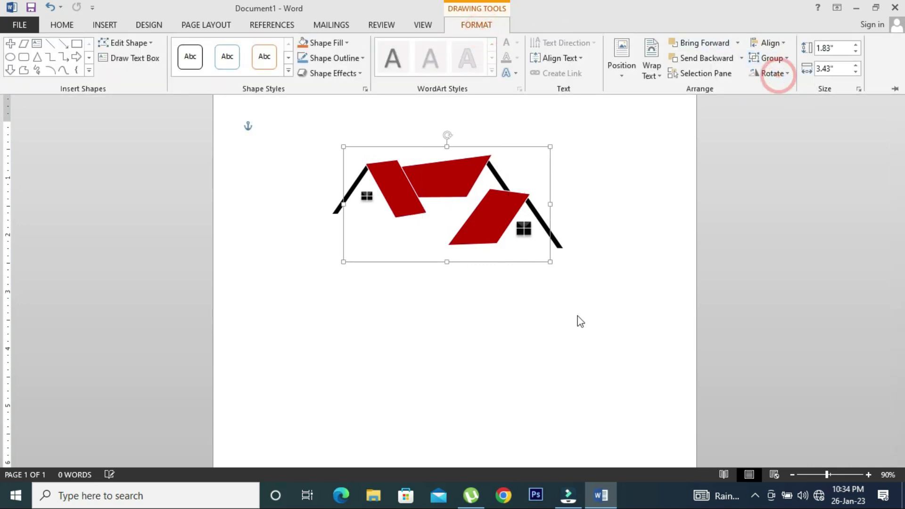
- Move the grouped house drawing lower and slightly right on the page
left_click_drag(467, 176, 466, 187)
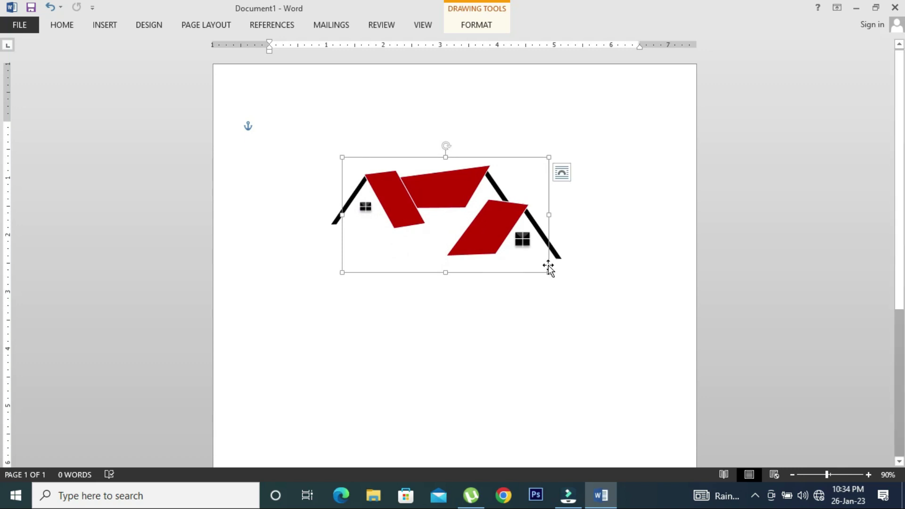
left_click(561, 333)
left_click_drag(493, 230, 502, 229)
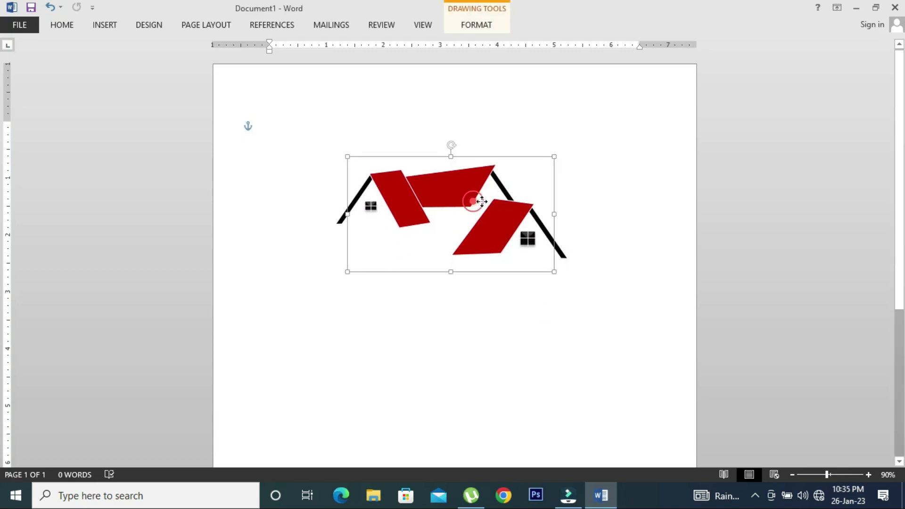
left_click(523, 331)
scroll(523, 340, "up", 4, "ctrl")
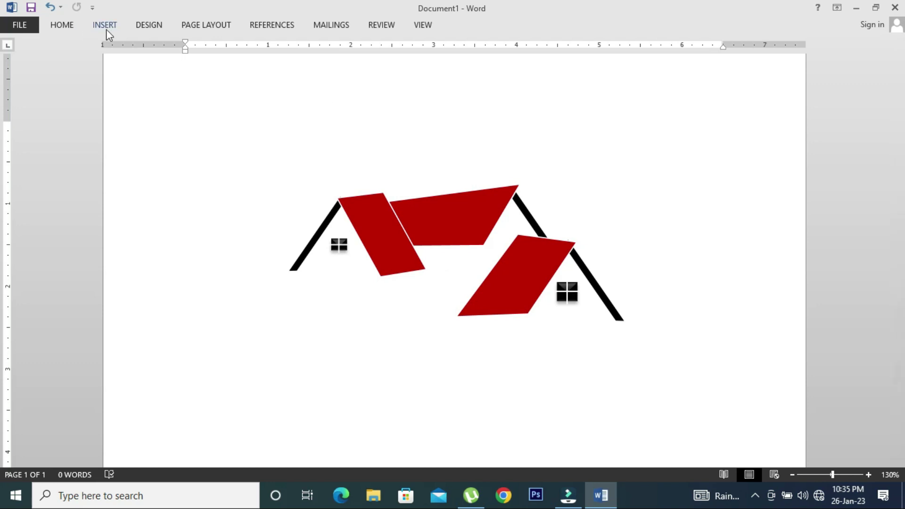
- Insert a Simple Text Box over the drawing and type MUABI
left_click(105, 28)
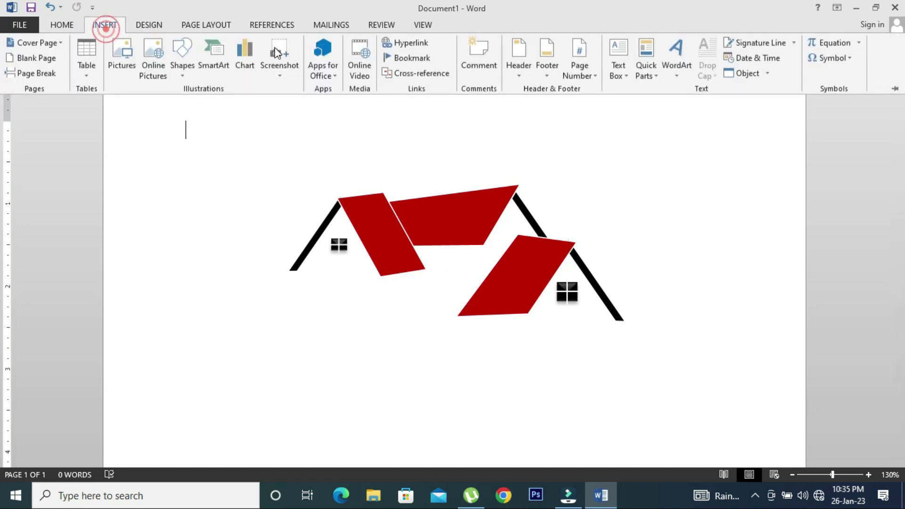
left_click(627, 76)
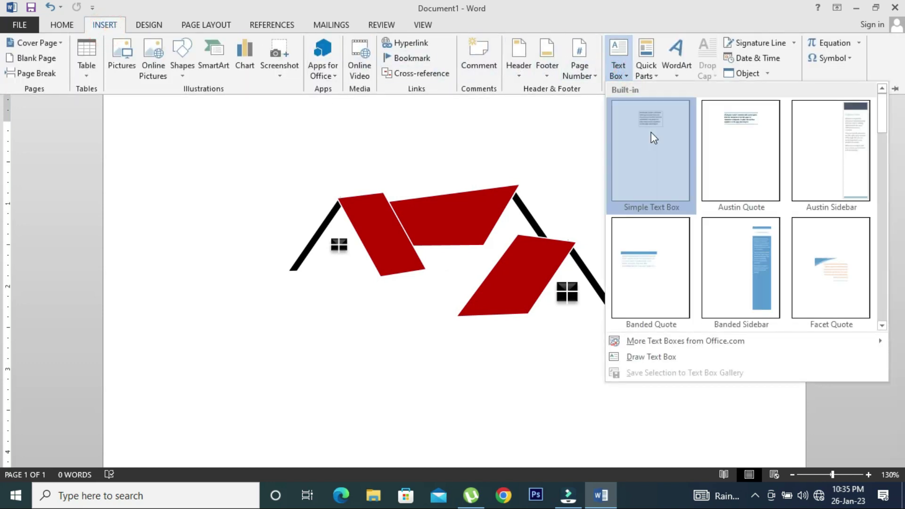
left_click(653, 136)
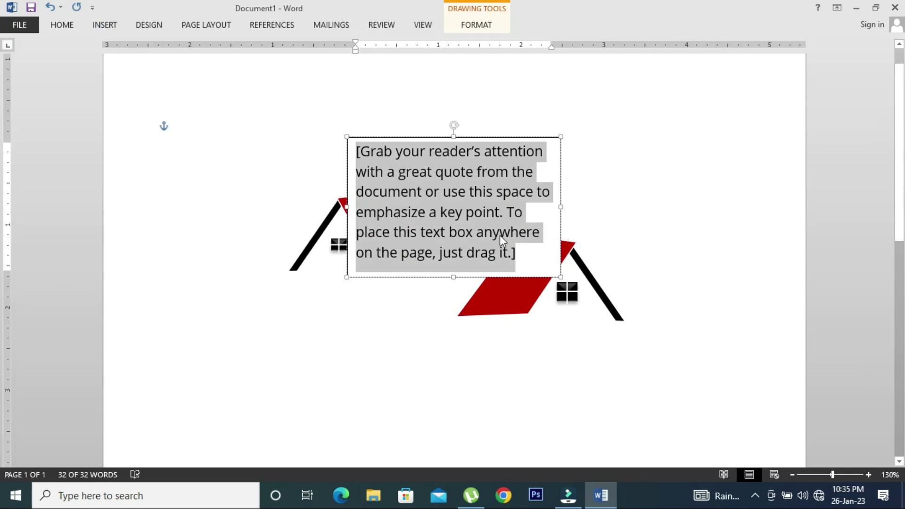
type("MUABI")
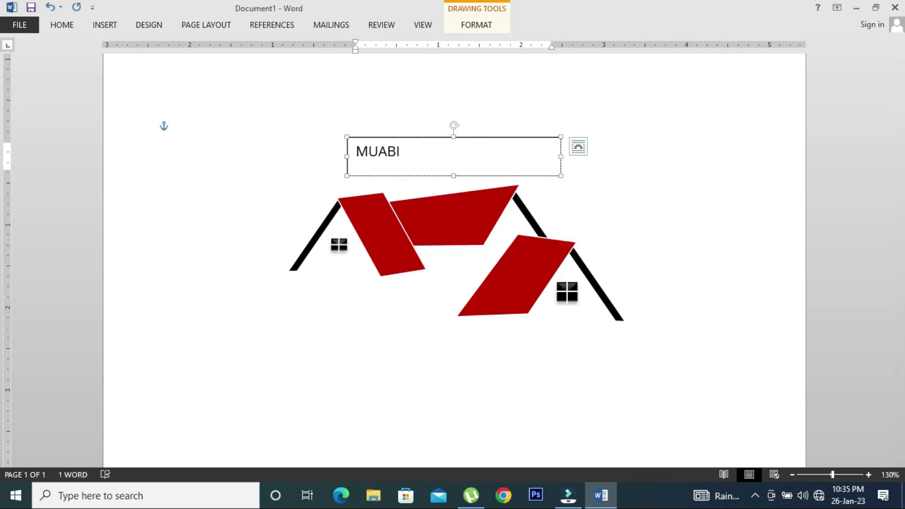
- Give the text box No Outline and No Fill, then select the MUABI text
left_click(467, 175)
left_click(476, 26)
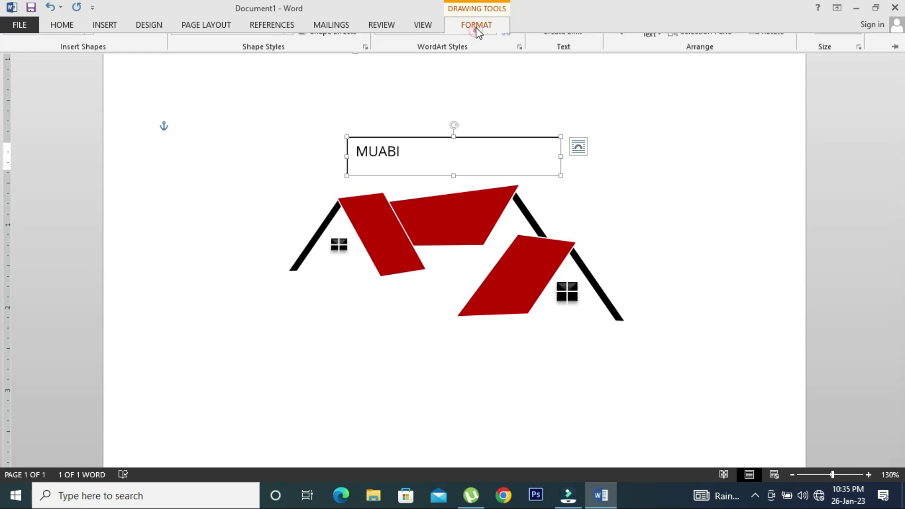
left_click(347, 57)
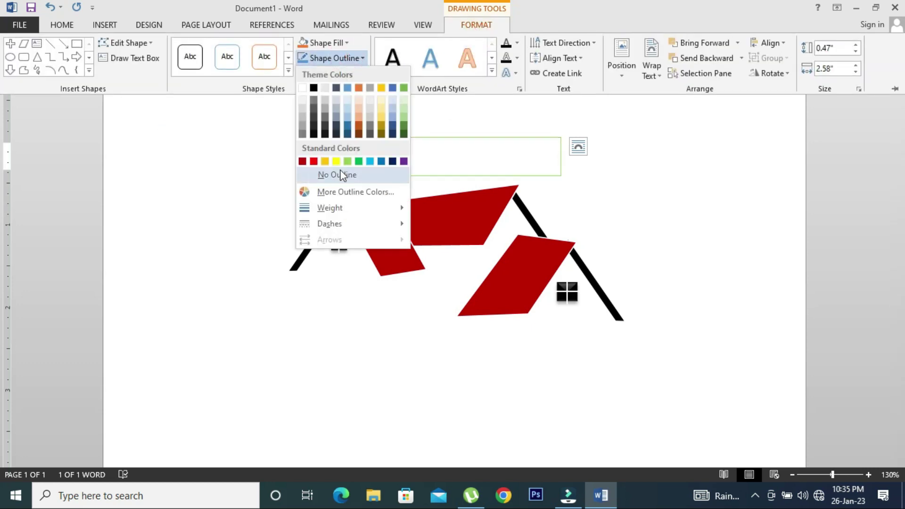
left_click(342, 175)
left_click(347, 47)
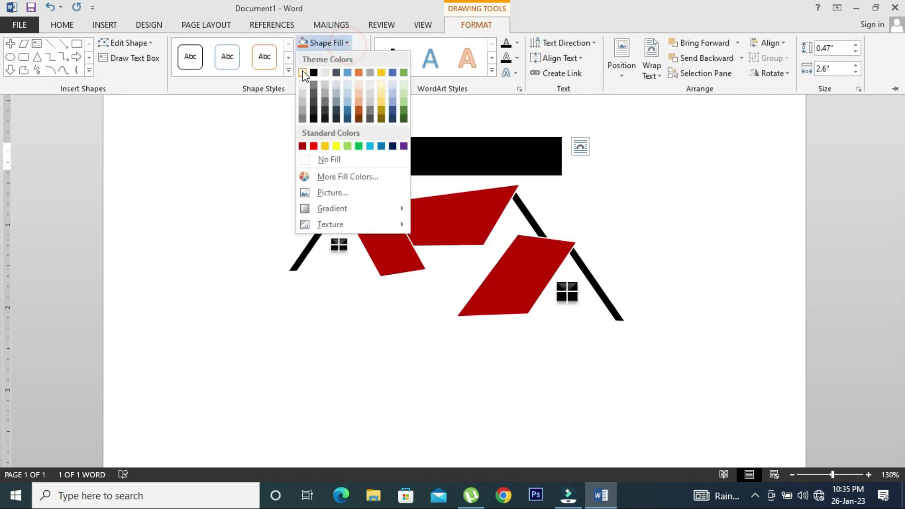
left_click(317, 156)
double_click(407, 152)
left_click(62, 25)
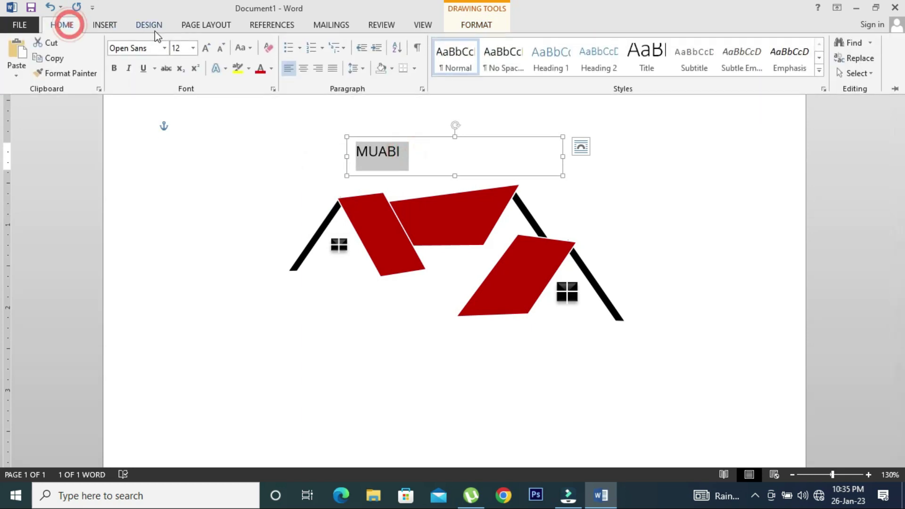
left_click(164, 48)
- Set MUABI in the Good Times font at 48 pt and place its widened box over the house
left_click(180, 129)
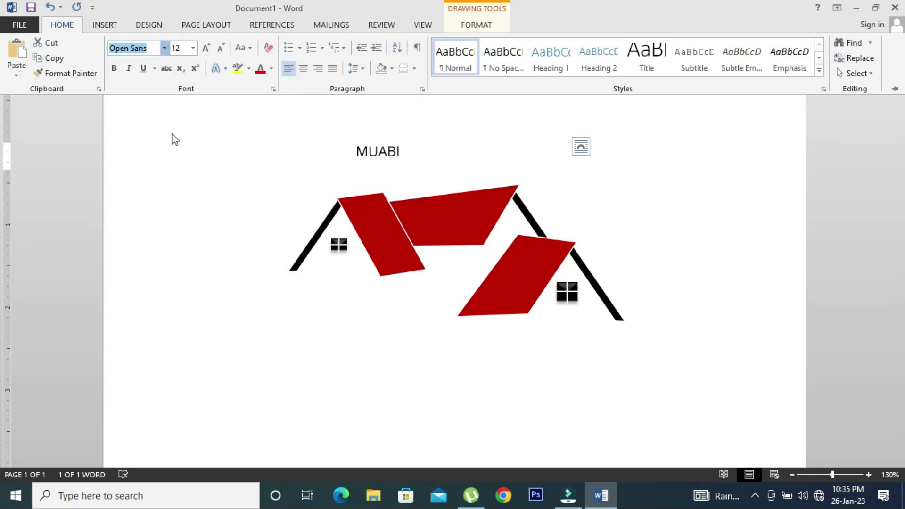
double_click(206, 48)
left_click(206, 47)
left_click(206, 48)
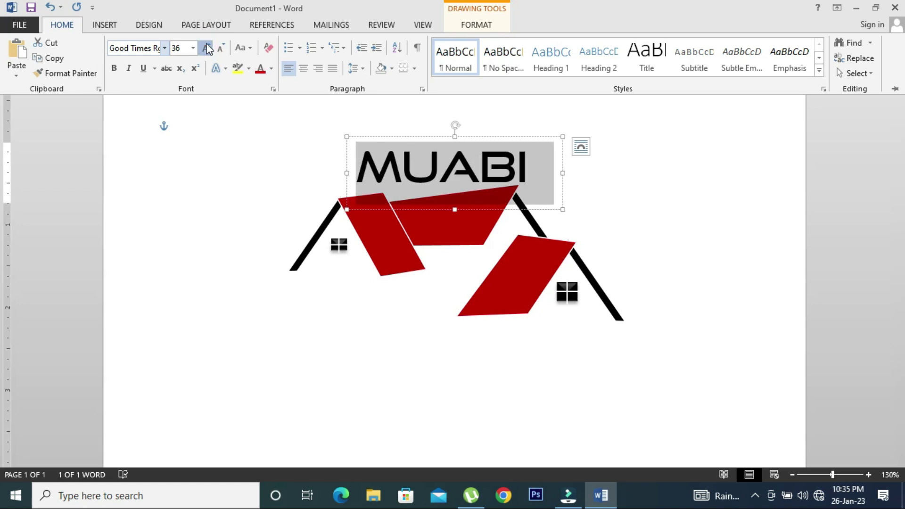
left_click(206, 48)
mouse_move(563, 217)
left_mouse_down()
mouse_move(621, 214)
mouse_move(453, 352)
left_mouse_up()
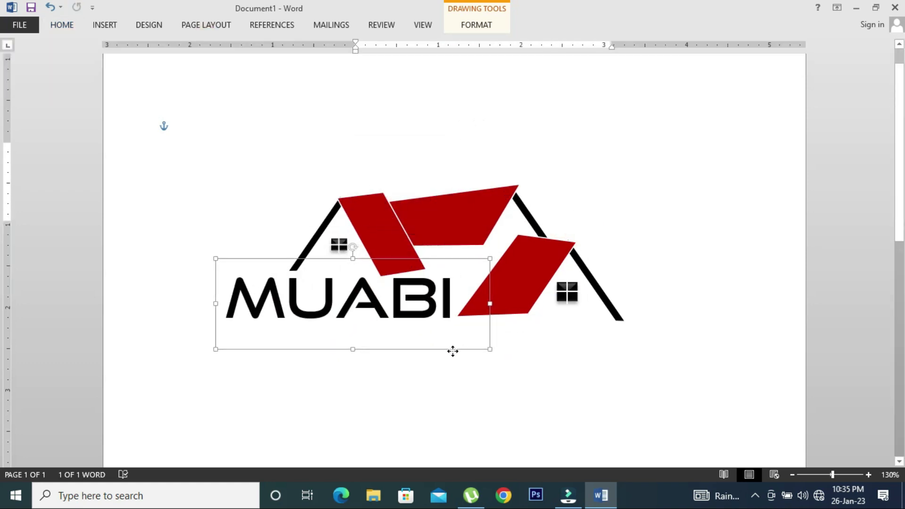
- Duplicate the MUABI box below, widen it, centre the text and shrink it to 20 pt
scroll(3, 216, "down", 2)
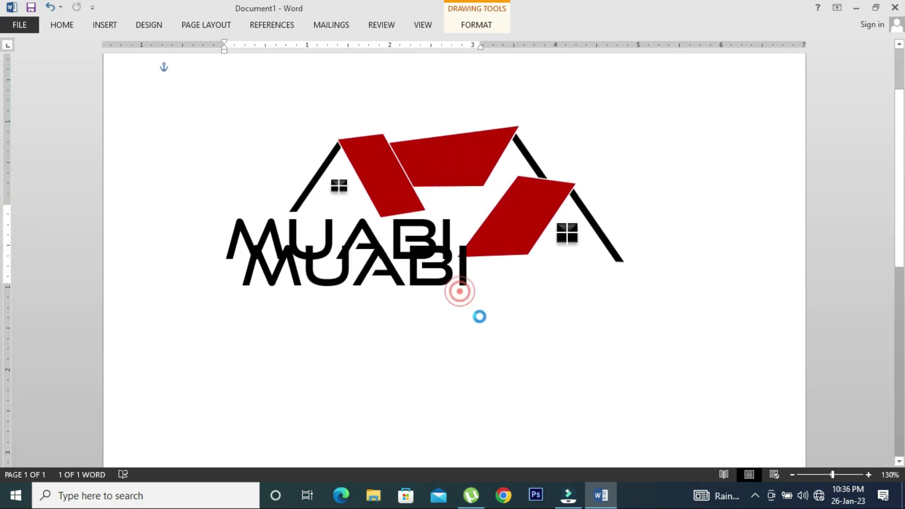
left_click_drag(460, 291, 521, 335)
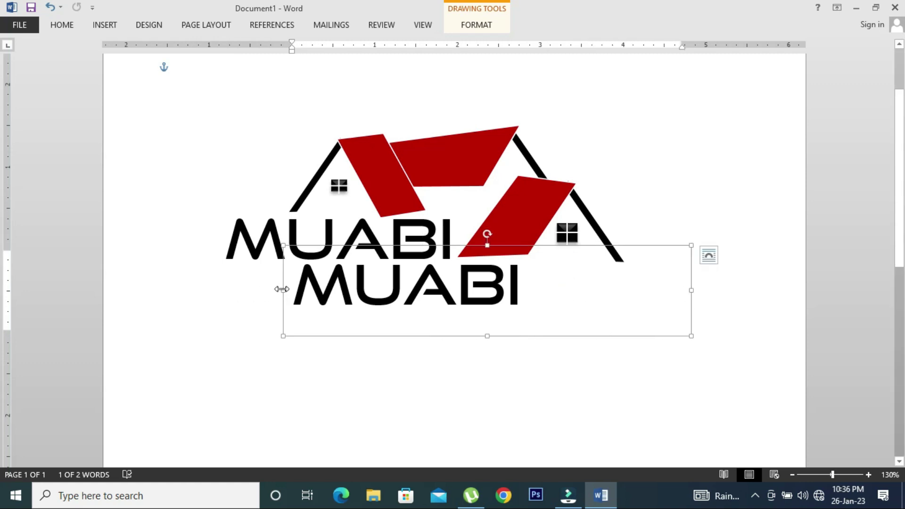
left_click_drag(282, 289, 189, 290)
triple_click(471, 287)
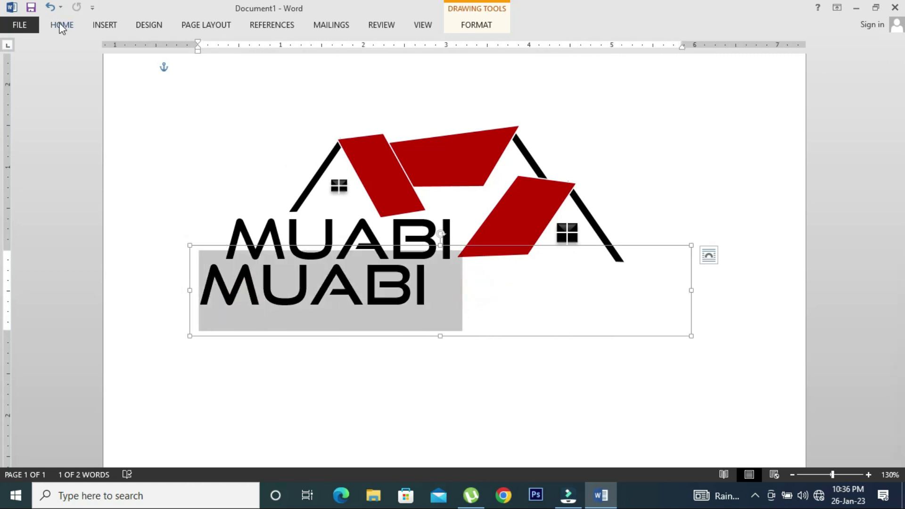
left_click(61, 26)
left_click(304, 68)
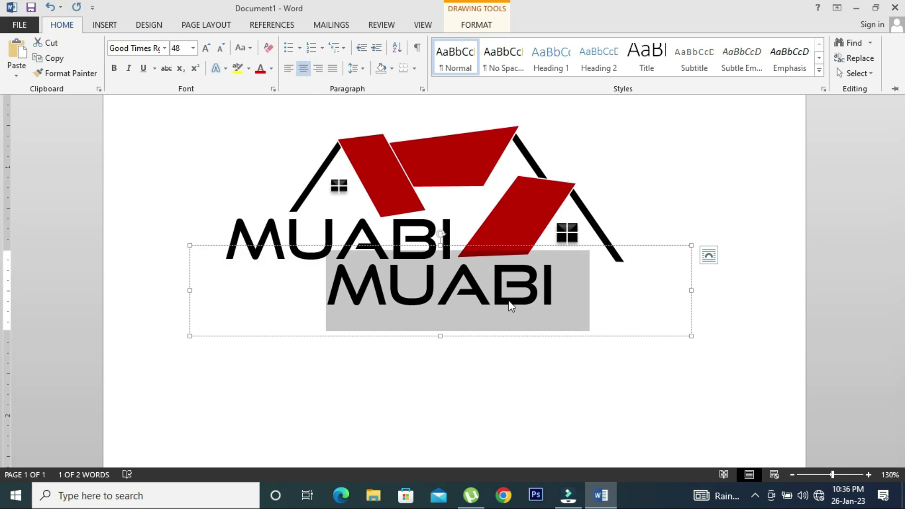
left_click(221, 48)
left_click(221, 48)
left_click(222, 48)
left_click(222, 48)
left_click(221, 48)
left_click(222, 48)
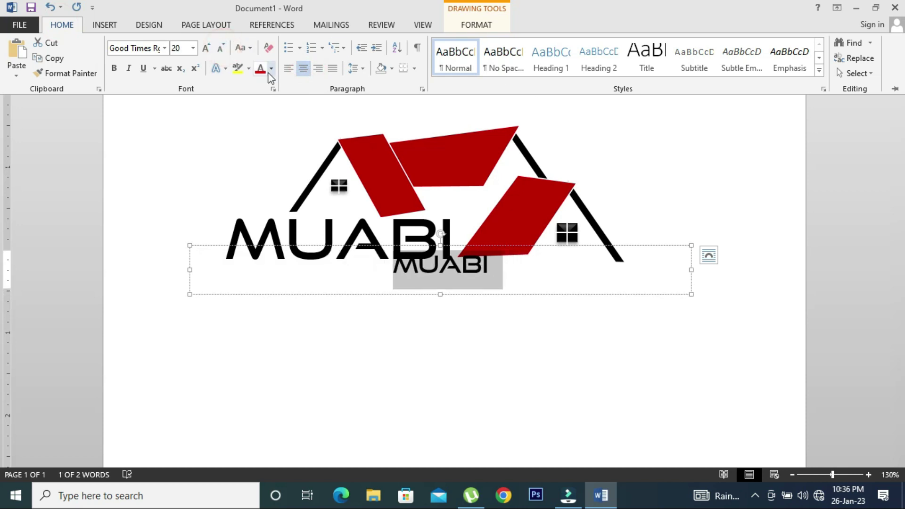
- Replace the copy's text with REAL STATES, shrink it to 16 pt and lower the box slightly
type("REAL ")
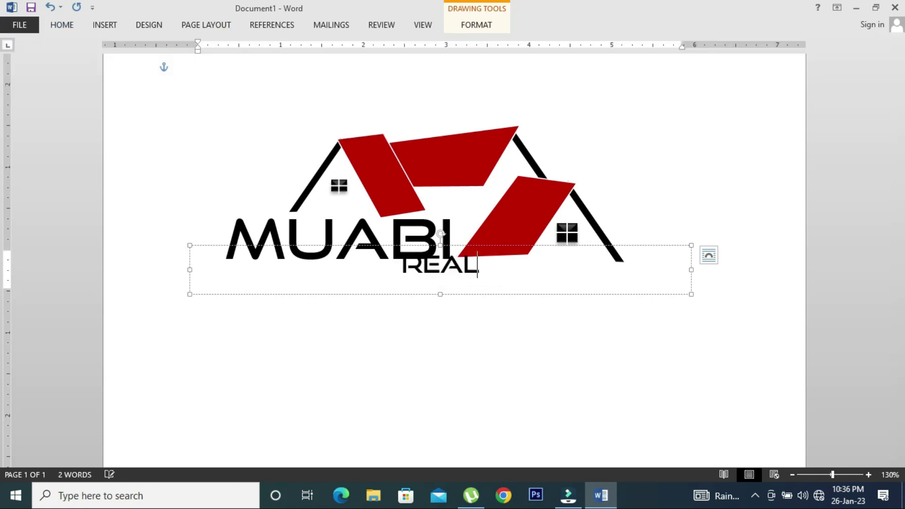
type("STATES")
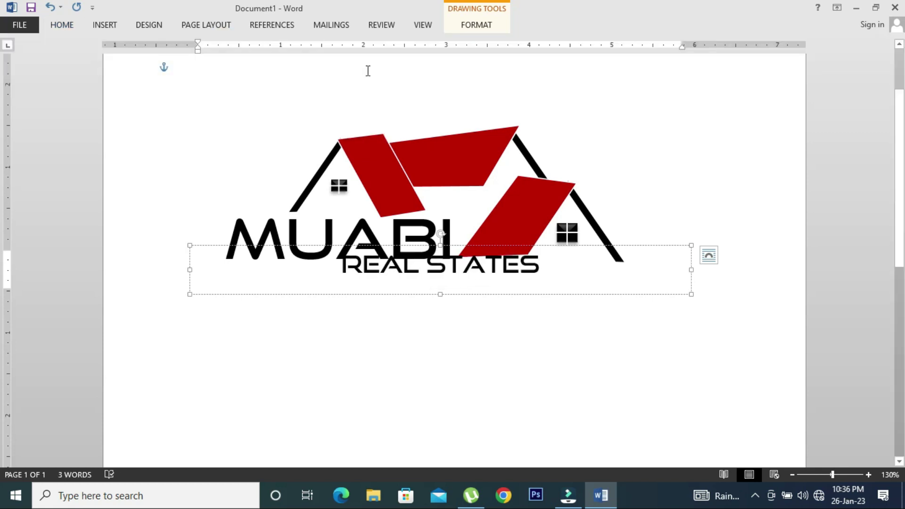
left_click_drag(529, 296, 528, 307)
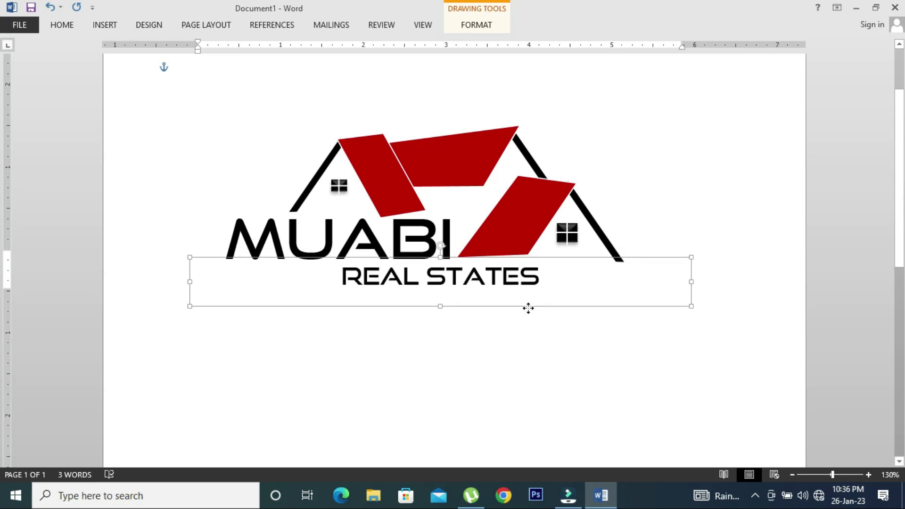
double_click(556, 277)
left_click(557, 278)
left_click(62, 25)
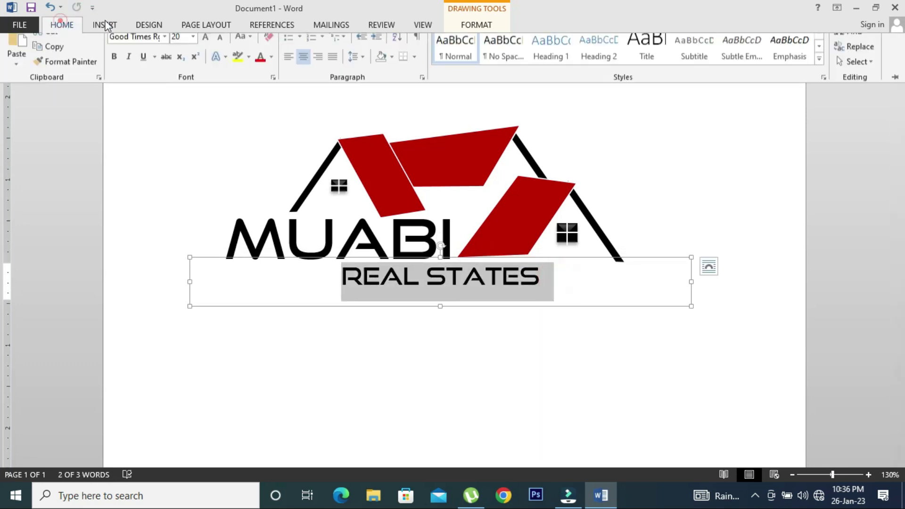
left_click(220, 47)
left_click(219, 47)
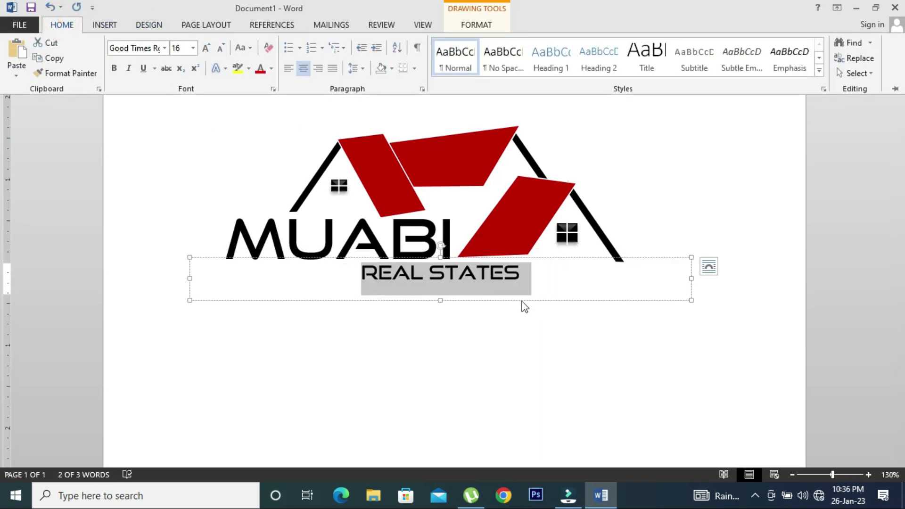
left_click(522, 301)
left_click_drag(522, 301, 521, 304)
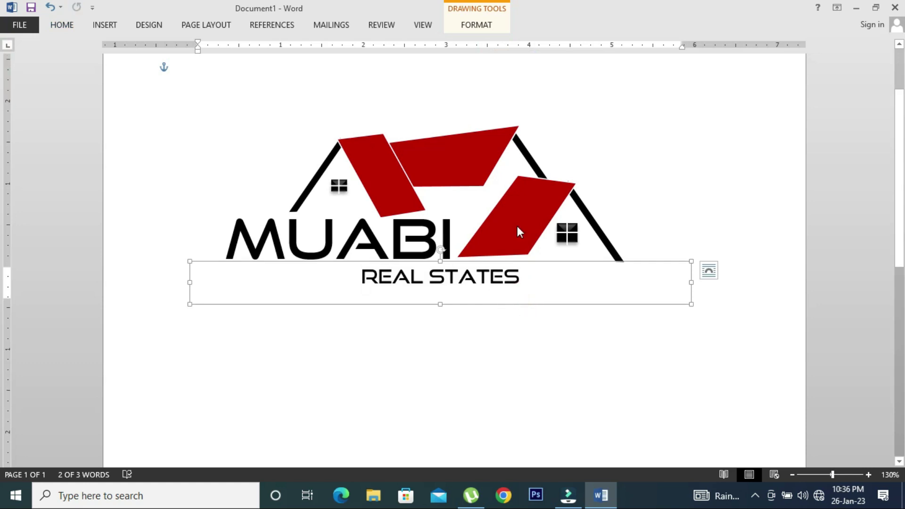
- Set REAL STATES in Open Sans, not bold, and duplicate the subtitle box just below
triple_click(530, 279)
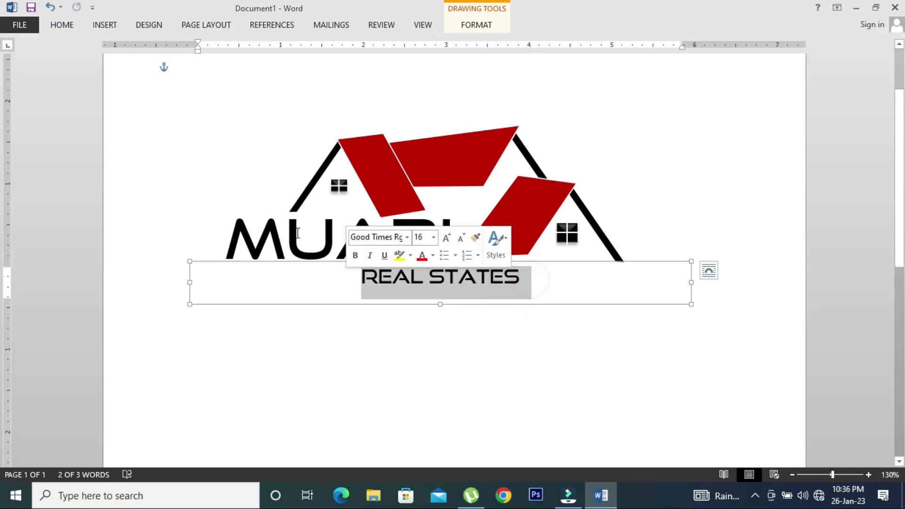
left_click(60, 26)
left_click(165, 49)
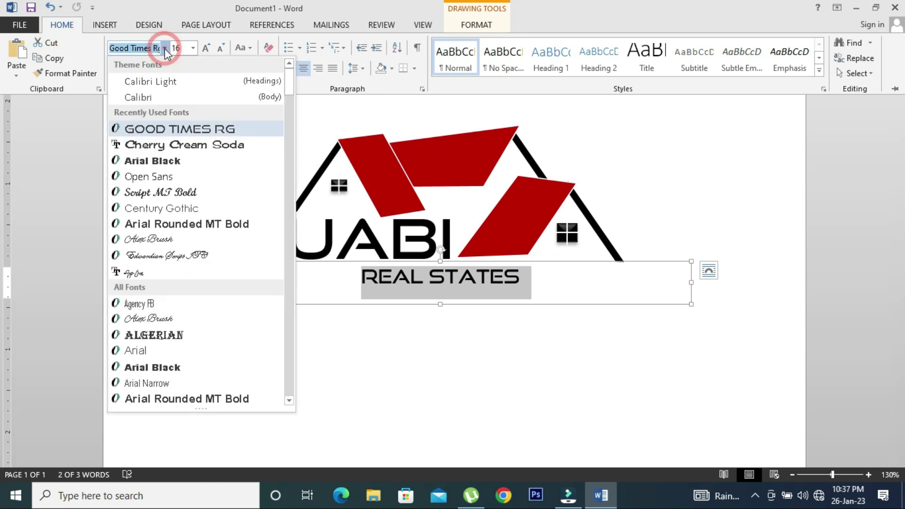
left_click(175, 177)
left_click(114, 69)
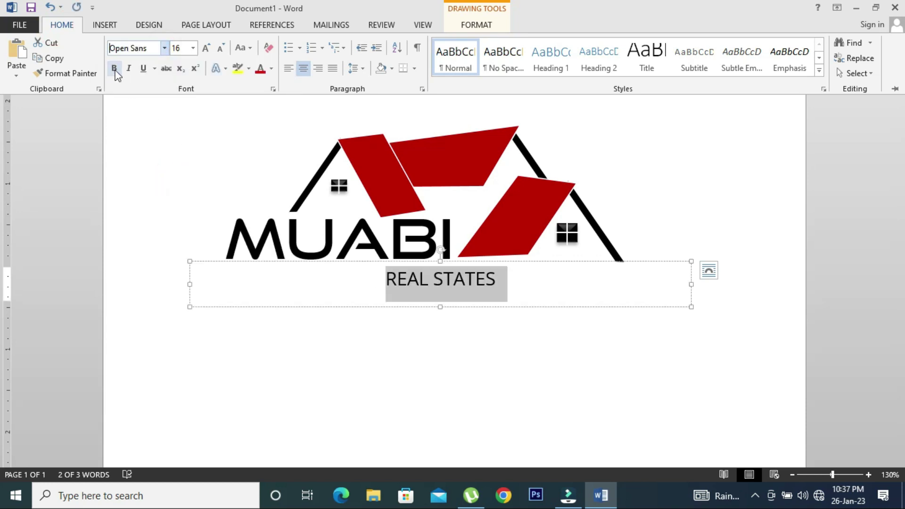
left_click(114, 69)
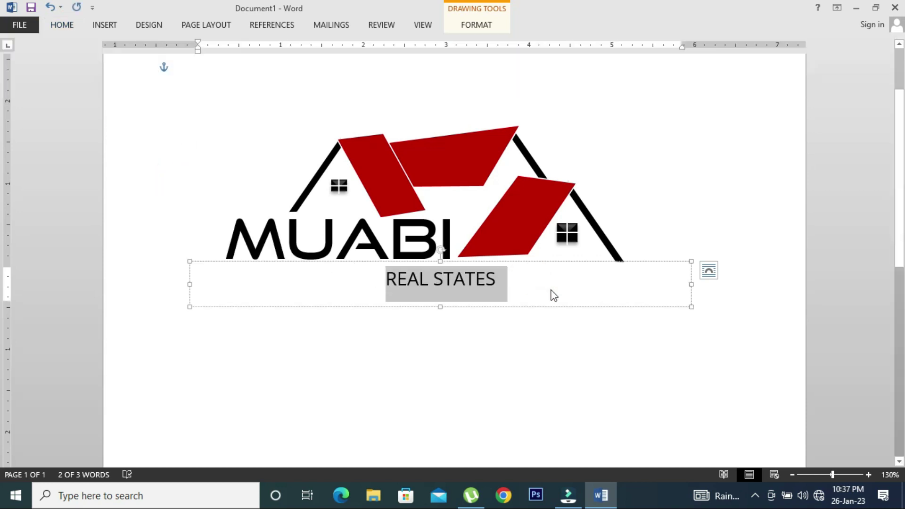
left_click_drag(552, 310, 553, 323)
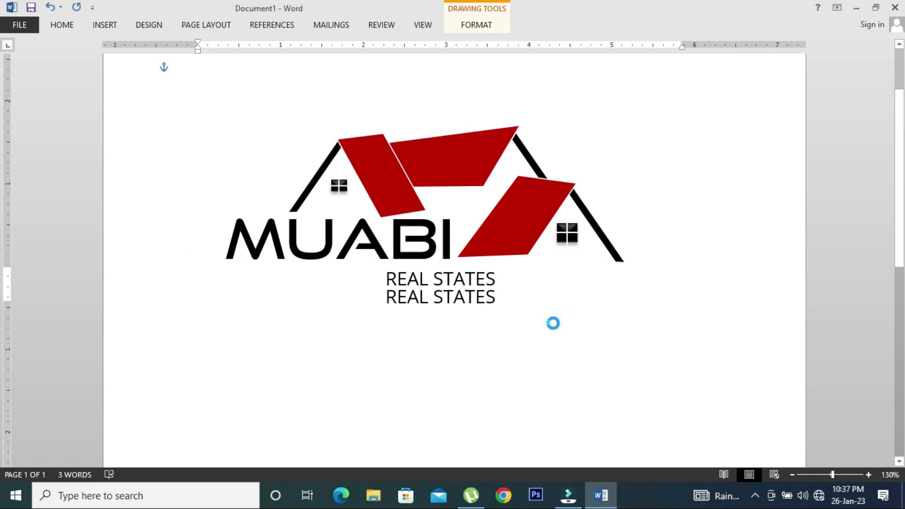
- Draw a horizontal straight line under MUABI beside the REAL STATES subtitle
left_click(319, 389)
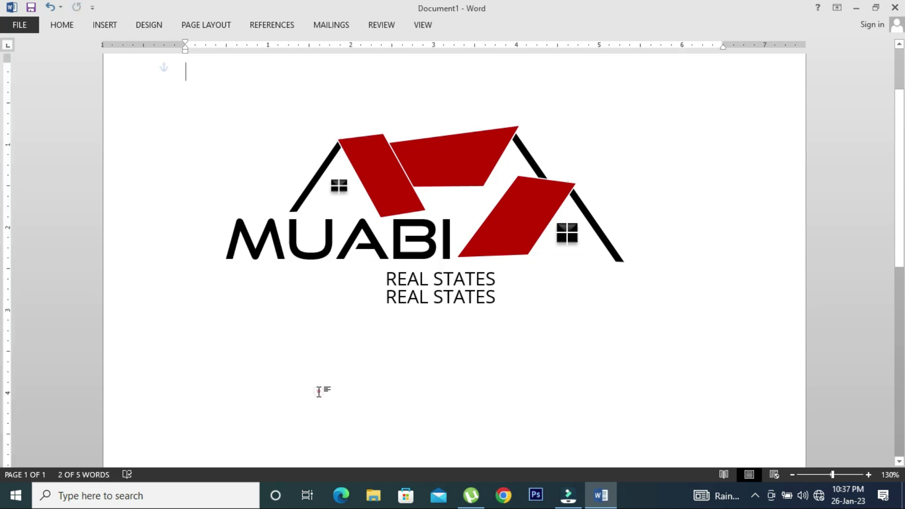
left_click(68, 24)
left_click(110, 26)
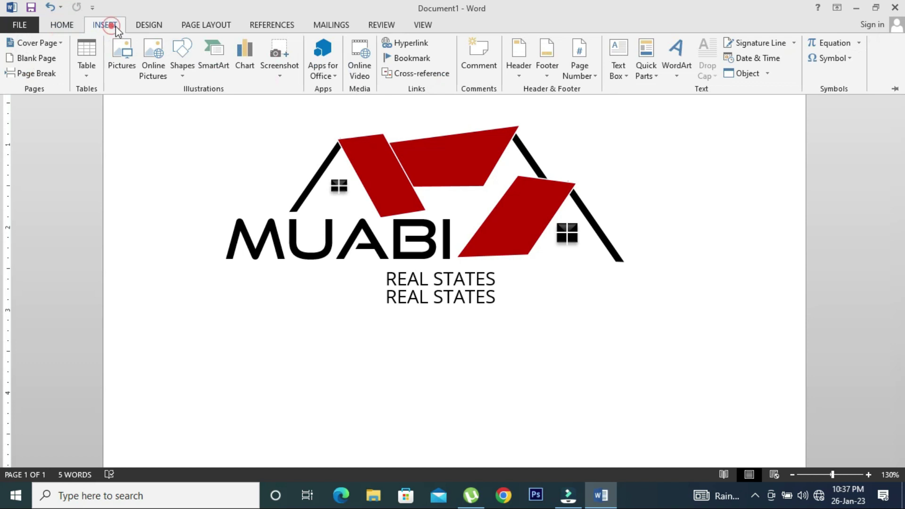
left_click(182, 56)
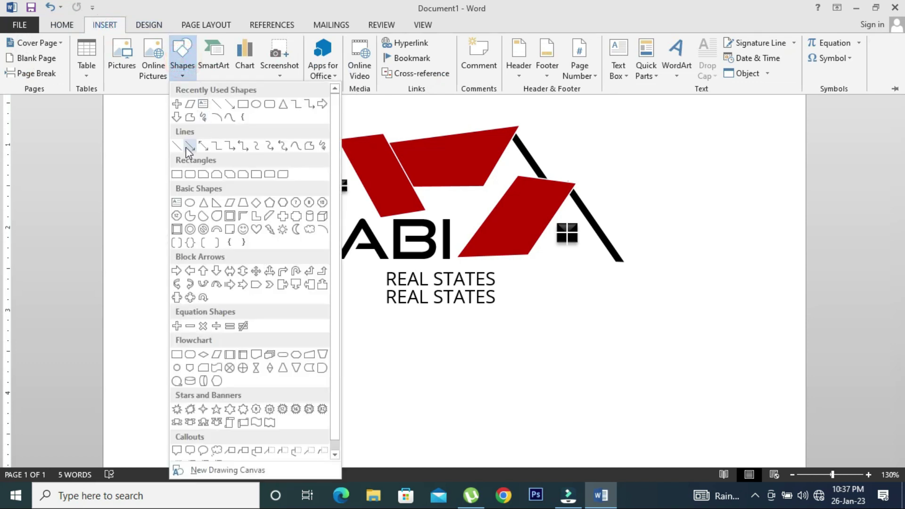
left_click(187, 147)
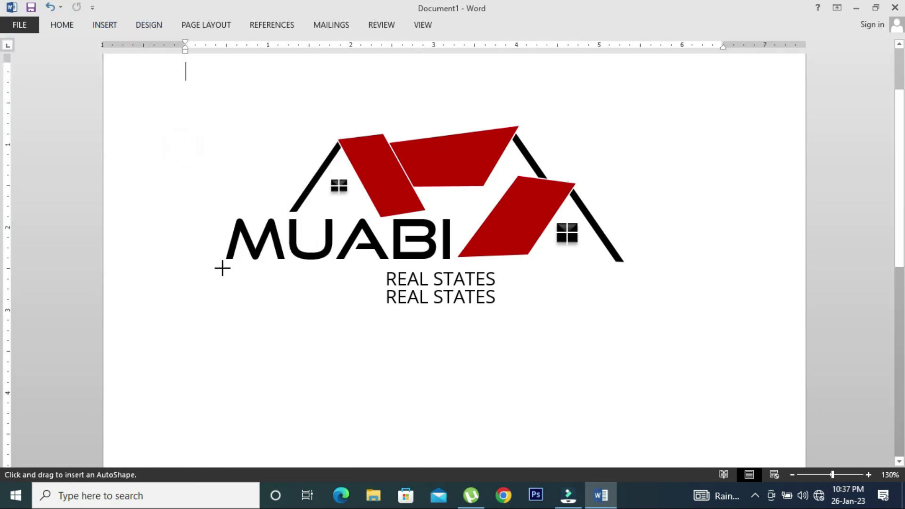
left_click_drag(236, 280, 348, 280)
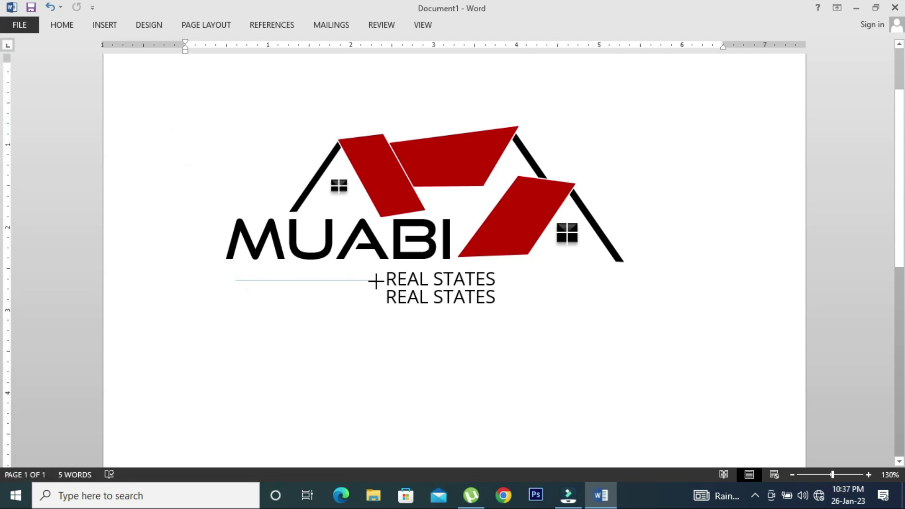
left_click_drag(385, 281, 386, 281)
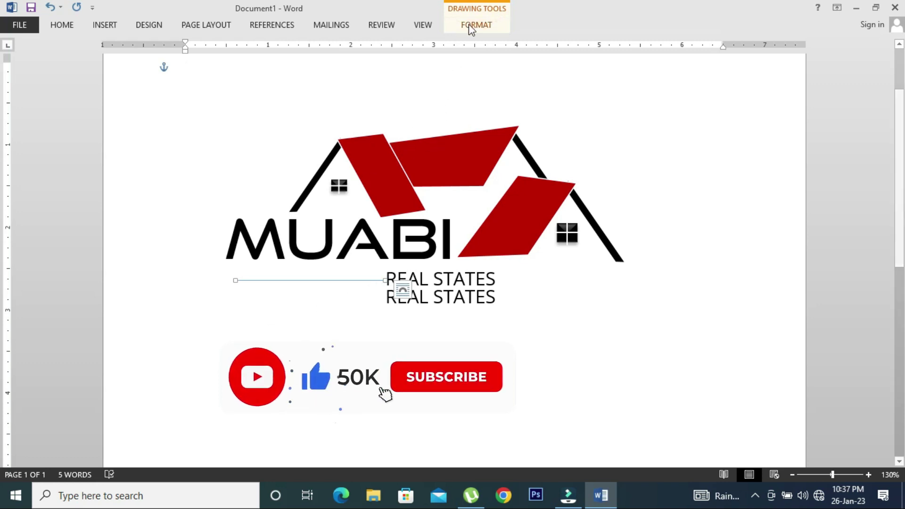
- Set the divider line's colour to black in Format Shape
right_click(368, 282)
left_click(401, 274)
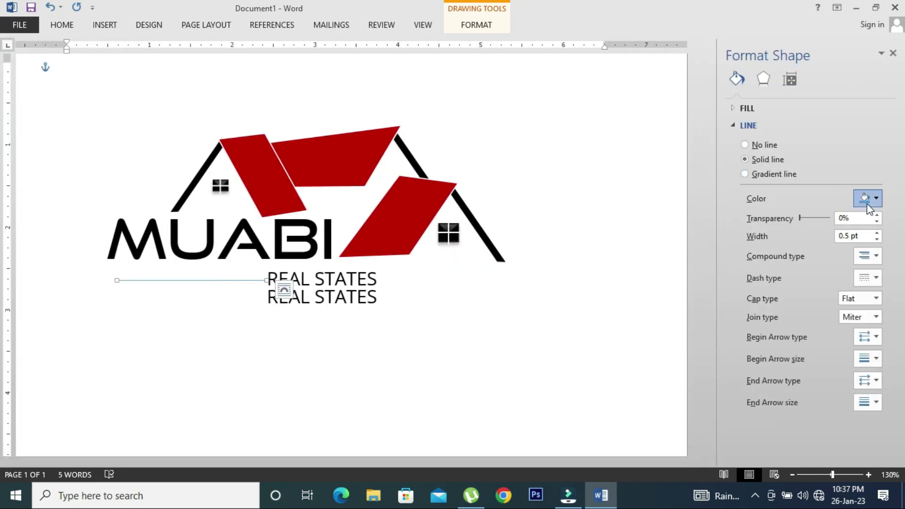
left_click(867, 203)
left_click(808, 228)
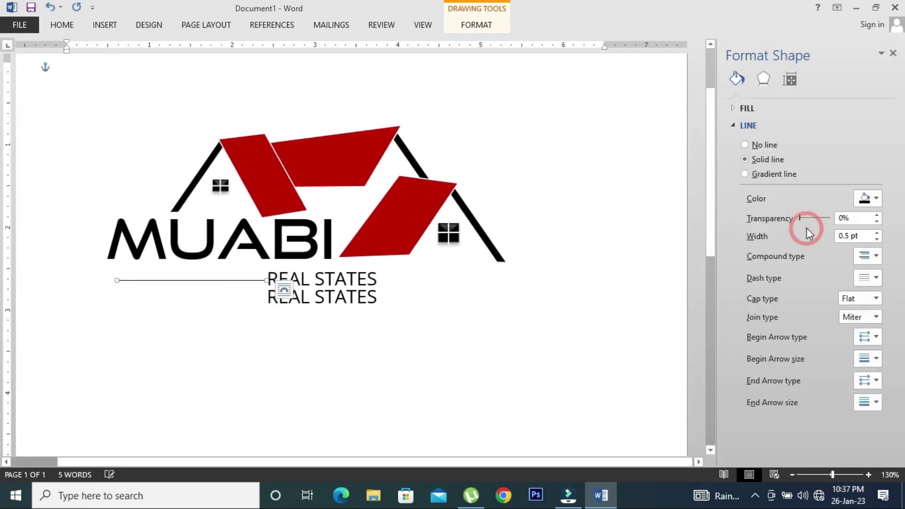
left_click(892, 53)
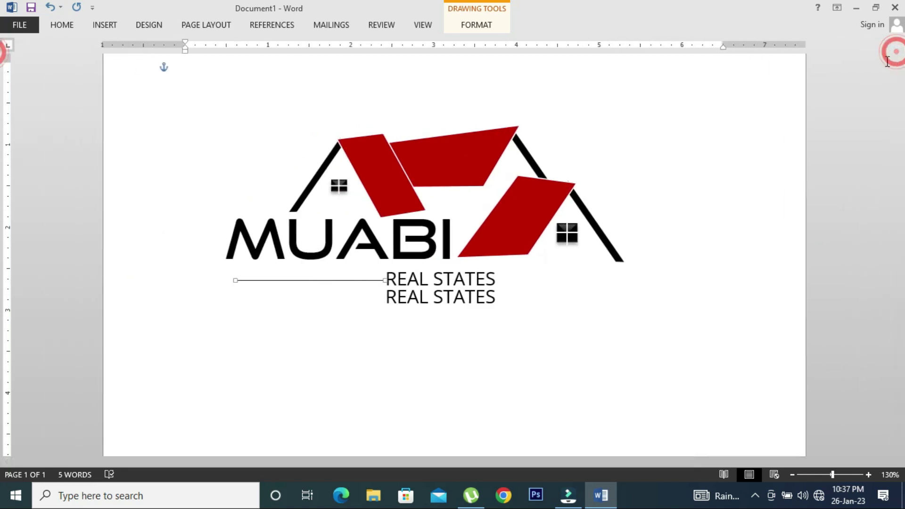
- Lower the divider line level with the subtitle and trim its right end slightly
left_click(422, 381)
left_click(348, 284)
left_click_drag(266, 280, 266, 285)
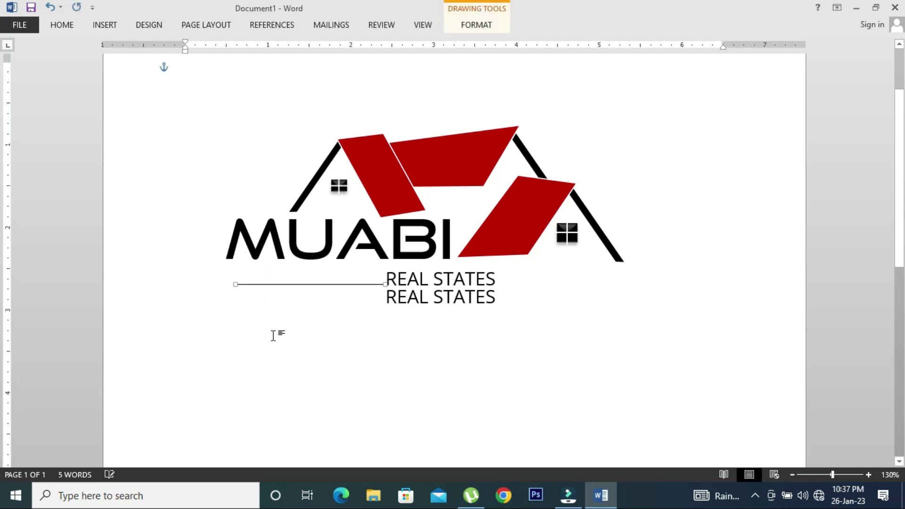
left_click(556, 331)
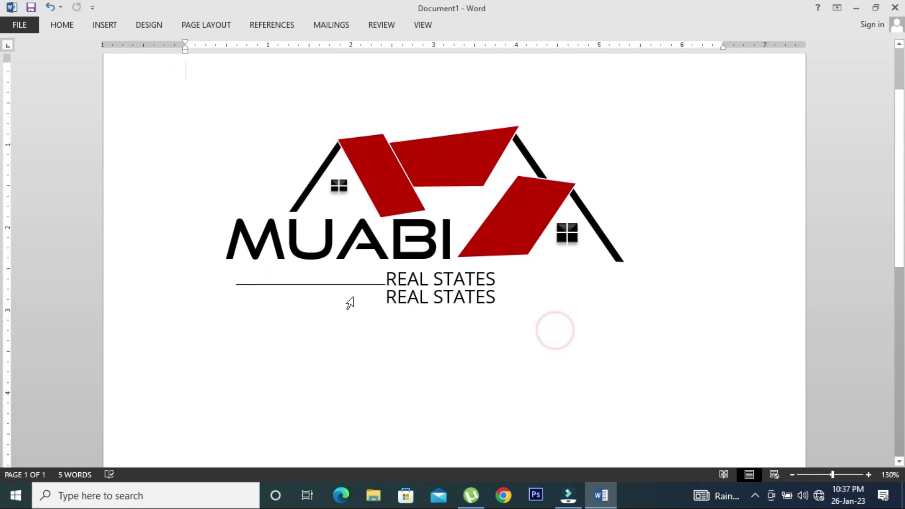
left_click(359, 285)
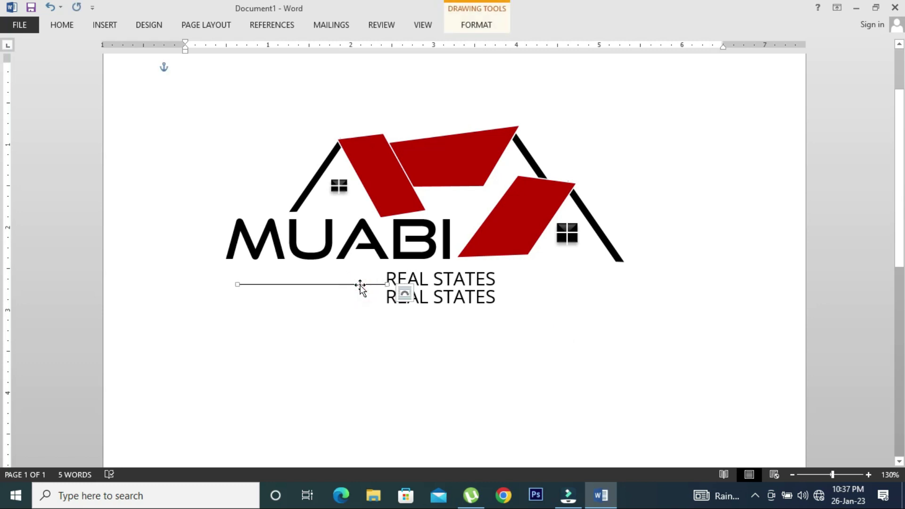
left_click_drag(366, 284, 602, 285)
key("ctrl+z")
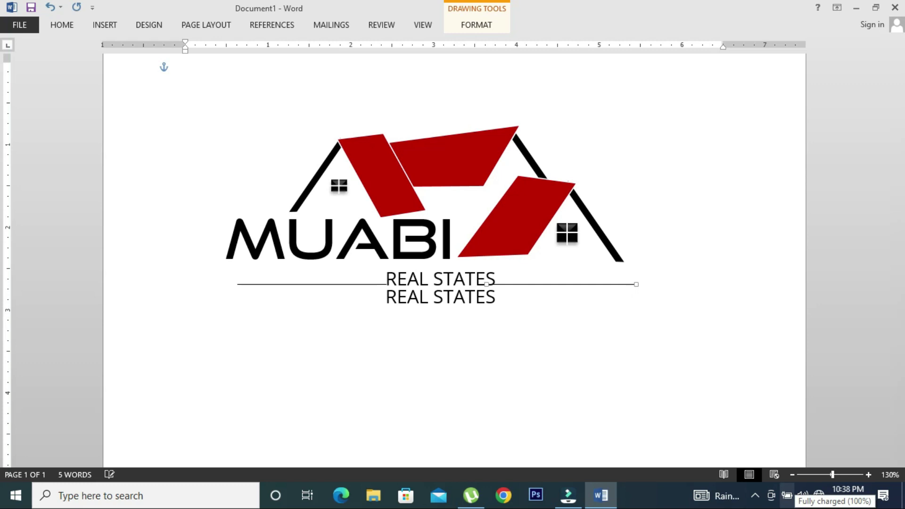
left_click(638, 417)
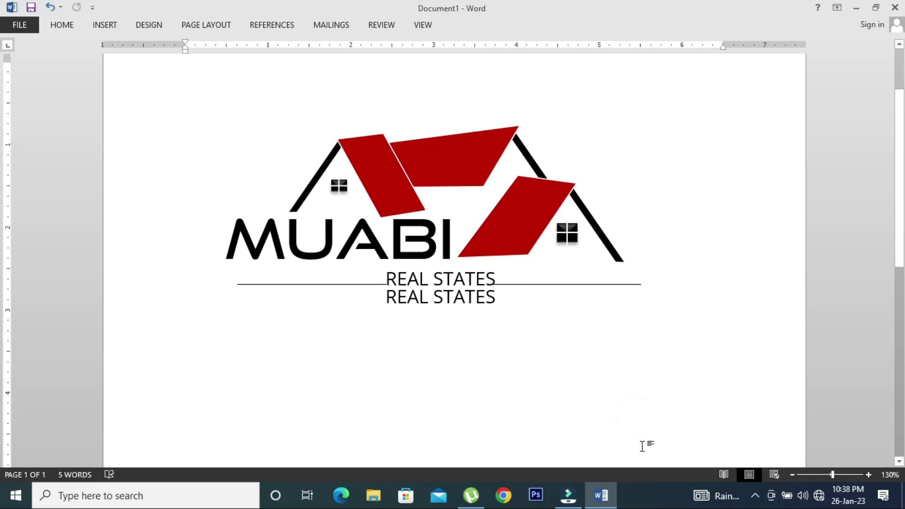
left_click(630, 285)
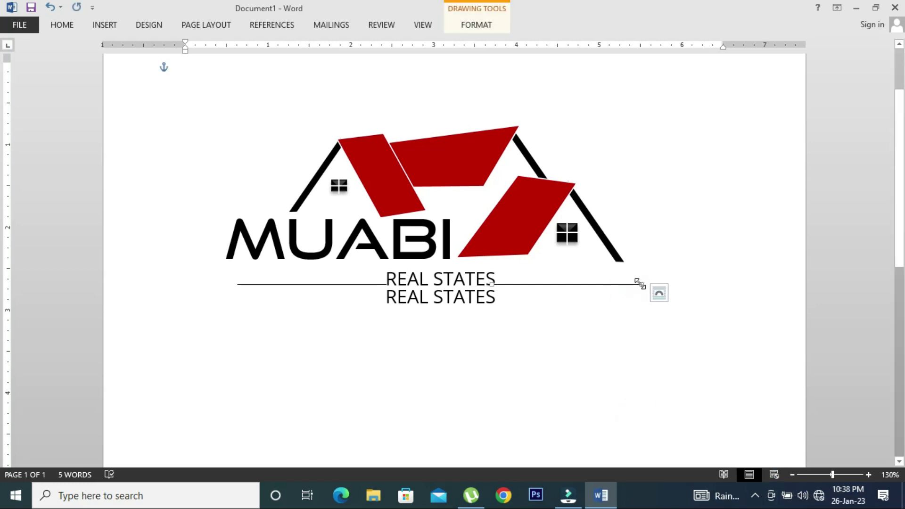
left_click_drag(640, 283, 635, 283)
left_click(588, 379)
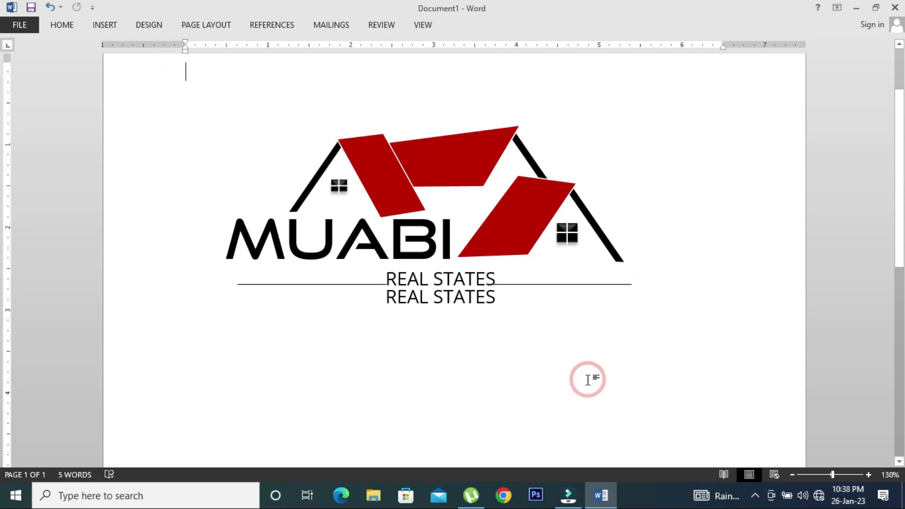
- Replace the copied subtitle text with the tagline '. CLIENT FOCUSED . RESULTS DRIVEN .'
triple_click(485, 303)
key("BackSpace")
type(". C")
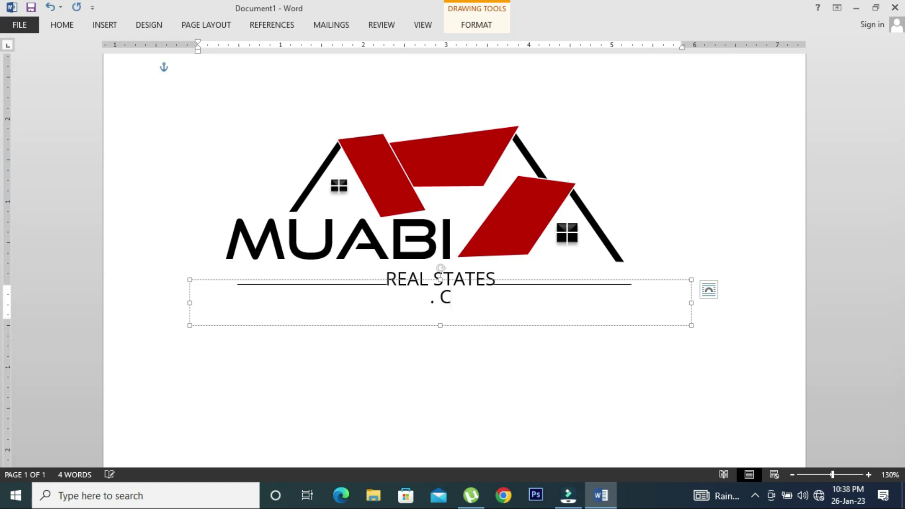
type("LIENT FOC")
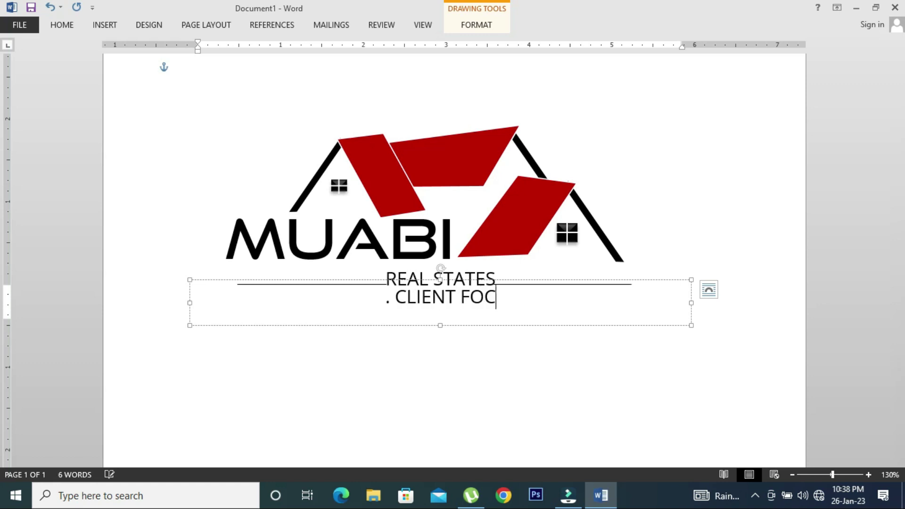
type("USED . RESULTS DRIVEN")
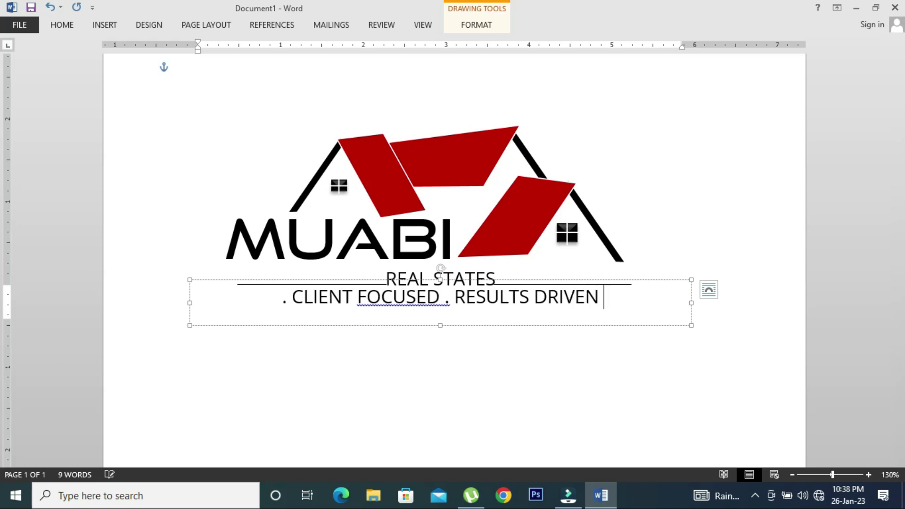
type(" .")
- Shrink the whole tagline to 10 pt with Shrink Font
left_click_drag(633, 313, 278, 297)
left_click(62, 24)
left_click(220, 48)
left_click(220, 48)
left_click(220, 47)
left_click(220, 48)
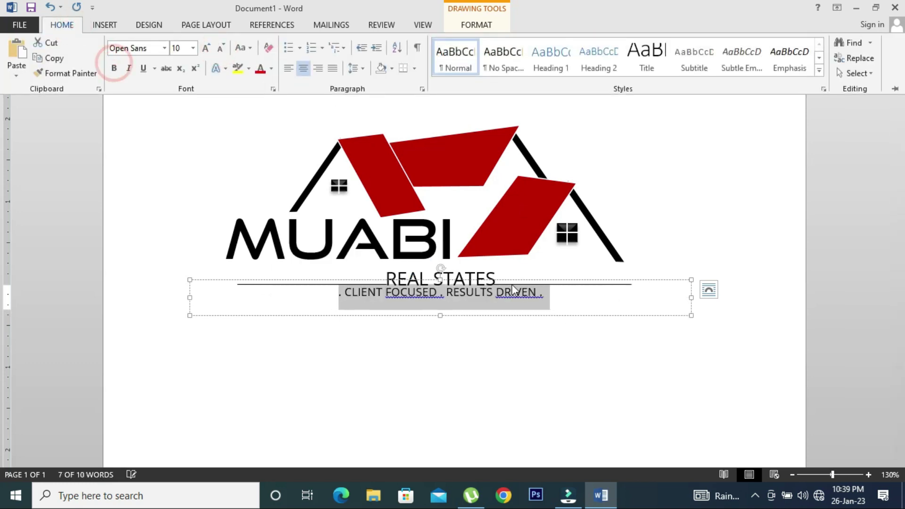
- Ignore the spelling flags on DRIVEN and FOCUSED, then deselect the tagline box
left_click(522, 292)
right_click(539, 310)
left_click(559, 336)
right_click(439, 307)
left_click(486, 338)
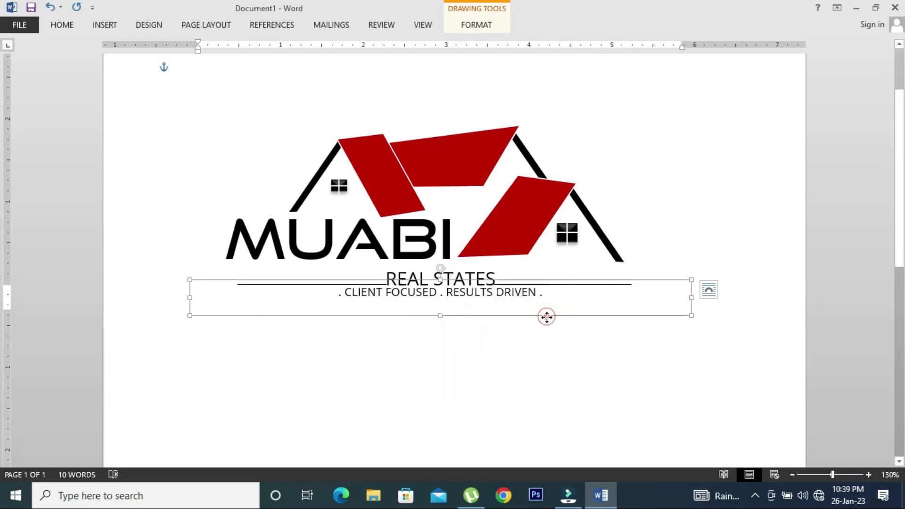
left_click(677, 378)
scroll(622, 372, "down", 5, "ctrl")
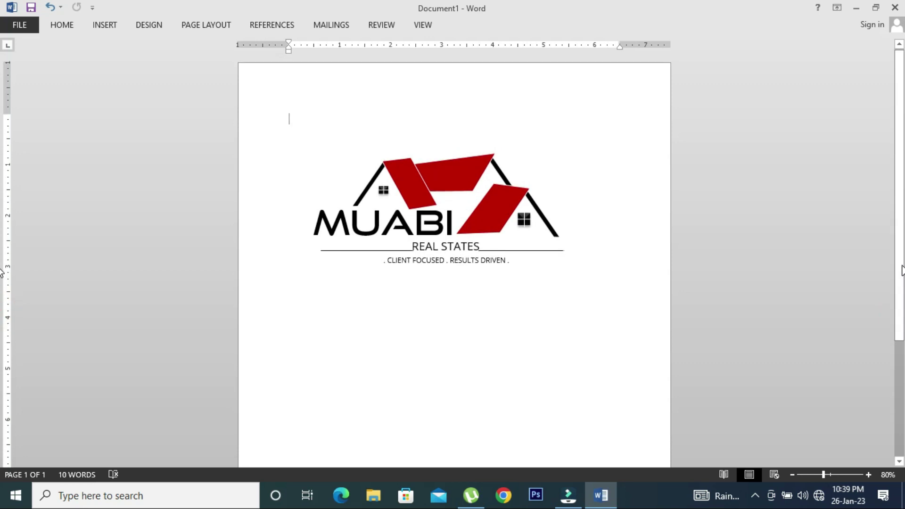
- Insert the missing 'E' before STATES so the subtitle reads REAL ESTATES
left_click(461, 253)
left_click(442, 247)
type("E")
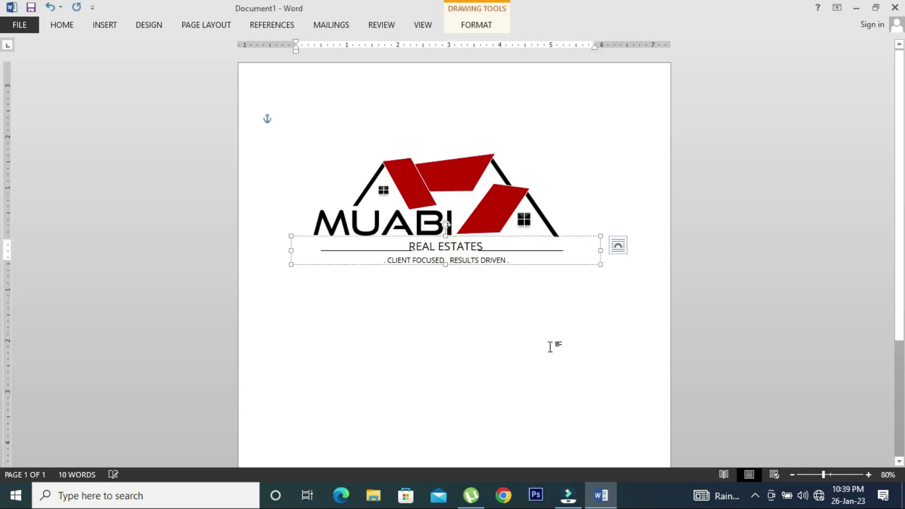
left_click(550, 346)
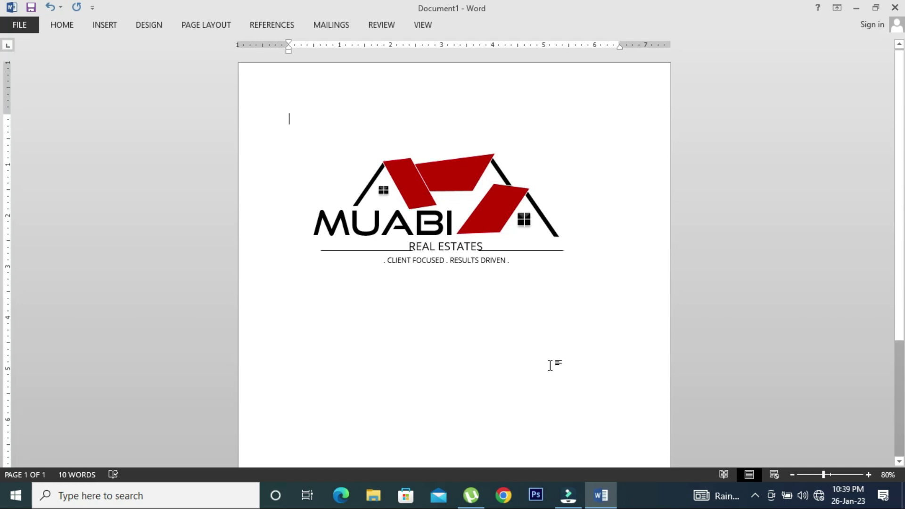